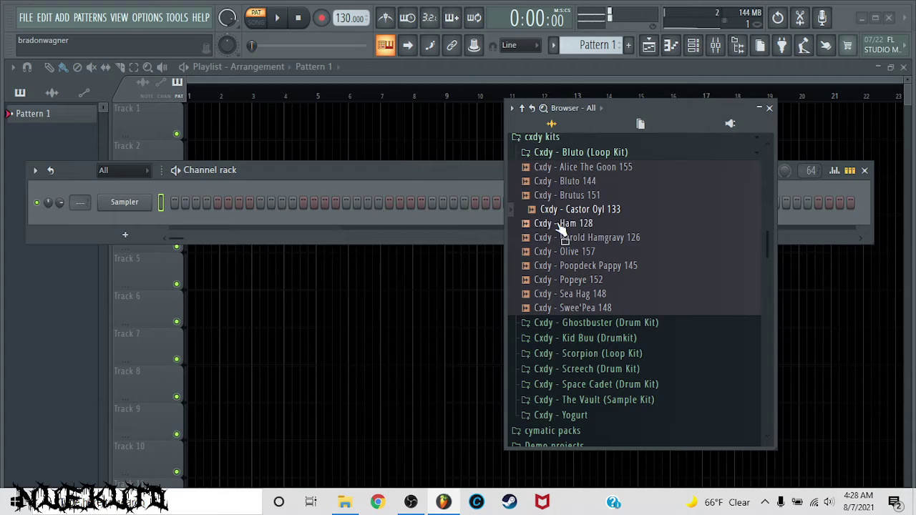
# - Audition loops in the Cxdy - Bluto loop kit and place Cxdy - Popeye 152 at the start of Track 1
pyautogui.click(549, 241)
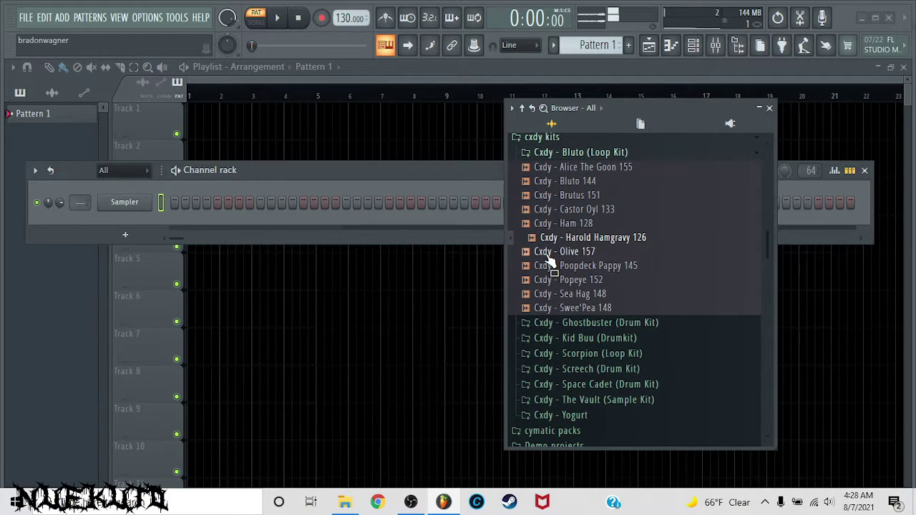
pyautogui.click(557, 269)
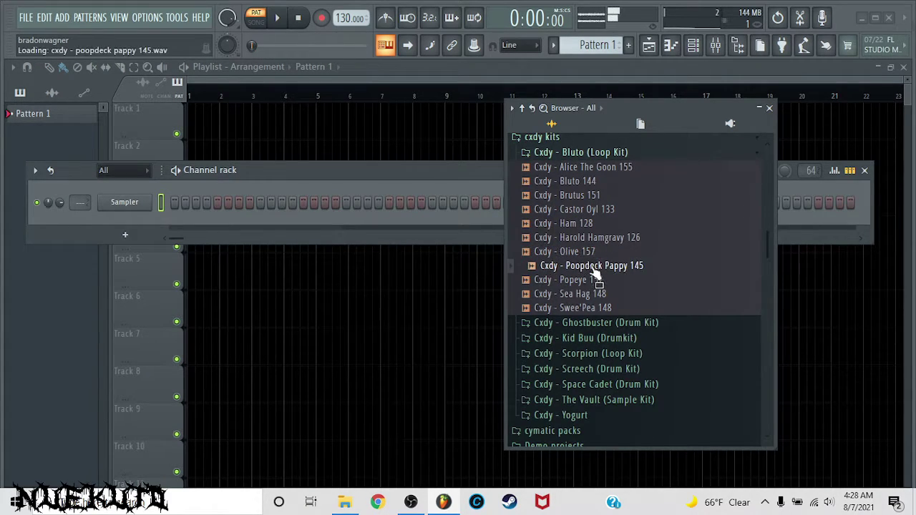
pyautogui.click(555, 279)
pyautogui.scroll(-3, 610, 284)
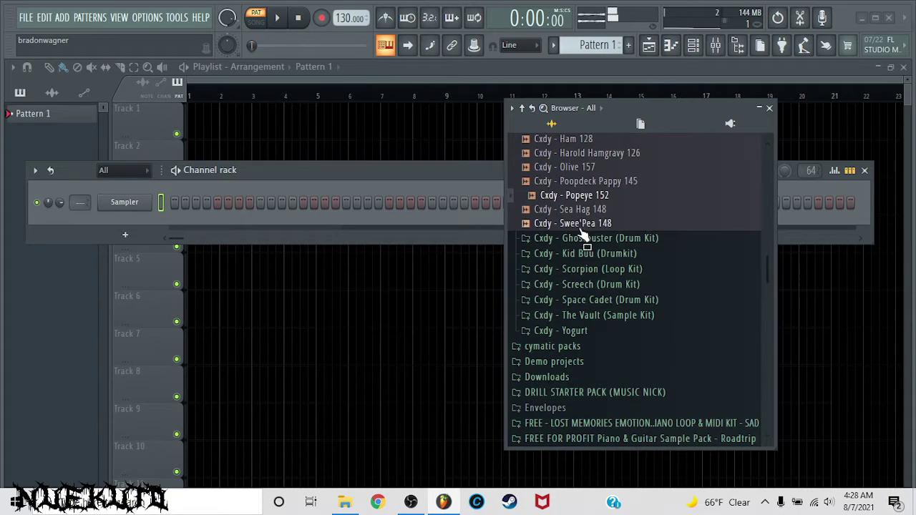
pyautogui.press('Down')
pyautogui.moveTo(548, 197); pyautogui.dragTo(194, 120)
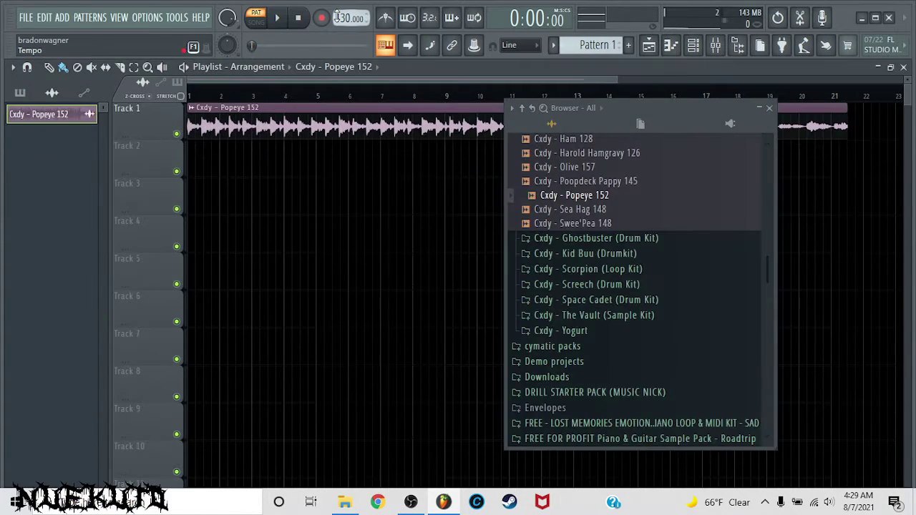
# - Set the project tempo to 152 BPM and close the sample browser
pyautogui.rightClick(349, 18)
pyautogui.click(477, 131)
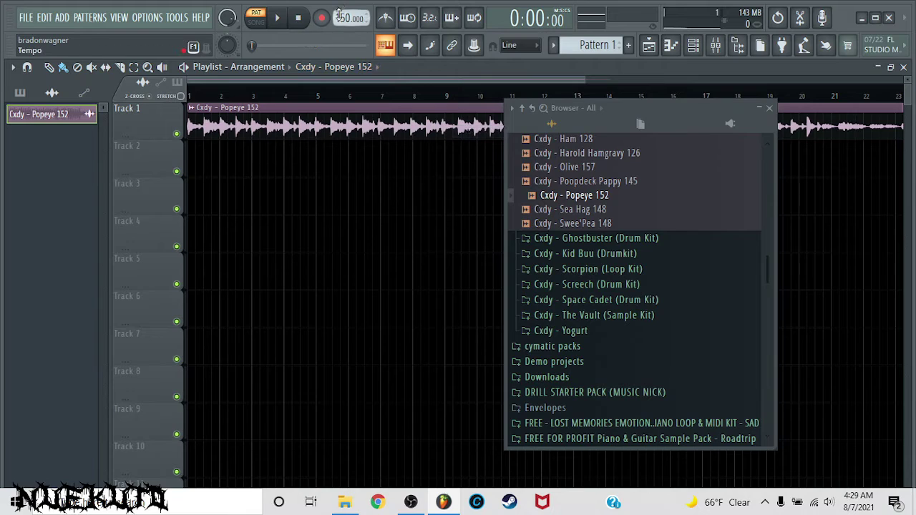
pyautogui.scroll(2, 338, 15)
pyautogui.scroll(-2, 326, 97)
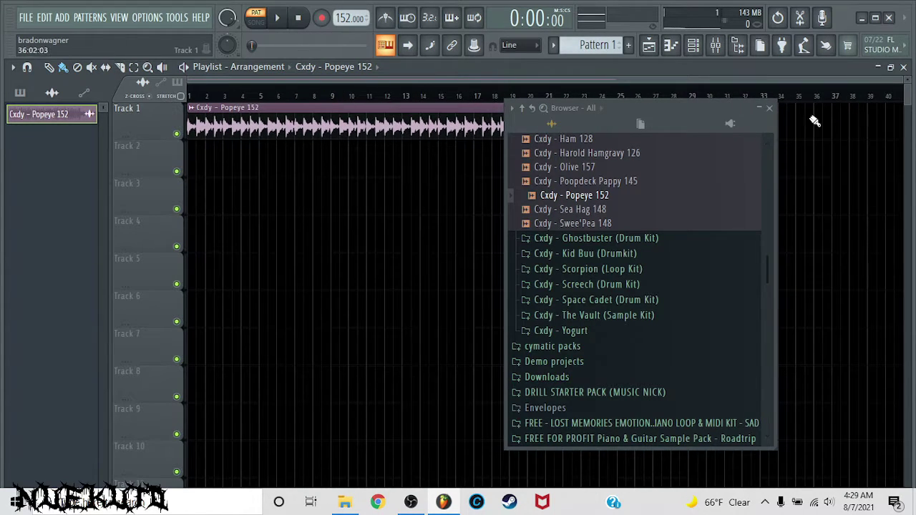
pyautogui.click(770, 108)
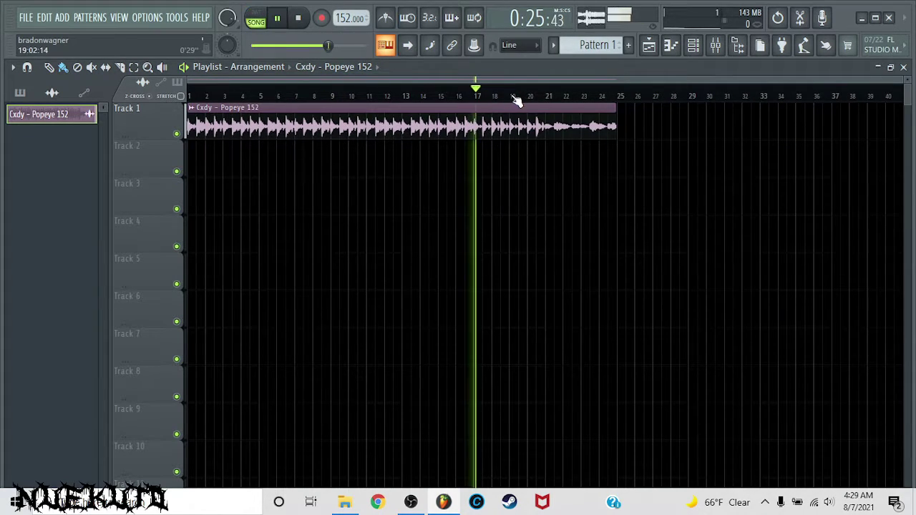
# - Trim the Popeye 152 clip to end at bar 17 and duplicate it right after itself on Track 1
pyautogui.moveTo(615, 127); pyautogui.dragTo(450, 123)
pyautogui.hotkey('ctrl', 'b')
pyautogui.click(457, 94)
pyautogui.press('space')
pyautogui.scroll(-1, 465, 136)
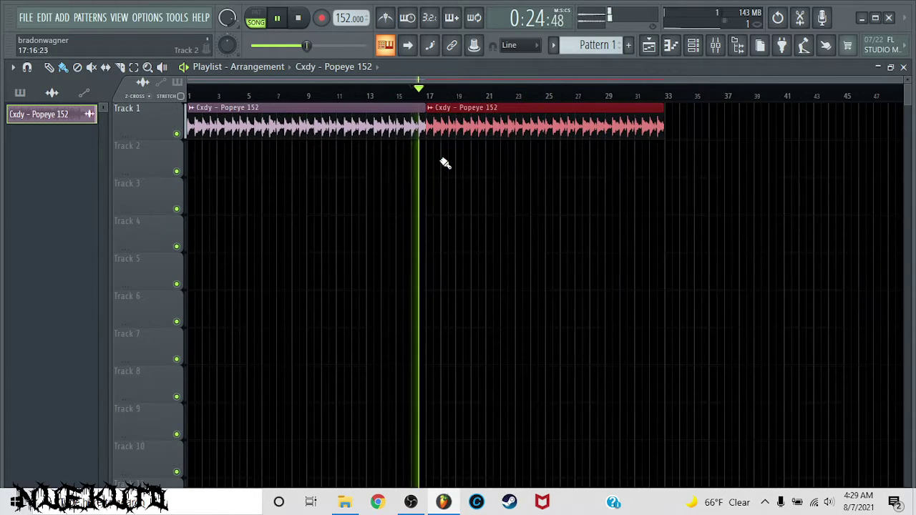
pyautogui.click(445, 163)
pyautogui.rightClick(466, 169)
# - Stop playback and lay Pattern 1 clips end to end on Track 2 from bar 1 to bar 33
pyautogui.click(22, 93)
pyautogui.press('space')
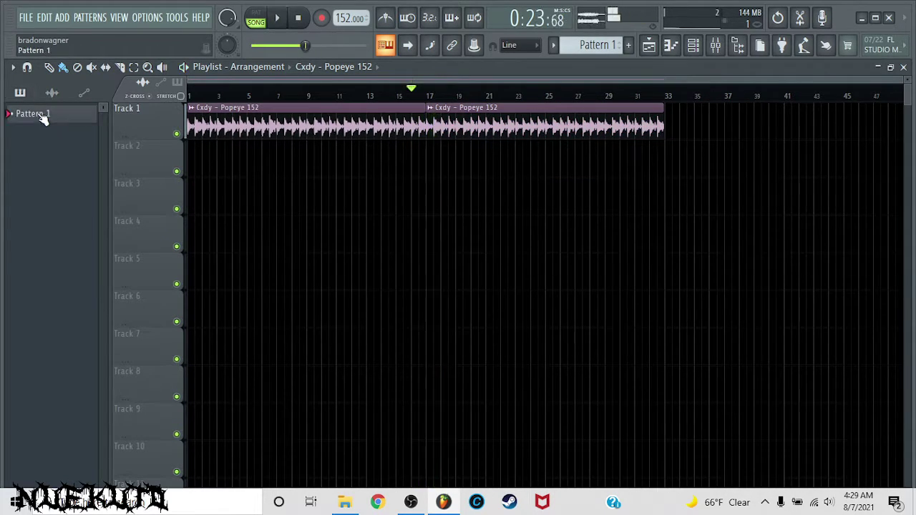
pyautogui.moveTo(43, 118); pyautogui.dragTo(192, 161)
pyautogui.hotkey('ctrl', 'b')
pyautogui.hotkey('ctrl', 'b')
pyautogui.hotkey('ctrl', 'b')
pyautogui.hotkey('ctrl', 'b')
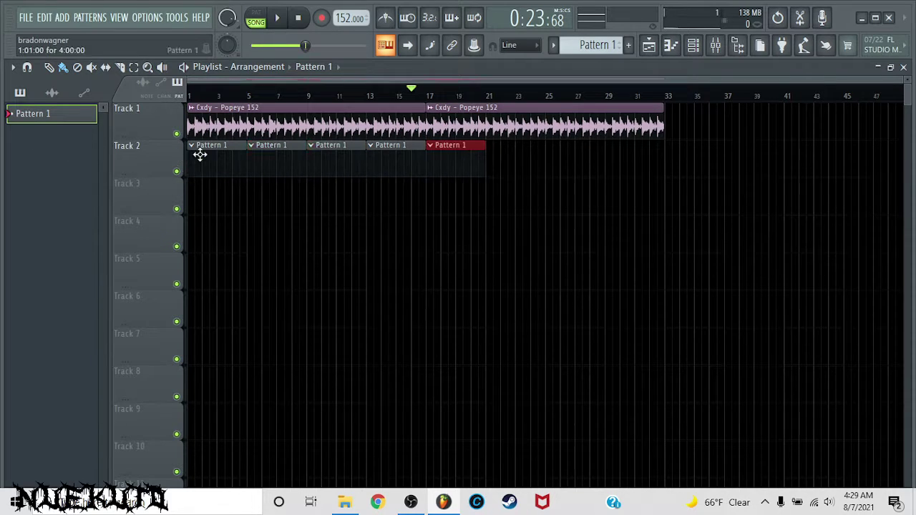
pyautogui.hotkey('ctrl', 'b')
pyautogui.hotkey('ctrl', 'b')
pyautogui.hotkey('ctrl', 'b')
# - Show all channels in the channel rack, with the sample browser open, and delete the default Sampler channel
pyautogui.click(671, 45)
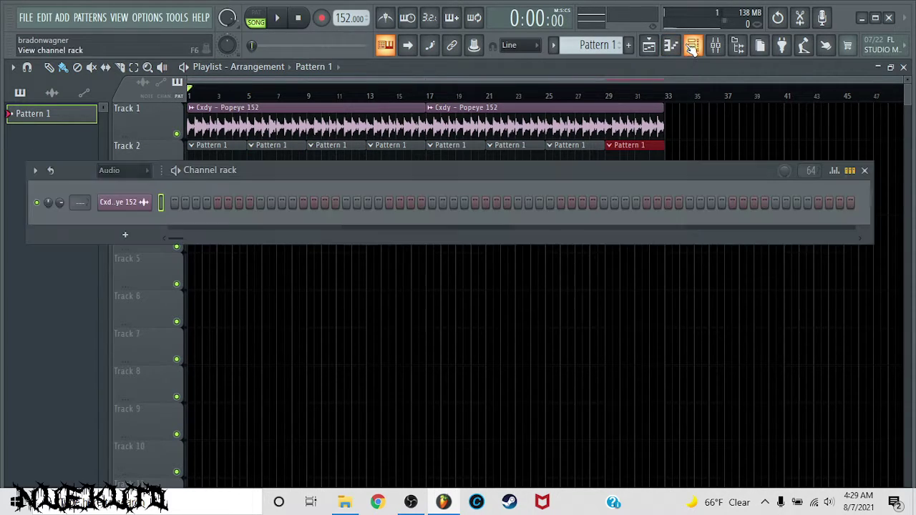
pyautogui.click(760, 45)
pyautogui.click(143, 172)
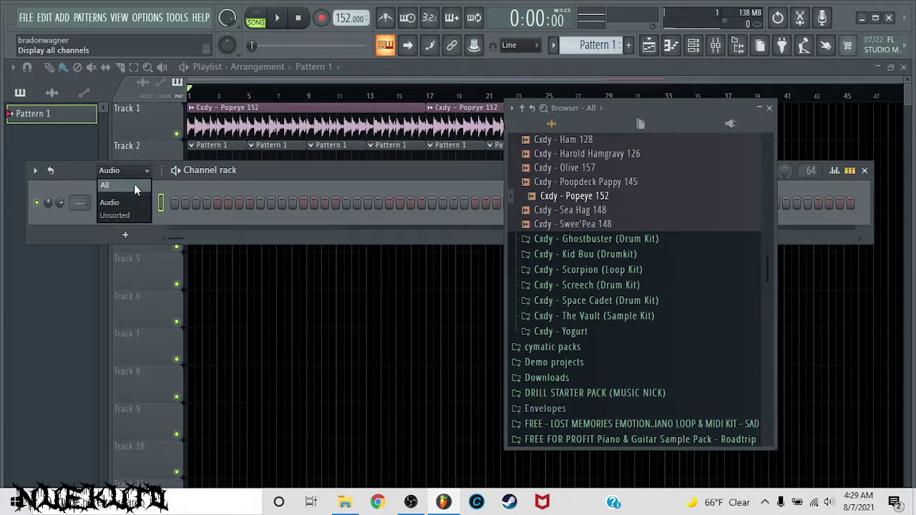
pyautogui.click(134, 184)
pyautogui.rightClick(130, 203)
pyautogui.click(176, 344)
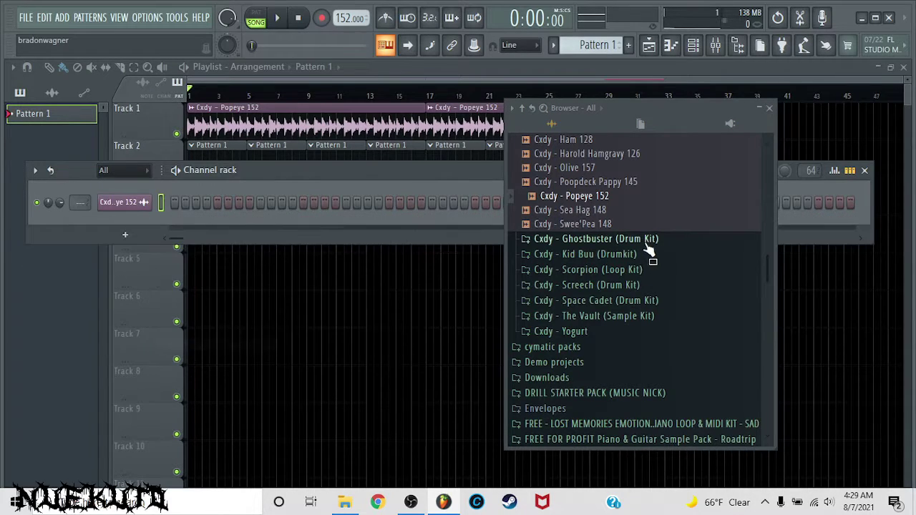
# - Audition the Addy, Buff and Do It claps from the Cxdy - Ghostbuster drum kit against the loop
pyautogui.click(652, 247)
pyautogui.click(611, 269)
pyautogui.click(601, 266)
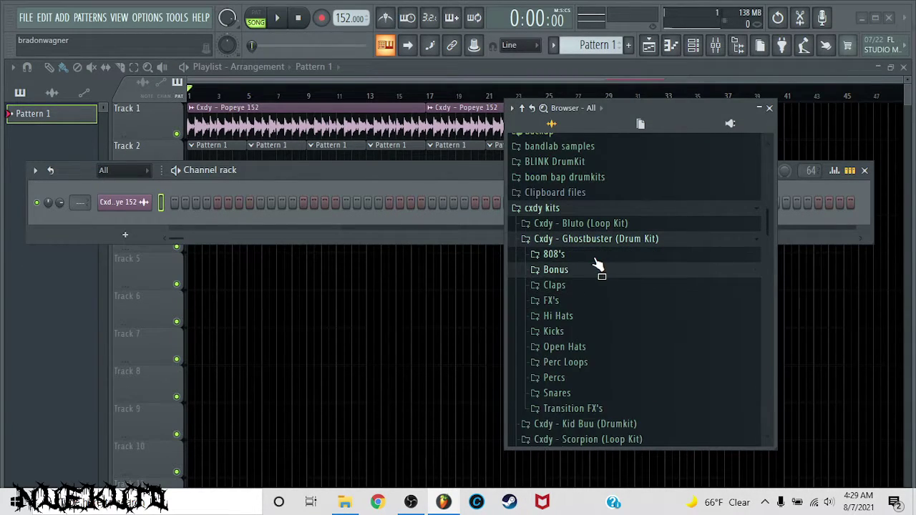
pyautogui.scroll(-2, 605, 290)
pyautogui.click(588, 203)
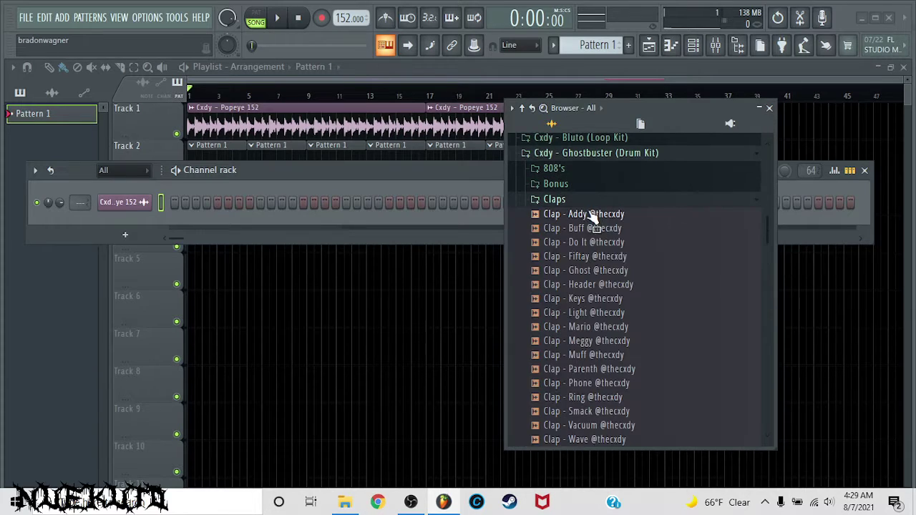
pyautogui.press('space')
pyautogui.click(593, 214)
pyautogui.press('space')
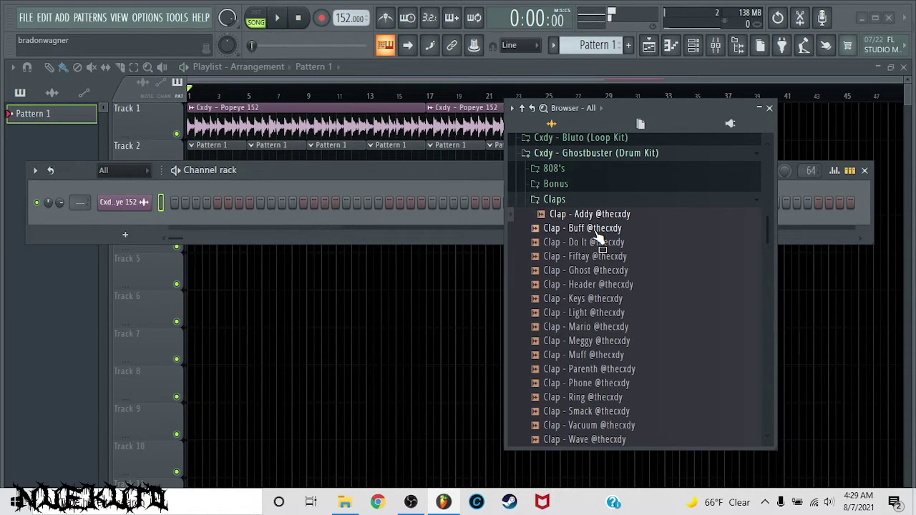
pyautogui.click(596, 229)
pyautogui.click(596, 242)
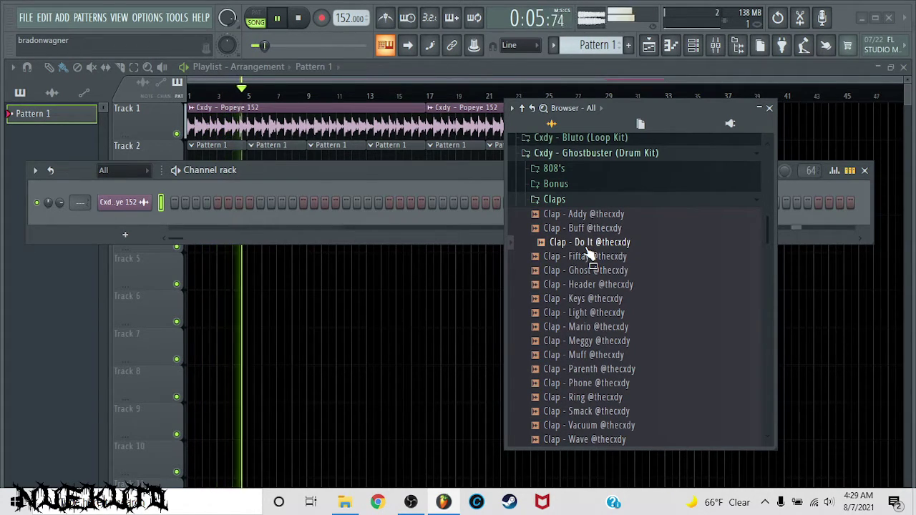
pyautogui.press('space')
pyautogui.click(568, 153)
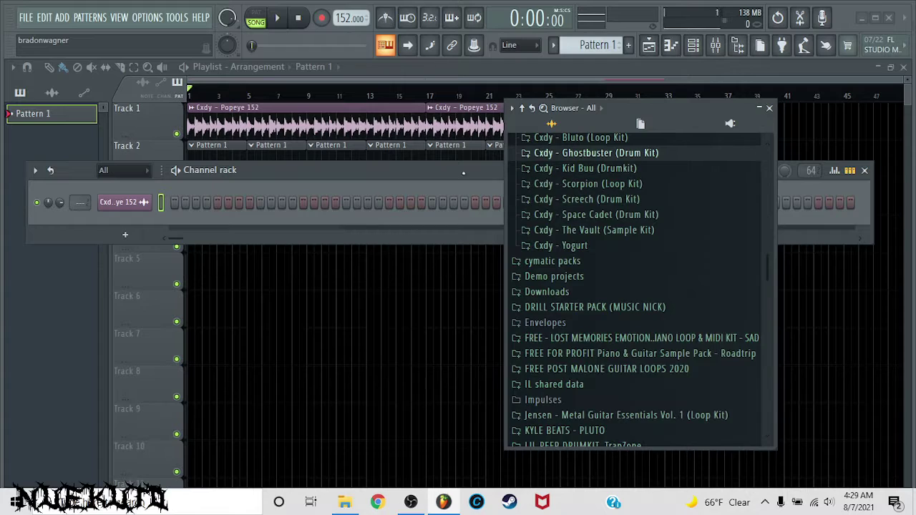
# - Add Pattern 2 and restore the Popeye 152 loop on Track 1 as one full-length clip ending at bar 25
pyautogui.press('+')
pyautogui.rightClick(451, 126)
pyautogui.moveTo(417, 109); pyautogui.dragTo(583, 109)
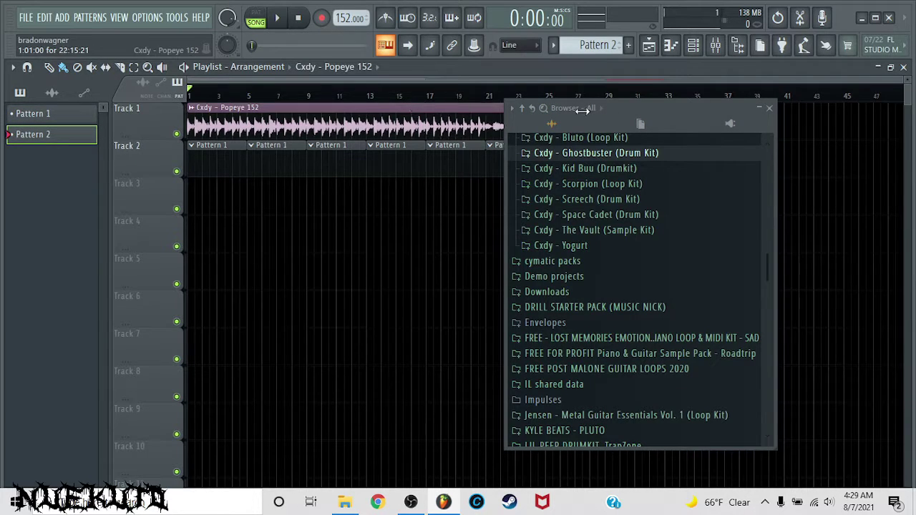
pyautogui.click(768, 108)
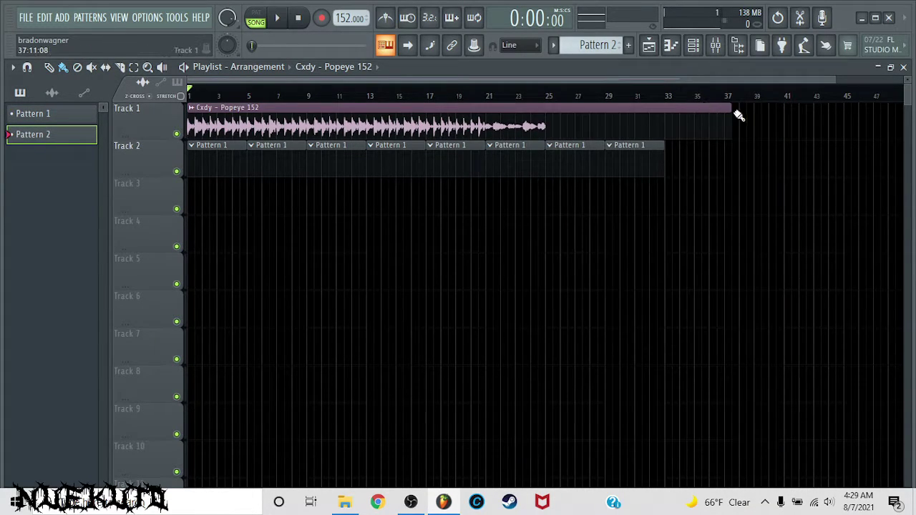
pyautogui.click(735, 111)
pyautogui.click(735, 111)
pyautogui.click(737, 96)
pyautogui.rightClick(758, 126)
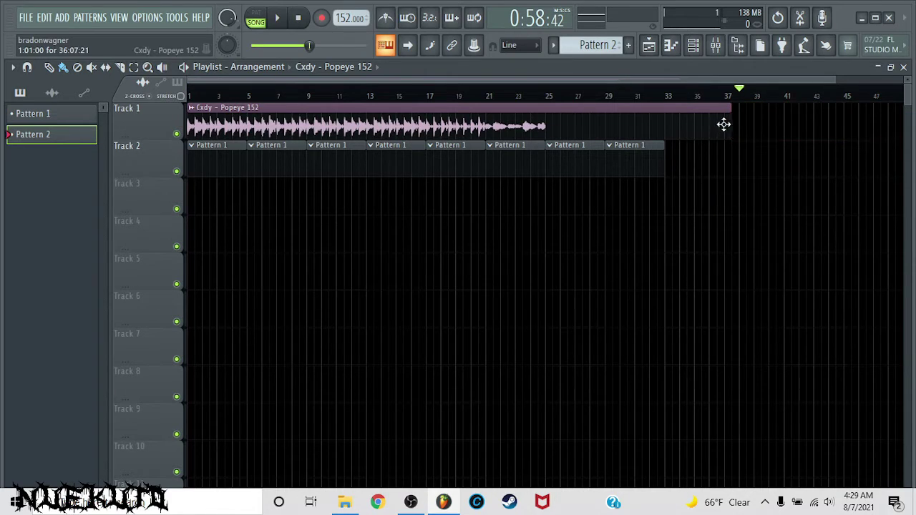
pyautogui.moveTo(723, 125); pyautogui.dragTo(542, 159)
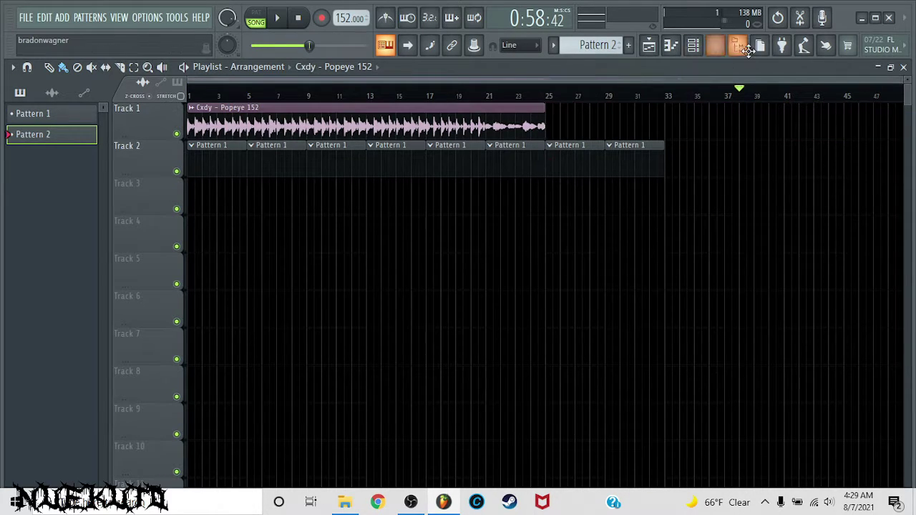
# - Audition melodies in the Cxdy - Scorpion loop kit, including Bansie, Danger, Pop A Bean, Supreme and Toronto
pyautogui.click(738, 45)
pyautogui.click(622, 186)
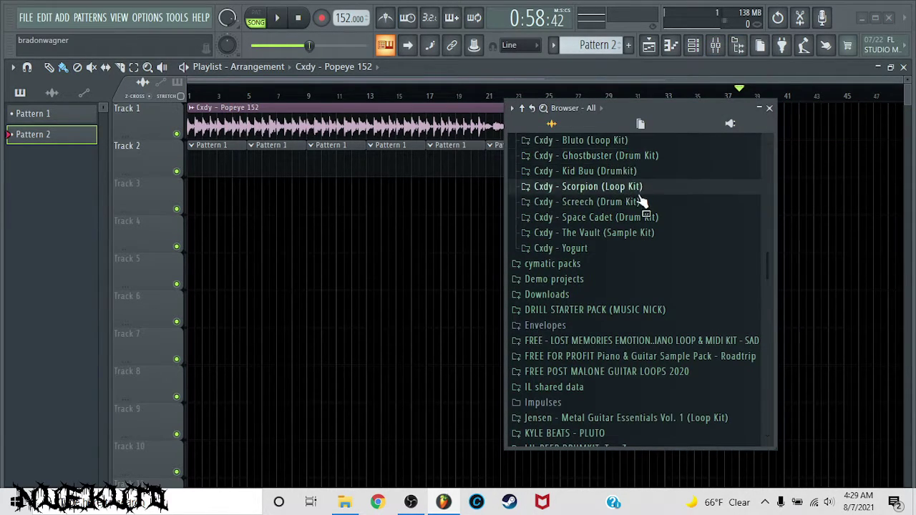
pyautogui.click(608, 199)
pyautogui.click(606, 228)
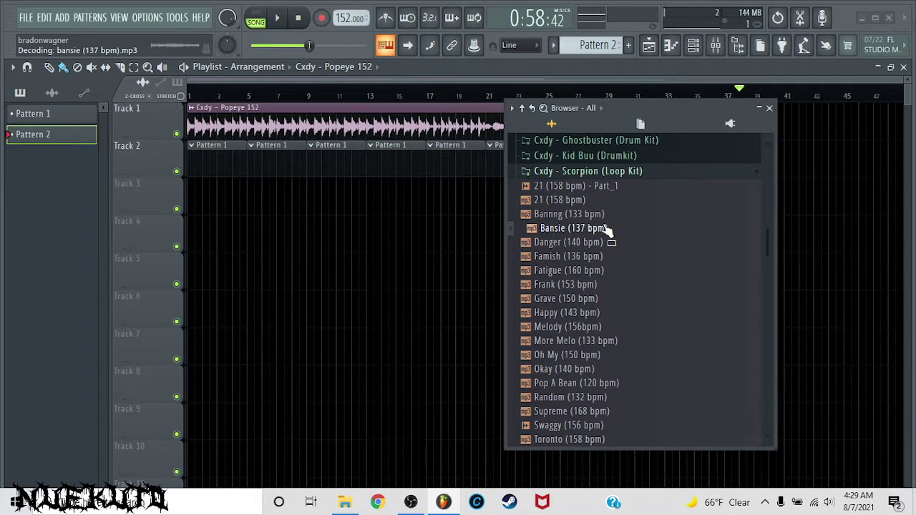
pyautogui.scroll(-2, 603, 250)
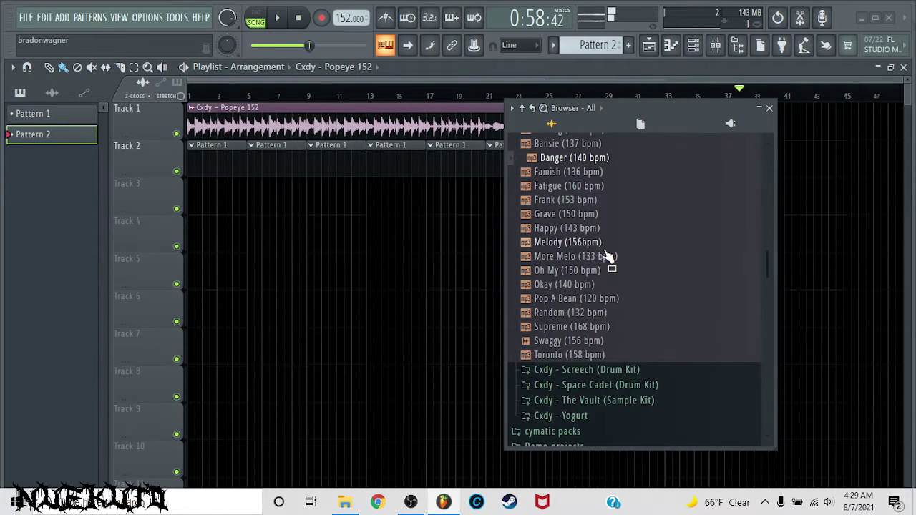
pyautogui.click(601, 215)
pyautogui.scroll(-2, 603, 223)
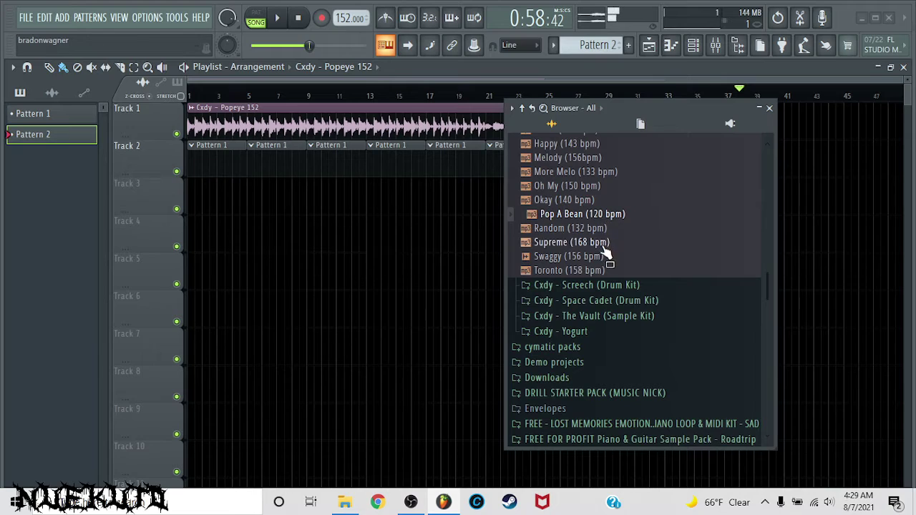
pyautogui.click(603, 244)
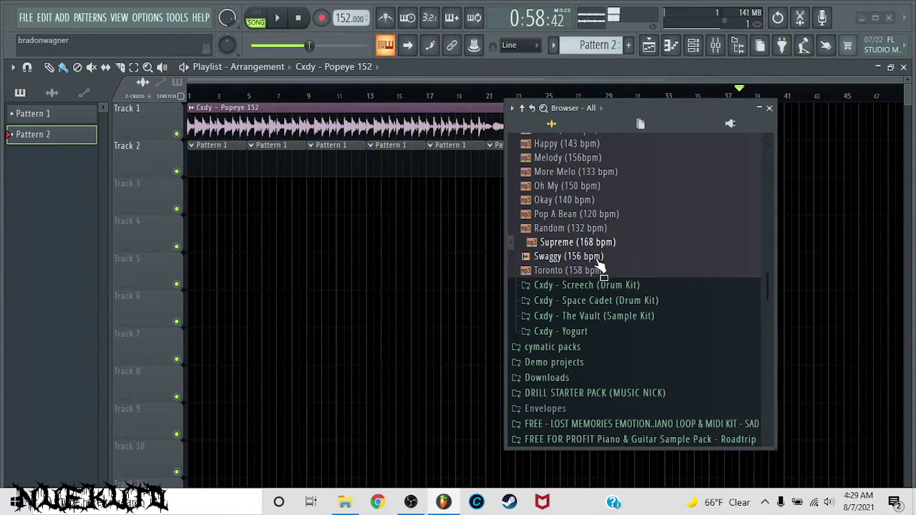
pyautogui.click(595, 272)
pyautogui.scroll(-2, 609, 284)
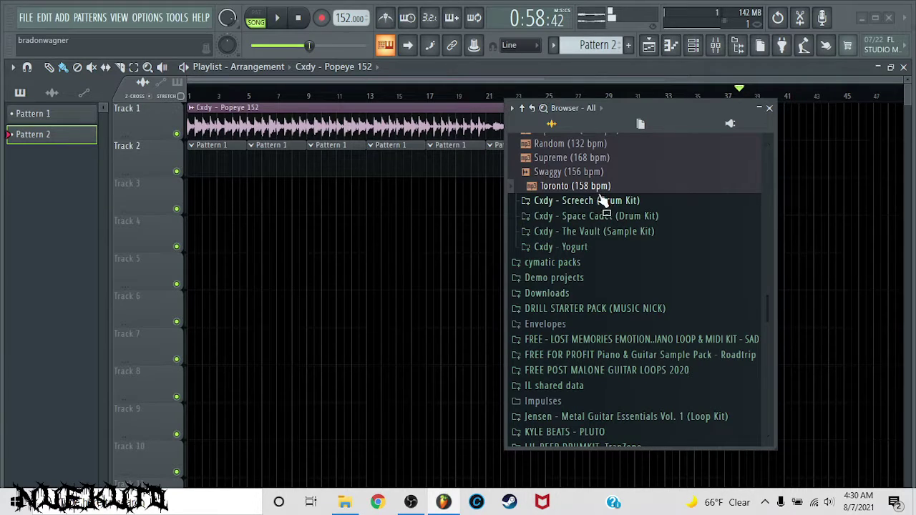
# - Audition loops in the Cxdy - The Vault sample kit and replace the Track 1 loop with Cxdy - Simpson 130
pyautogui.click(541, 233)
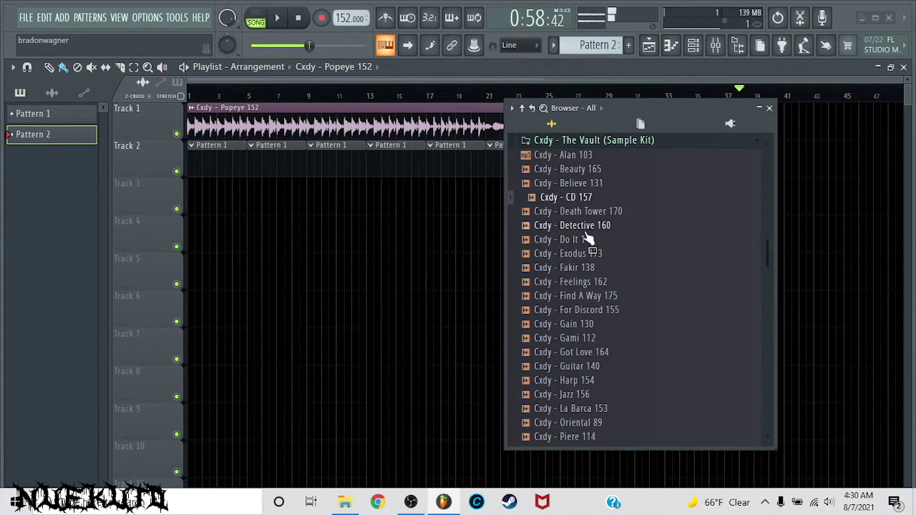
pyautogui.click(549, 240)
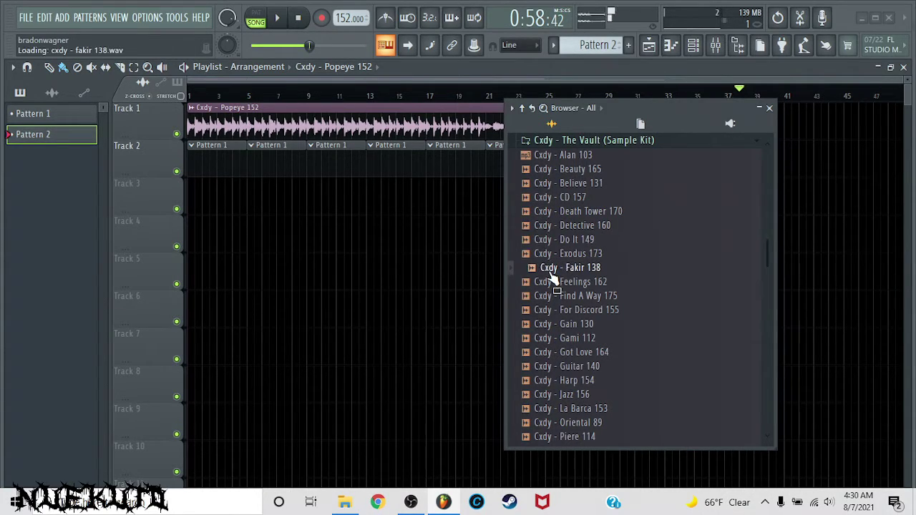
pyautogui.scroll(-2, 549, 266)
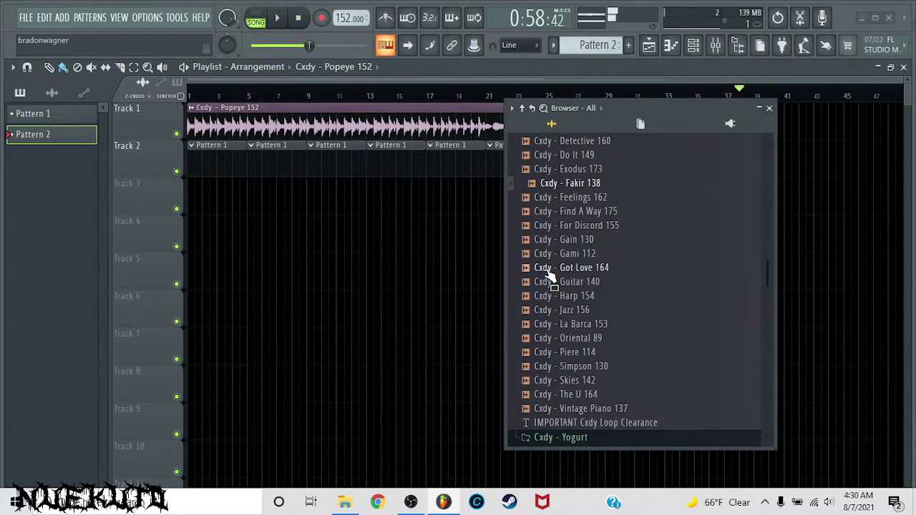
pyautogui.click(554, 228)
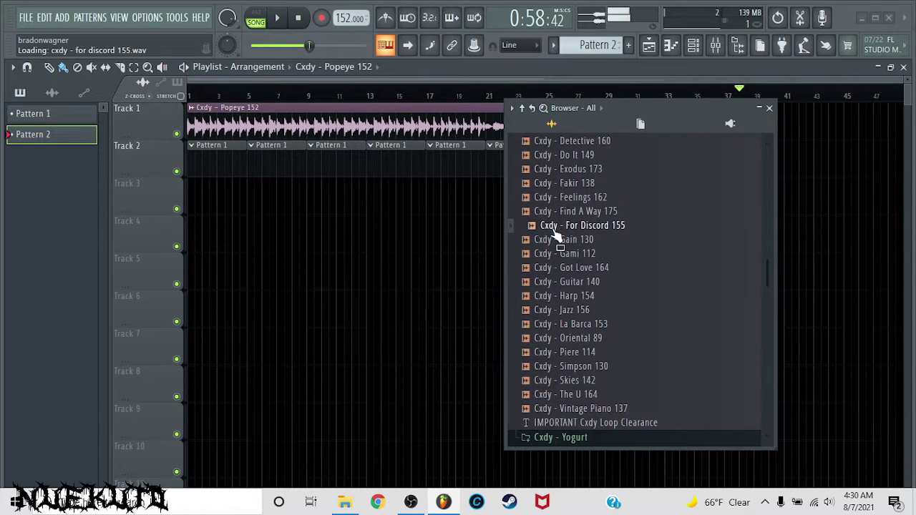
pyautogui.click(549, 270)
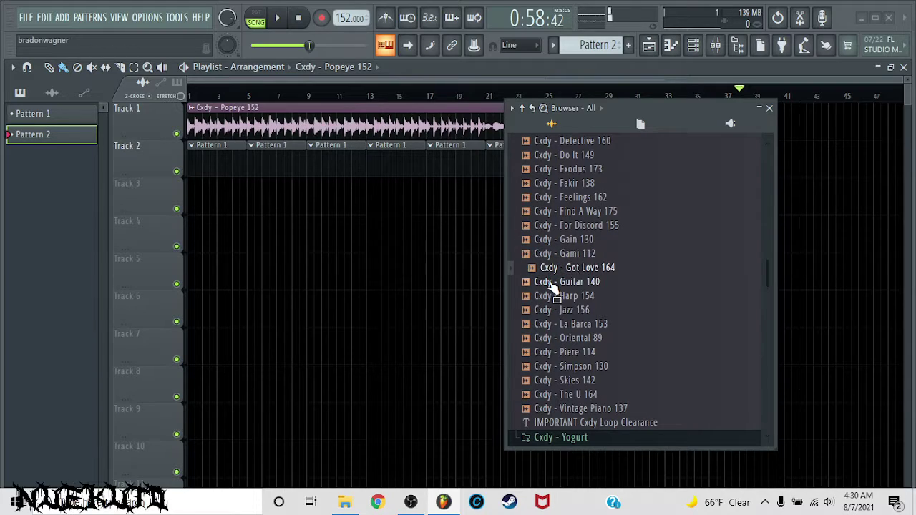
pyautogui.click(551, 283)
pyautogui.scroll(-2, 551, 283)
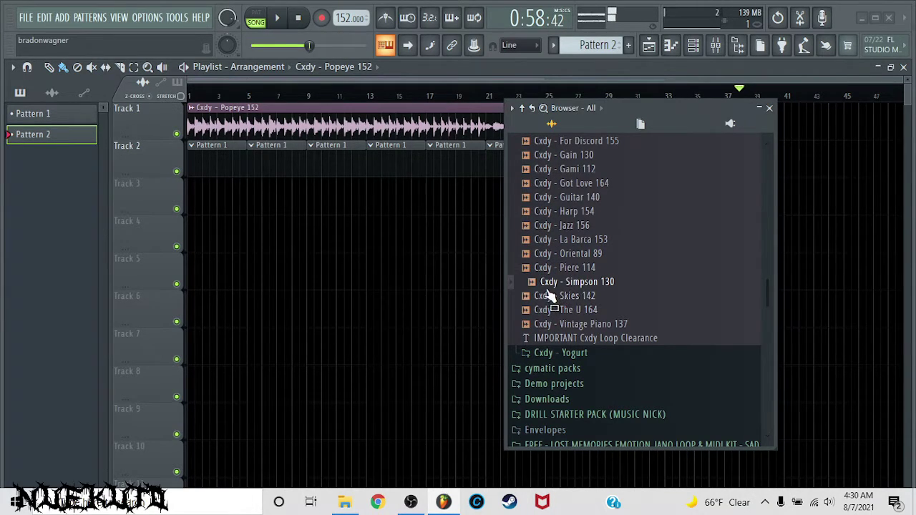
pyautogui.moveTo(549, 295); pyautogui.dragTo(429, 117)
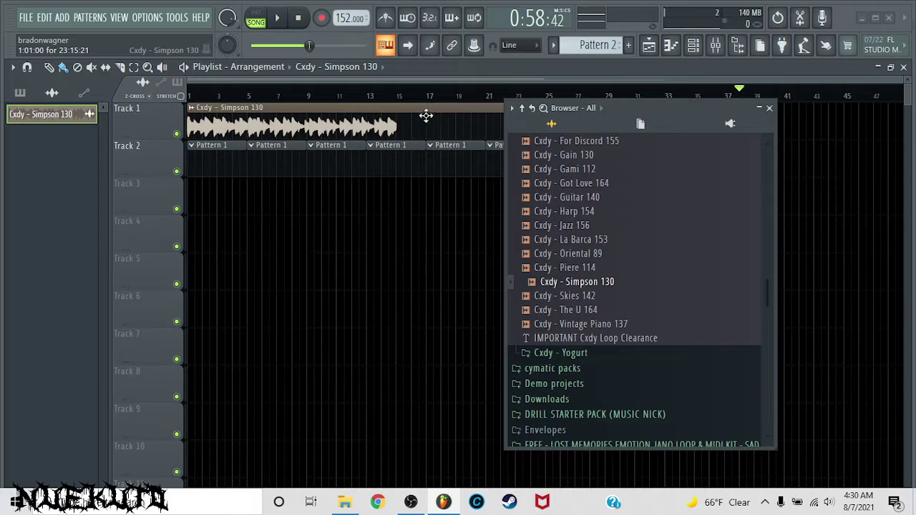
# - Set the project tempo to 130 BPM to match the Cxdy - Simpson 130 loop
pyautogui.rightClick(348, 18)
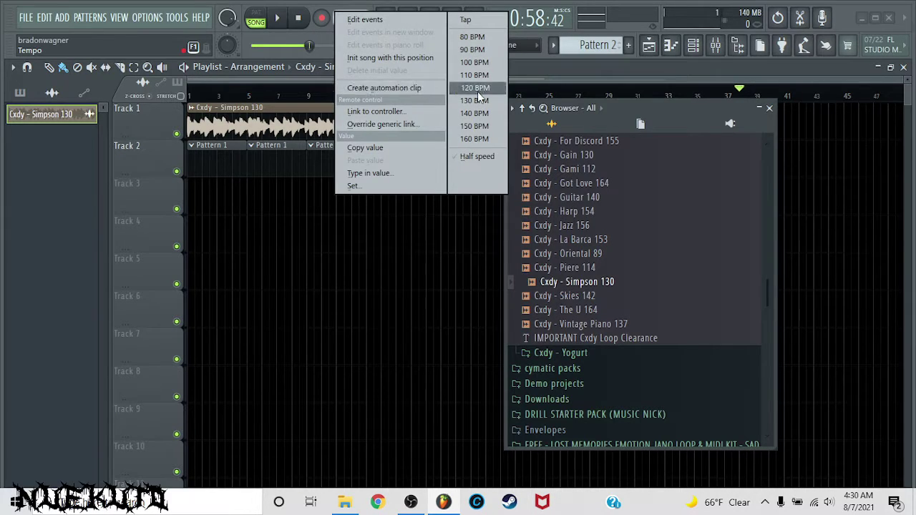
pyautogui.click(477, 89)
pyautogui.rightClick(342, 17)
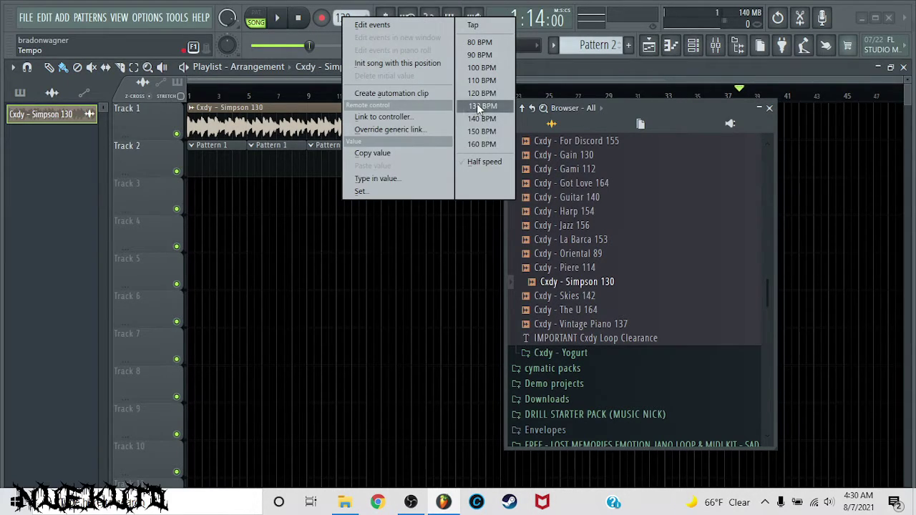
pyautogui.click(481, 106)
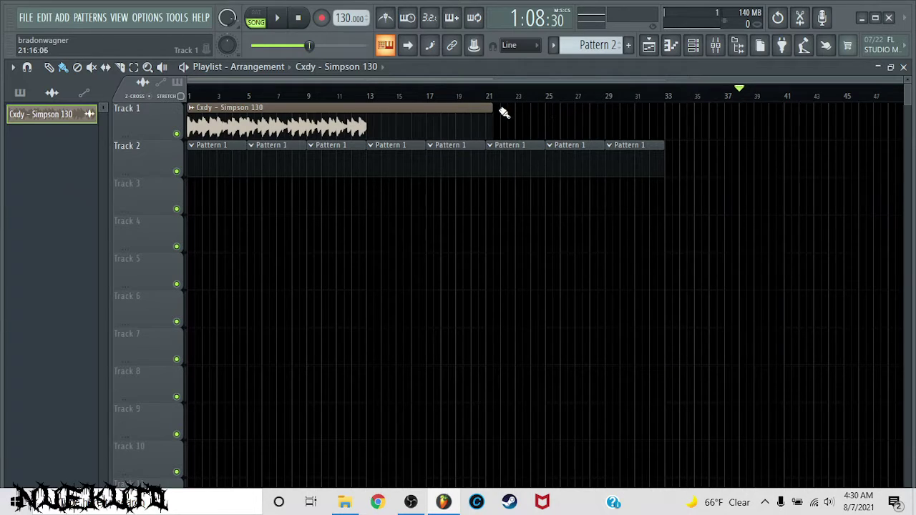
# - Trim the Simpson 130 clip to end at bar 13, repeat it twice on Track 1, and add a Pattern 1 clip at bar 33 on Track 2
pyautogui.moveTo(493, 109); pyautogui.dragTo(365, 141)
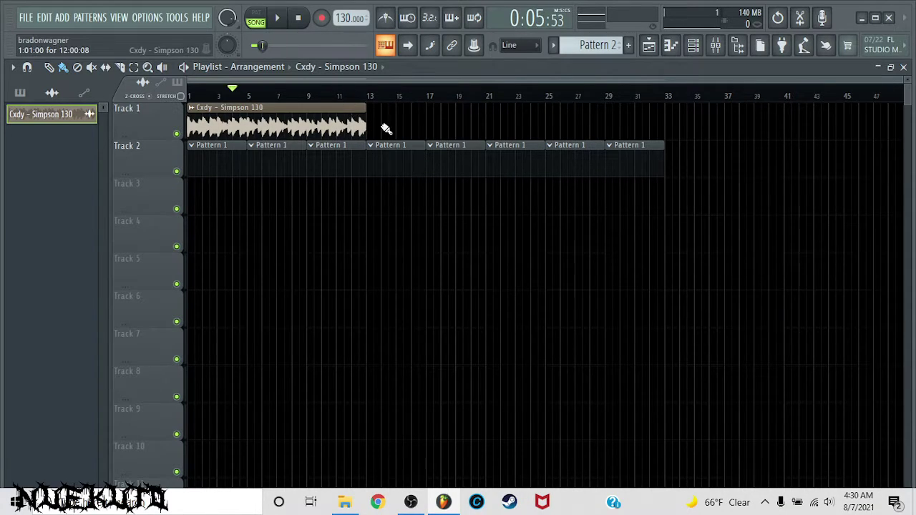
pyautogui.click(385, 129)
pyautogui.click(555, 119)
pyautogui.click(676, 154)
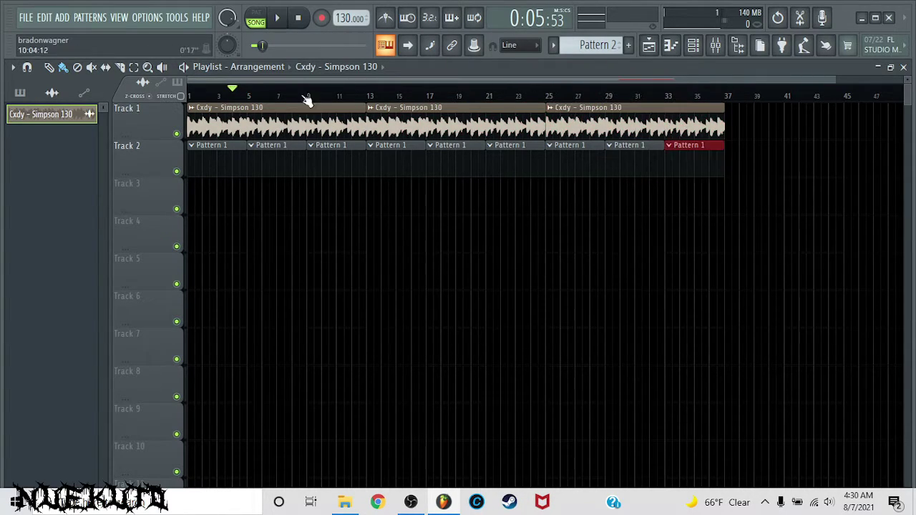
# - Play the loop, show the channel rack and browser, and open the Claps folder of the Cxdy - Space Cadet drum kit
pyautogui.press('space')
pyautogui.click(692, 46)
pyautogui.click(738, 45)
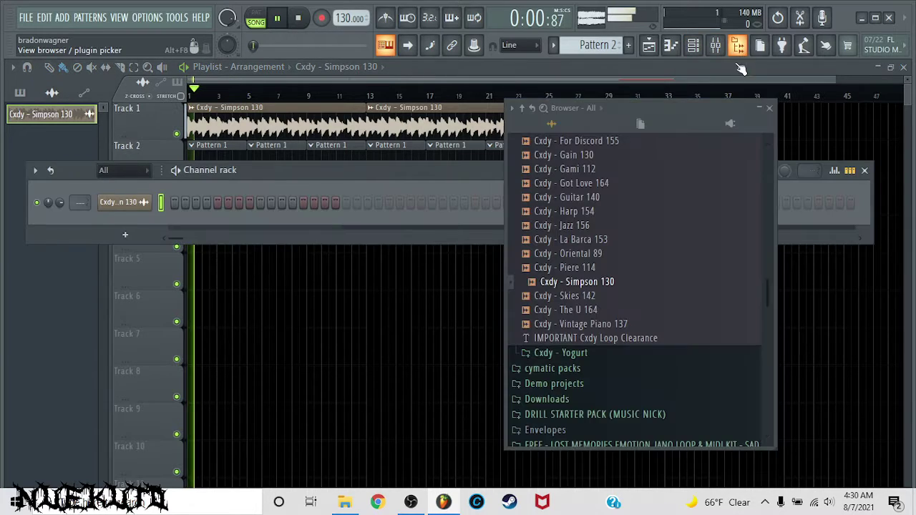
pyautogui.scroll(6, 633, 299)
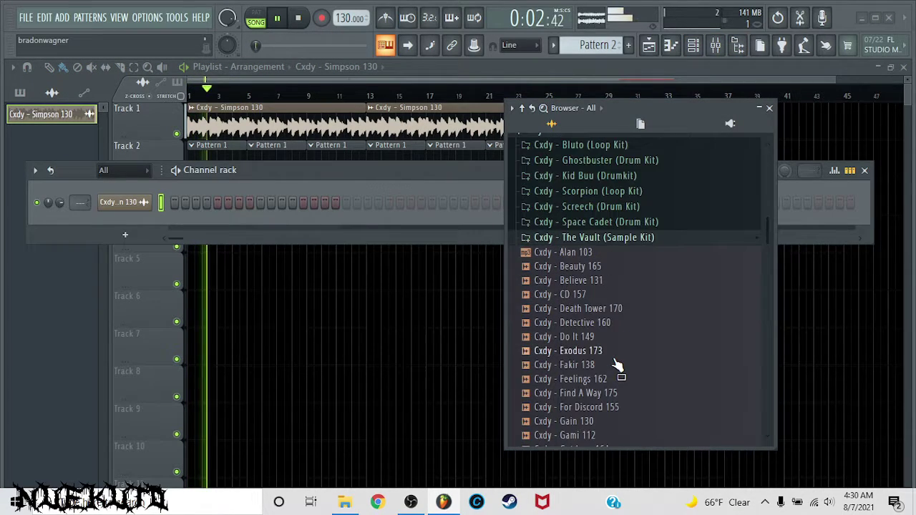
pyautogui.click(591, 223)
pyautogui.press('space')
pyautogui.click(573, 254)
pyautogui.press('space')
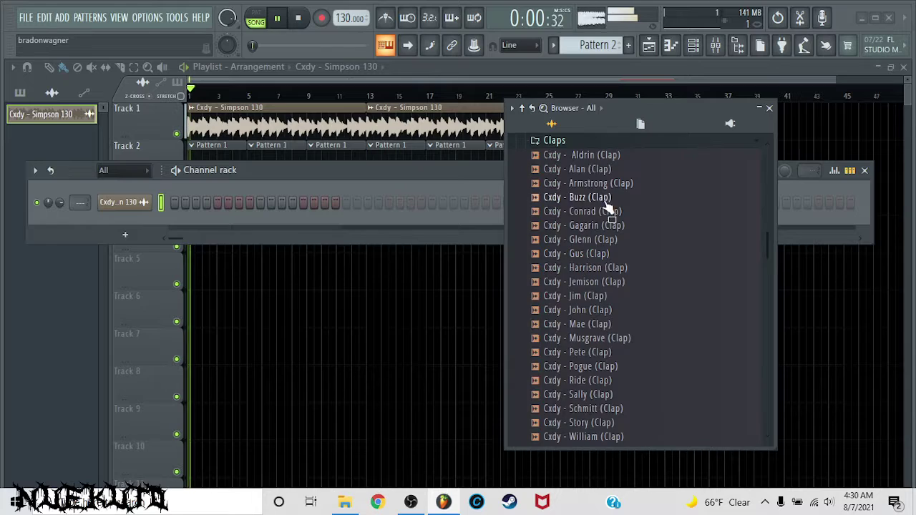
# - Audition the Space Cadet claps from Aldrin through Gus against the playing loop
pyautogui.click(583, 155)
pyautogui.click(601, 172)
pyautogui.click(603, 184)
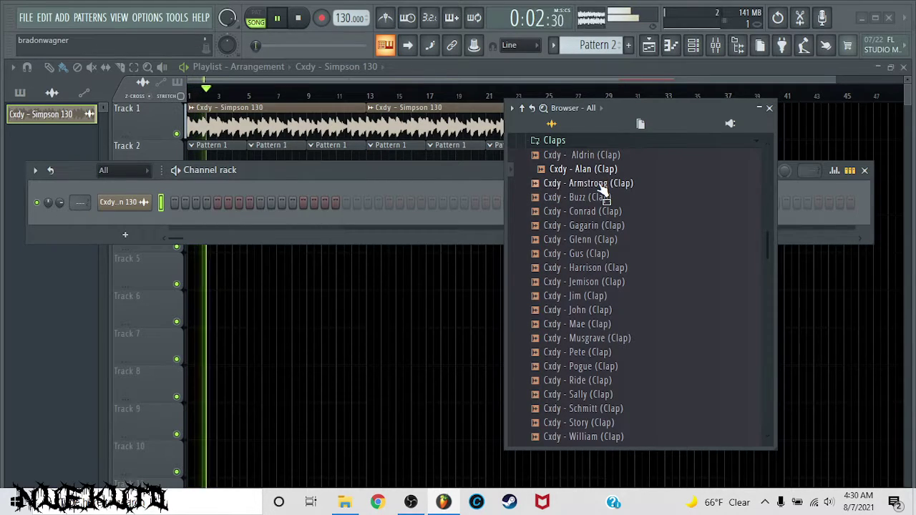
pyautogui.click(603, 197)
pyautogui.click(601, 212)
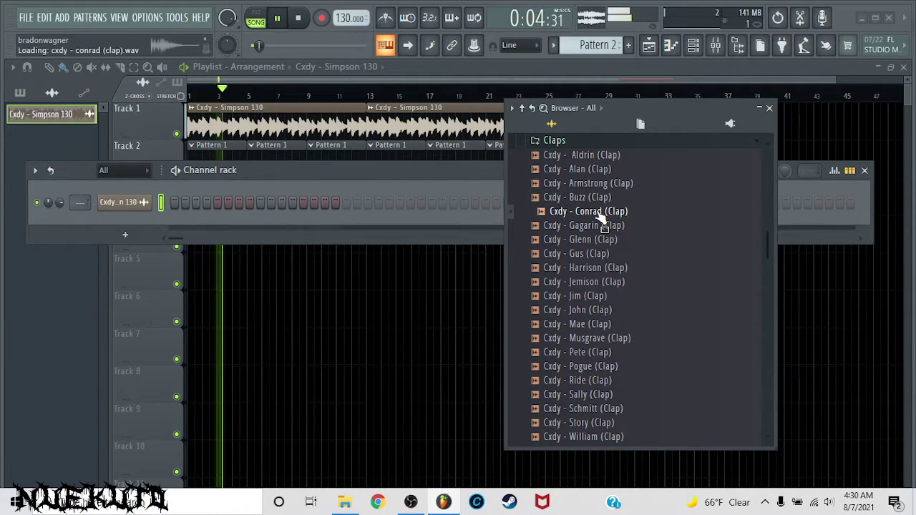
pyautogui.click(594, 226)
pyautogui.click(588, 240)
pyautogui.click(591, 255)
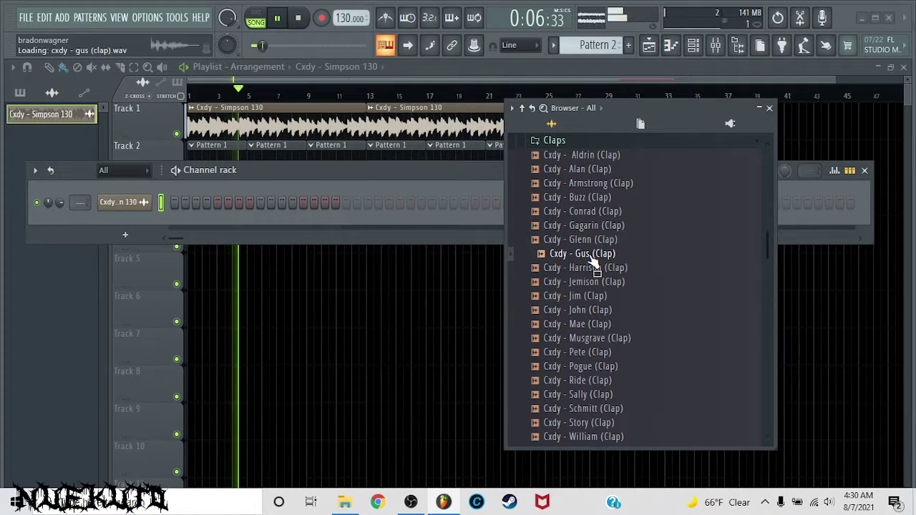
# - Audition the Harrison and Jemison claps, add Cxdy - Jemison (Clap) as a new channel above the loop, and stop playback
pyautogui.scroll(-3, 591, 258)
pyautogui.click(590, 186)
pyautogui.click(594, 200)
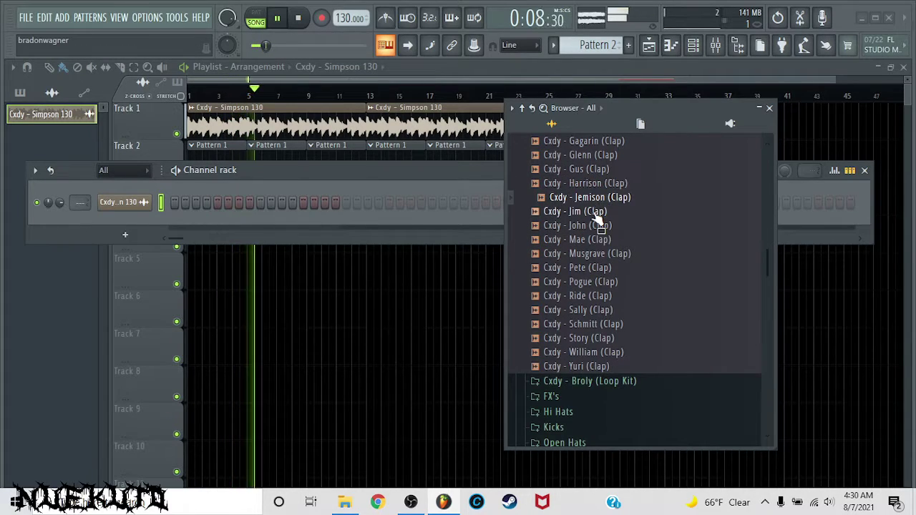
pyautogui.moveTo(598, 207); pyautogui.dragTo(106, 184)
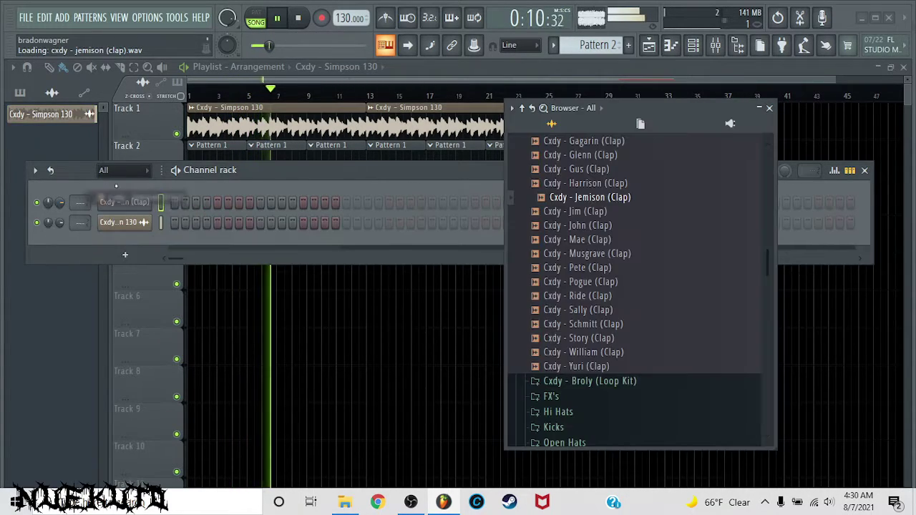
pyautogui.press('space')
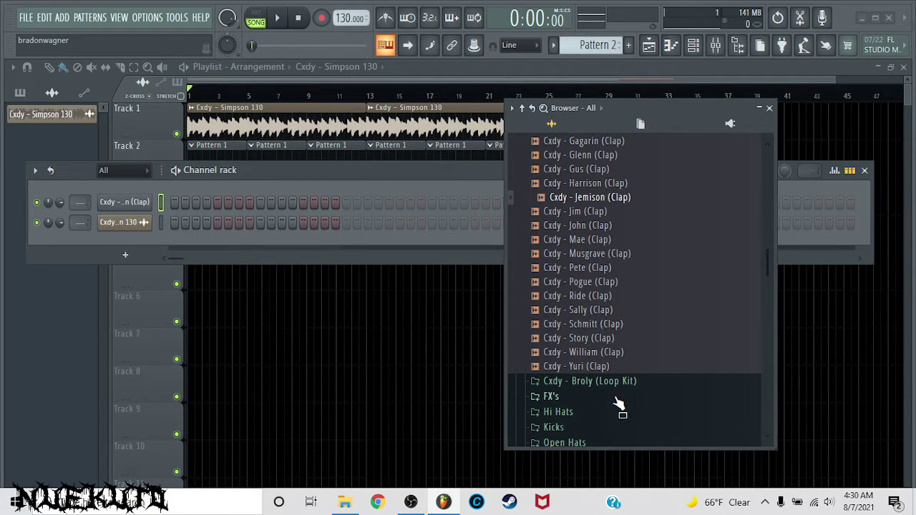
# - Audition 808s from the Cxdy - Space Cadet drum kit against the loop, including Aquila, Ara, Ariel and Calypso
pyautogui.scroll(6, 619, 404)
pyautogui.click(561, 295)
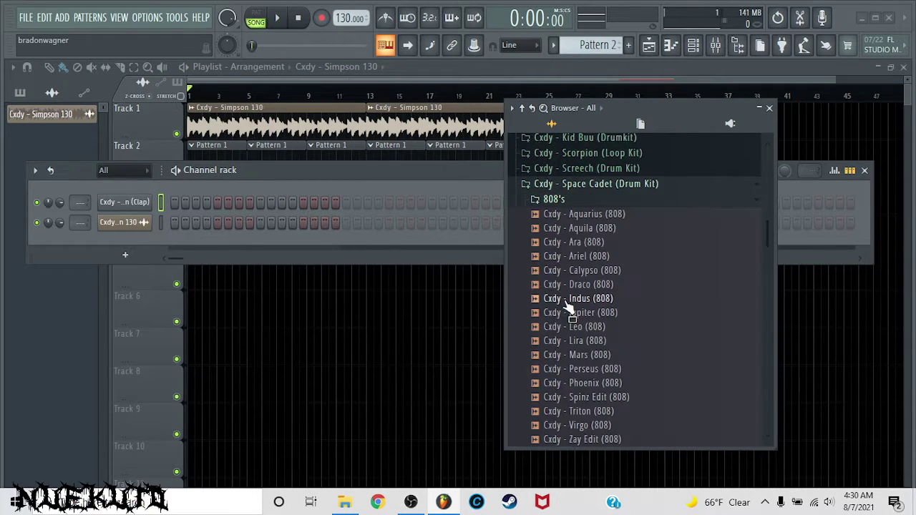
pyautogui.click(586, 227)
pyautogui.click(583, 242)
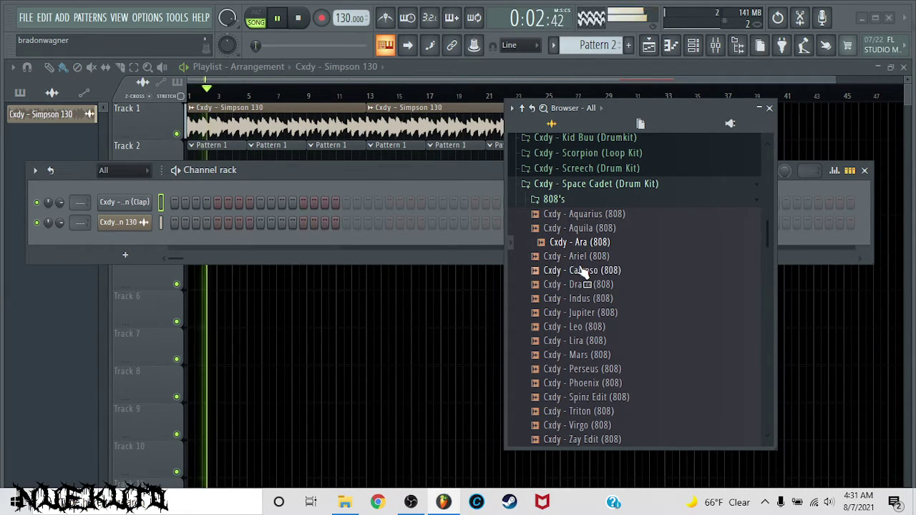
pyautogui.click(579, 258)
pyautogui.click(583, 271)
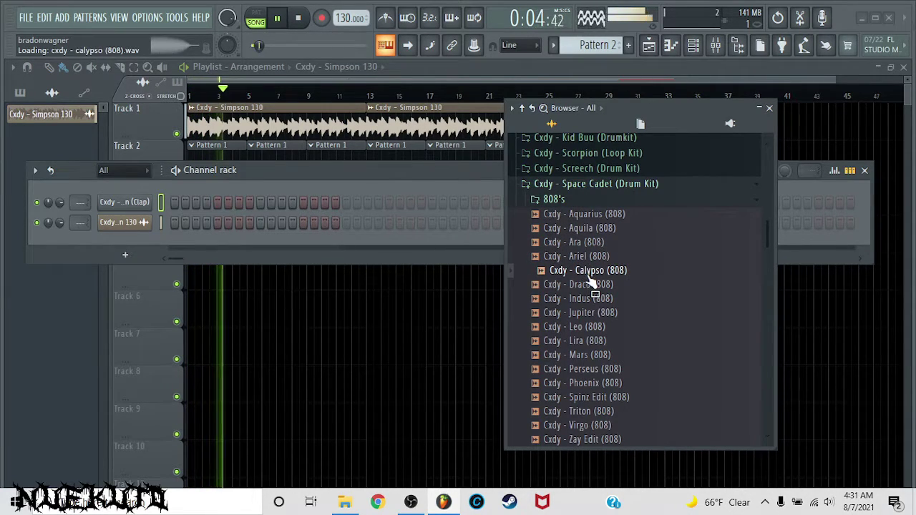
pyautogui.scroll(-2, 591, 280)
pyautogui.click(601, 207)
pyautogui.scroll(5, 601, 214)
pyautogui.press('space')
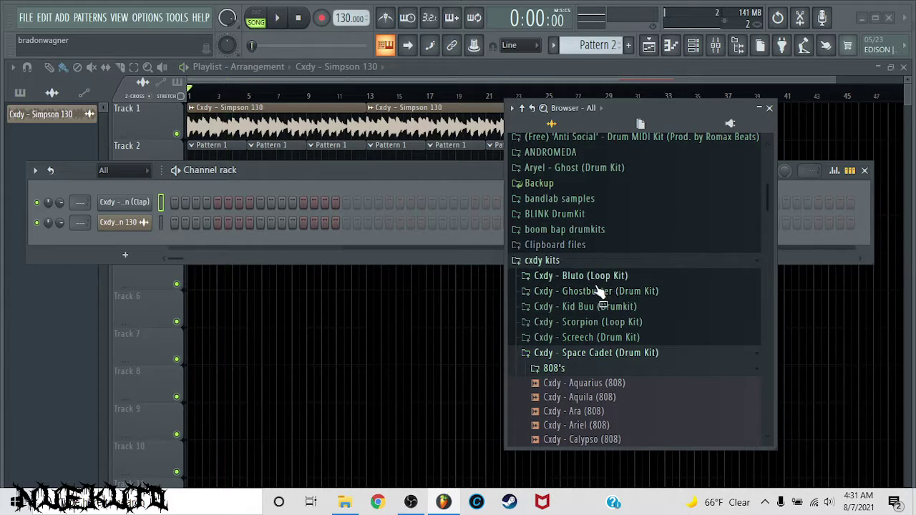
# - Audition 808s in the Cxdy - Ghostbuster drum kit against the loop and add 808 - Fiona as a new channel above the clap
pyautogui.click(597, 290)
pyautogui.click(563, 202)
pyautogui.click(601, 230)
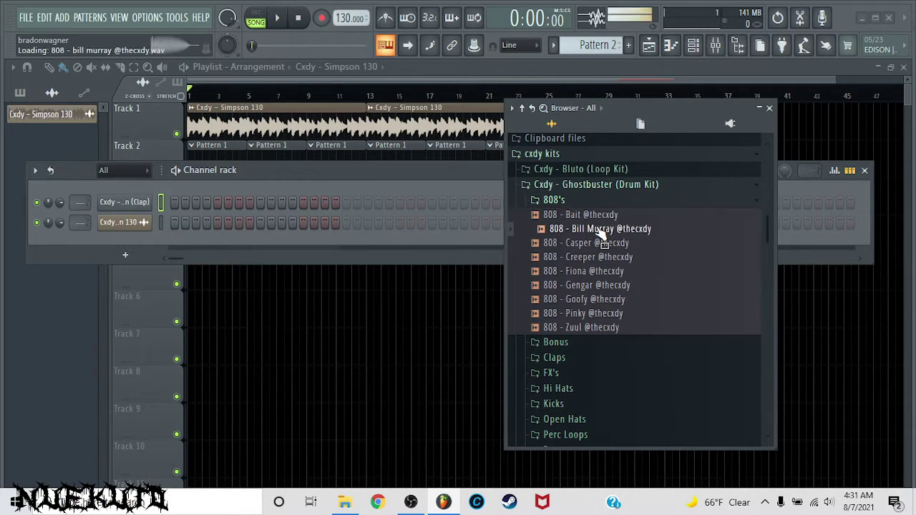
pyautogui.press('space')
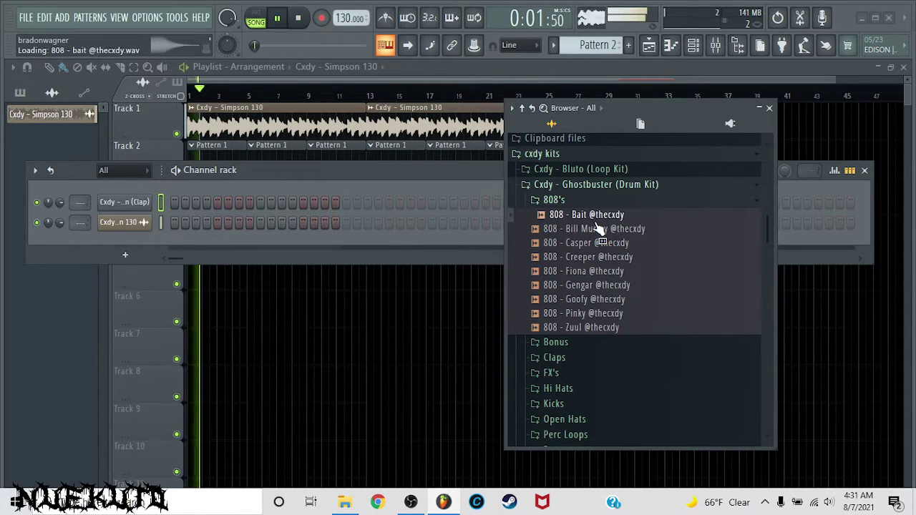
pyautogui.click(599, 243)
pyautogui.click(599, 257)
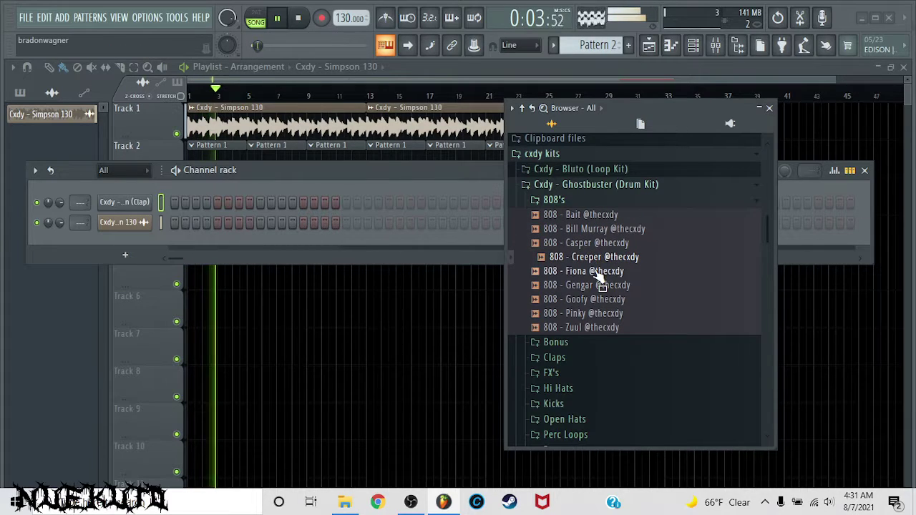
pyautogui.moveTo(599, 271); pyautogui.dragTo(117, 202)
pyautogui.press('space')
# - Collapse the Ghostbuster kit and open the Hi Hats folder of the Cxdy - Screech drum kit
pyautogui.click(565, 201)
pyautogui.click(567, 187)
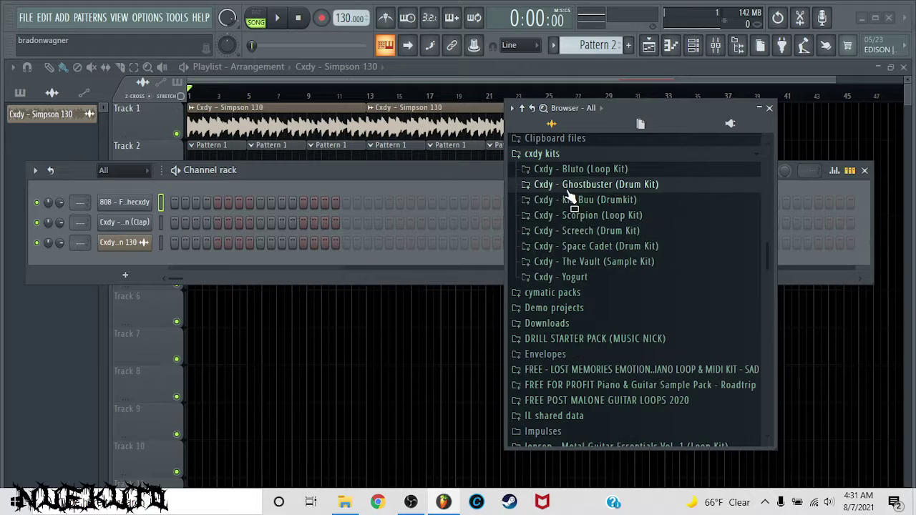
pyautogui.click(614, 232)
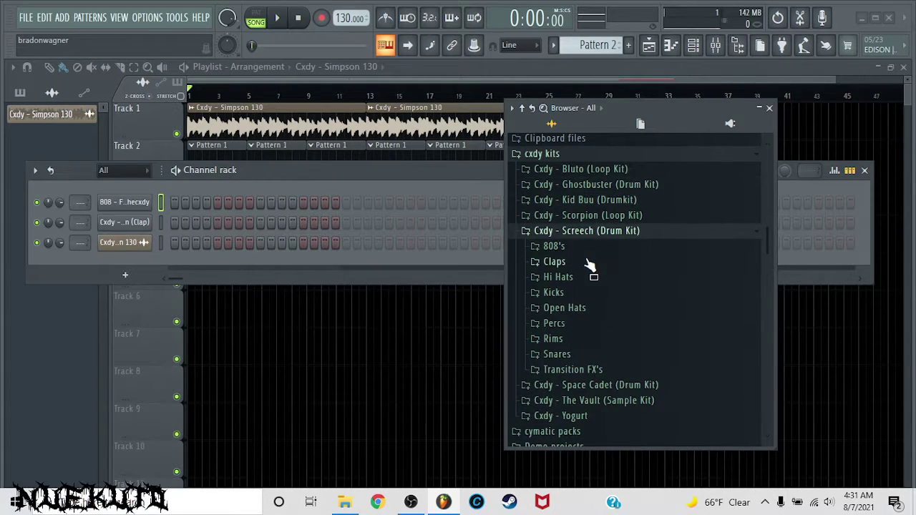
pyautogui.click(557, 277)
# - Audition the Screech hi-hats Forty, Plus, Shirt, Thief, Window and Zero against the loop
pyautogui.press('space')
pyautogui.click(554, 305)
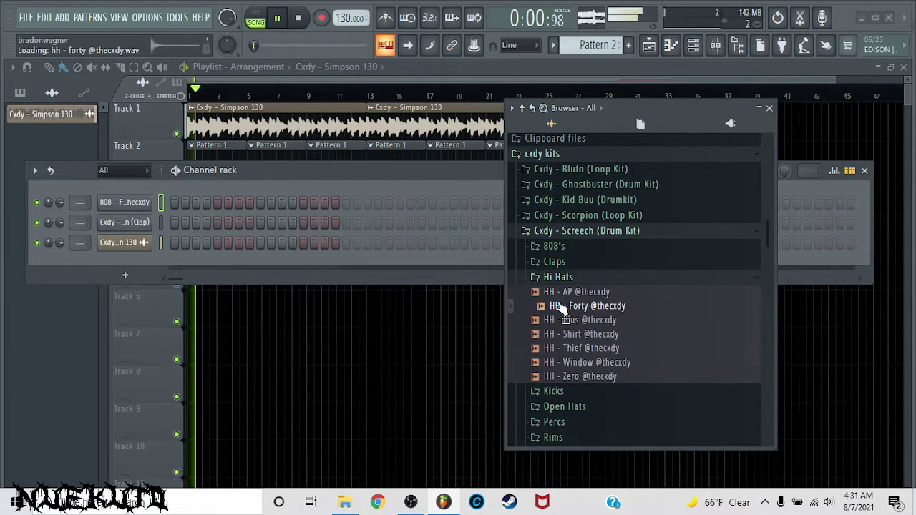
pyautogui.scroll(-3, 554, 305)
pyautogui.click(560, 237)
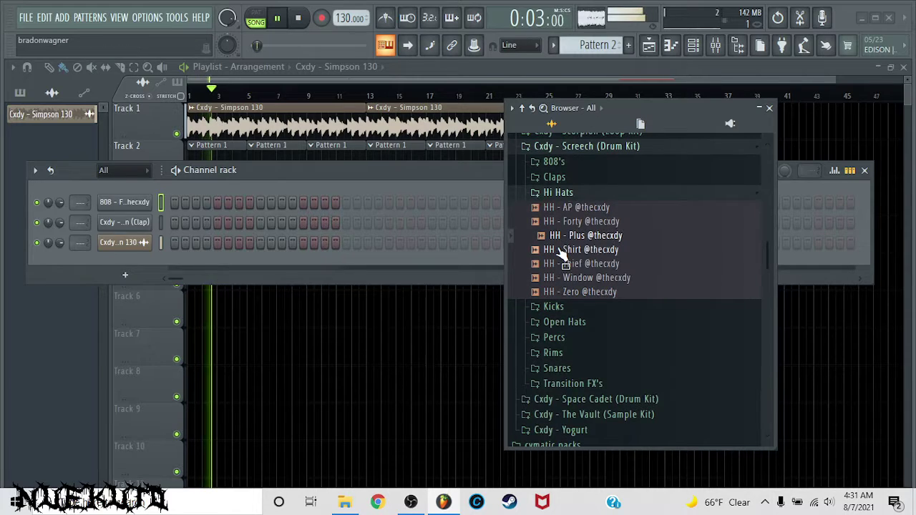
pyautogui.click(563, 250)
pyautogui.click(565, 265)
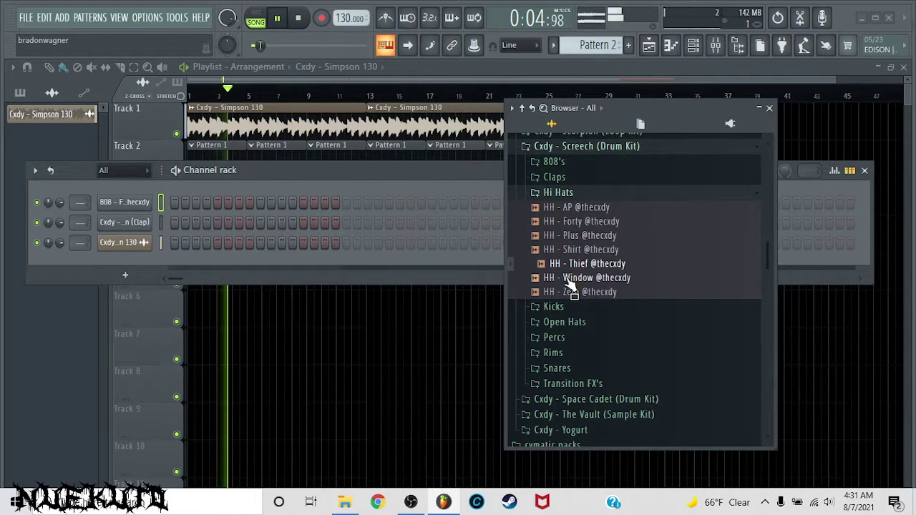
pyautogui.click(567, 279)
pyautogui.click(569, 292)
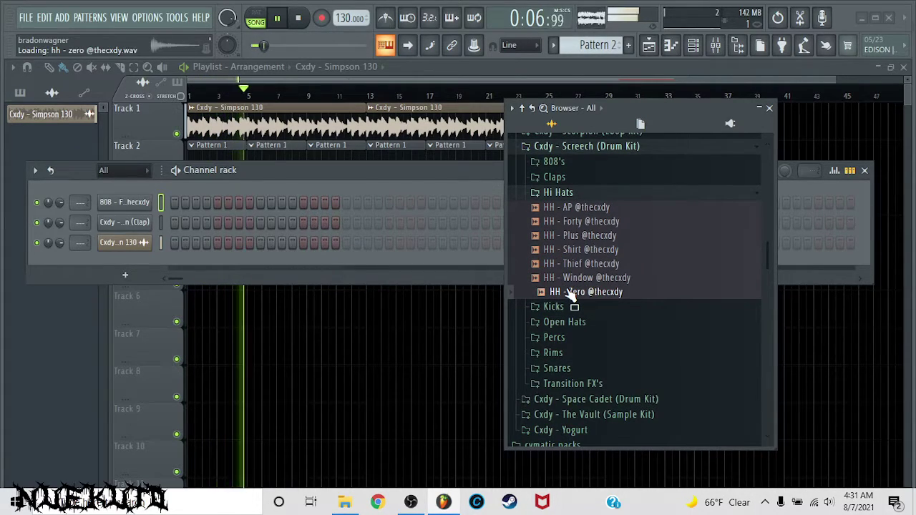
# - Open the Hi Hats folder of the Cxdy - Space Cadet drum kit and restart the loop playback
pyautogui.scroll(-3, 594, 350)
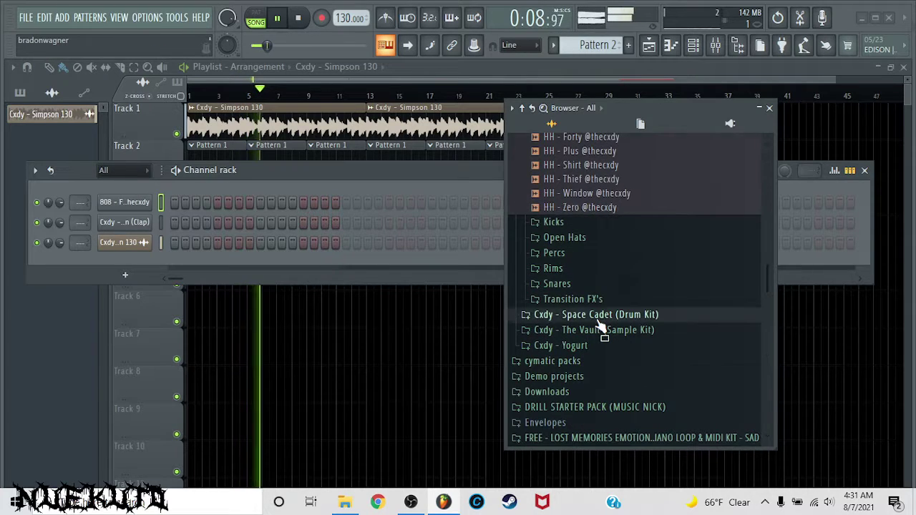
pyautogui.click(599, 319)
pyautogui.press('space')
pyautogui.click(596, 370)
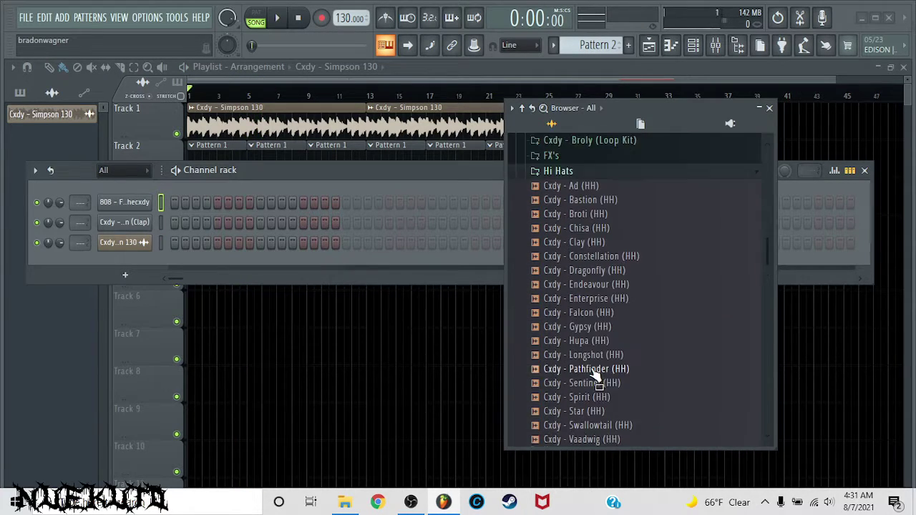
pyautogui.scroll(-2, 597, 194)
pyautogui.press('space')
pyautogui.scroll(2, 599, 208)
# - Audition the Space Cadet hi-hats Bastion, Ad, Broti, Clay, Constellation, Dragonfly, Endeavour, Enterprise and Falcon against the loop
pyautogui.click(593, 201)
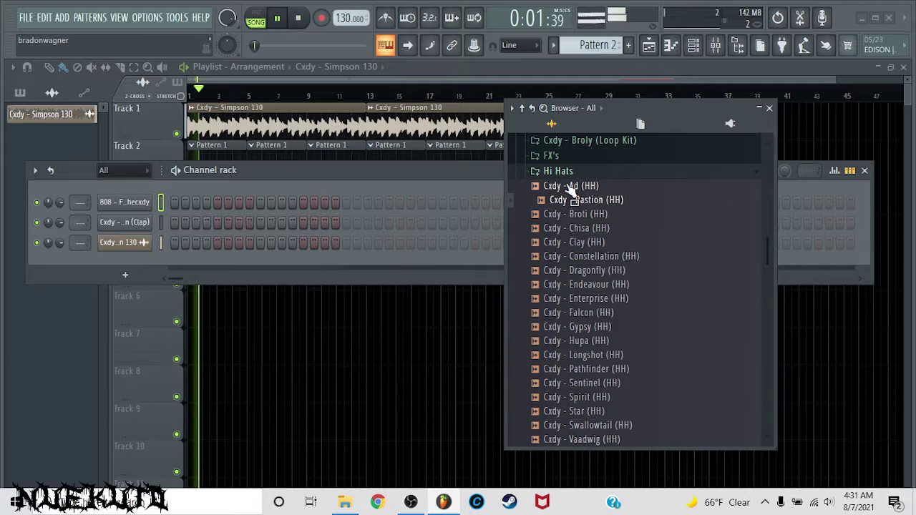
pyautogui.click(572, 188)
pyautogui.click(588, 217)
pyautogui.click(581, 241)
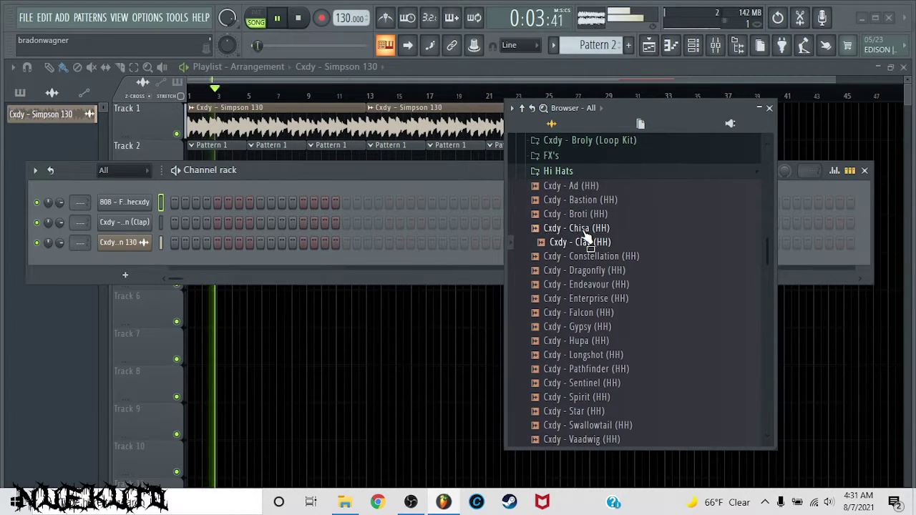
pyautogui.click(590, 256)
pyautogui.scroll(-2, 597, 215)
pyautogui.click(598, 188)
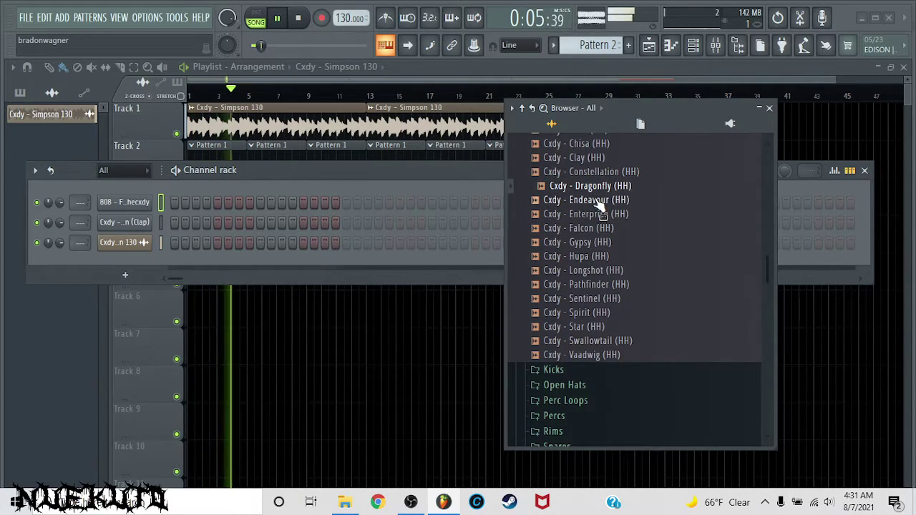
pyautogui.click(600, 201)
pyautogui.click(601, 214)
pyautogui.click(601, 229)
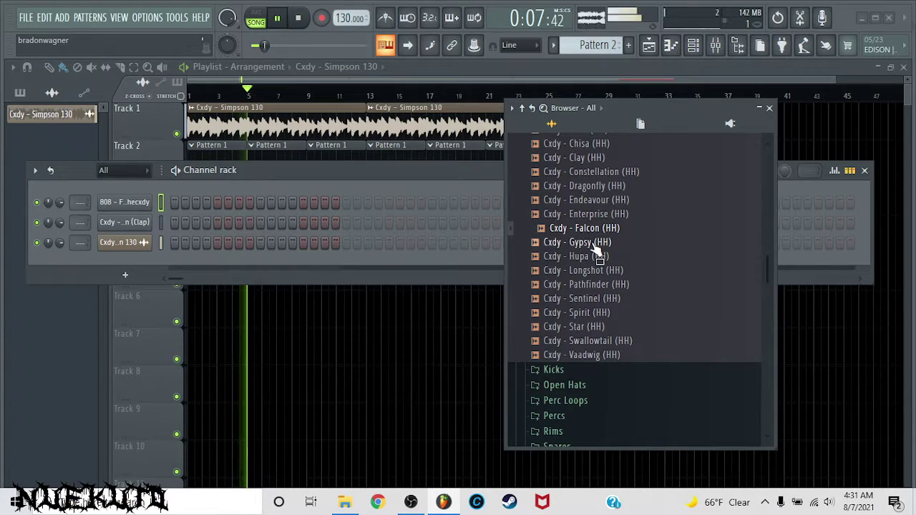
# - Audition the remaining Space Cadet hi-hats from Gypsy to Vaadwig and add Cxdy - Star (HH) as a new channel between the 808 and the clap
pyautogui.click(600, 243)
pyautogui.click(597, 257)
pyautogui.click(598, 270)
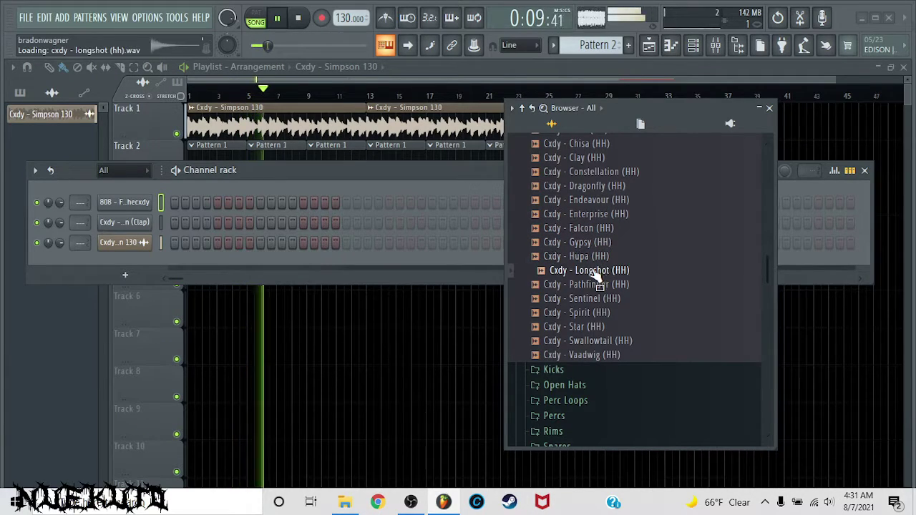
pyautogui.click(600, 284)
pyautogui.click(602, 300)
pyautogui.click(605, 313)
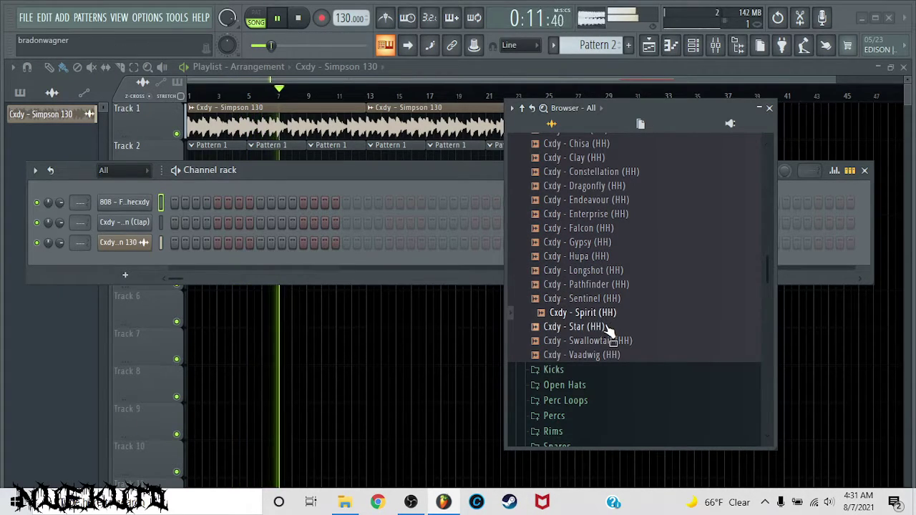
pyautogui.click(606, 327)
pyautogui.click(608, 342)
pyautogui.click(607, 354)
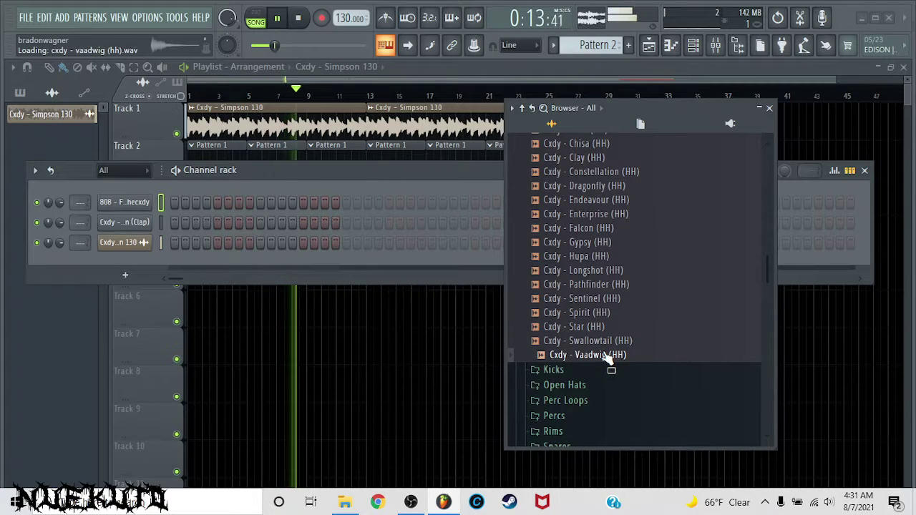
pyautogui.click(583, 328)
pyautogui.moveTo(581, 329); pyautogui.dragTo(125, 213)
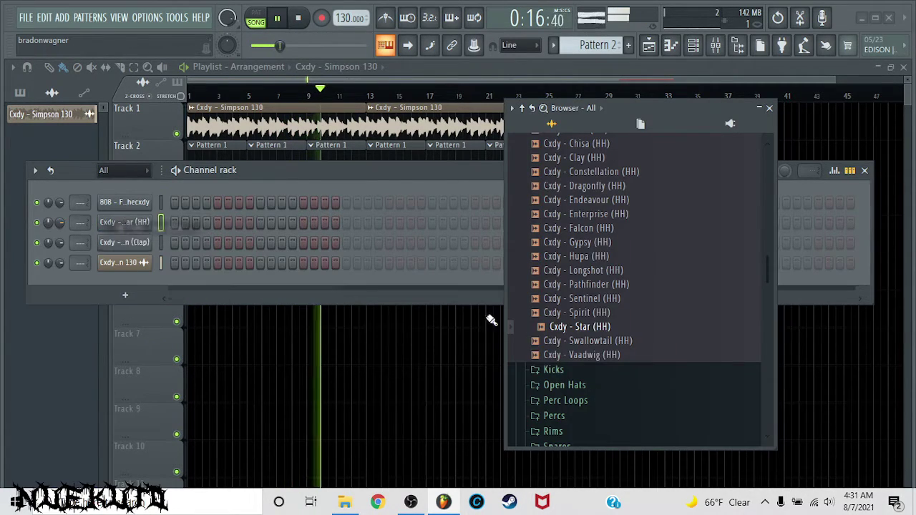
# - Open the Space Cadet Kicks folder, audition Alacrity and Aegis, and add Cxdy - Aegis (Kick) as a new channel above the 808
pyautogui.click(572, 370)
pyautogui.click(583, 187)
pyautogui.scroll(2, 598, 225)
pyautogui.click(597, 227)
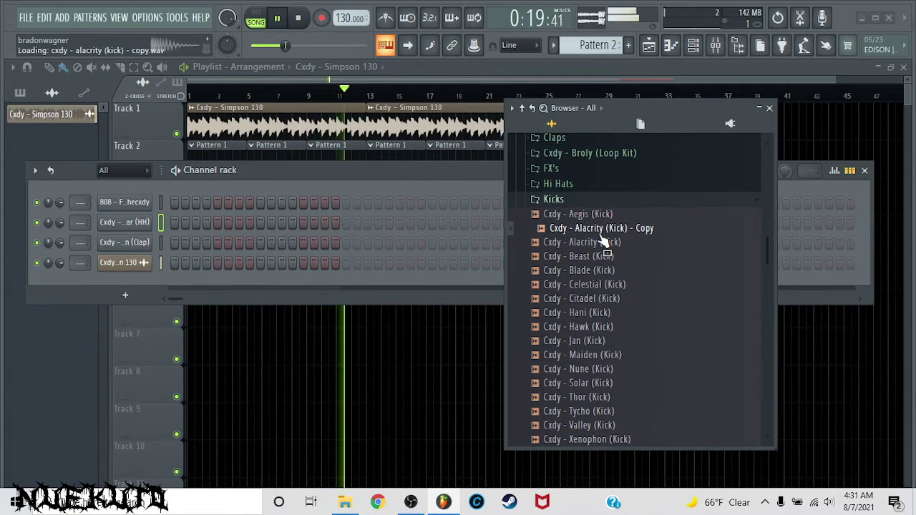
pyautogui.click(603, 242)
pyautogui.click(592, 214)
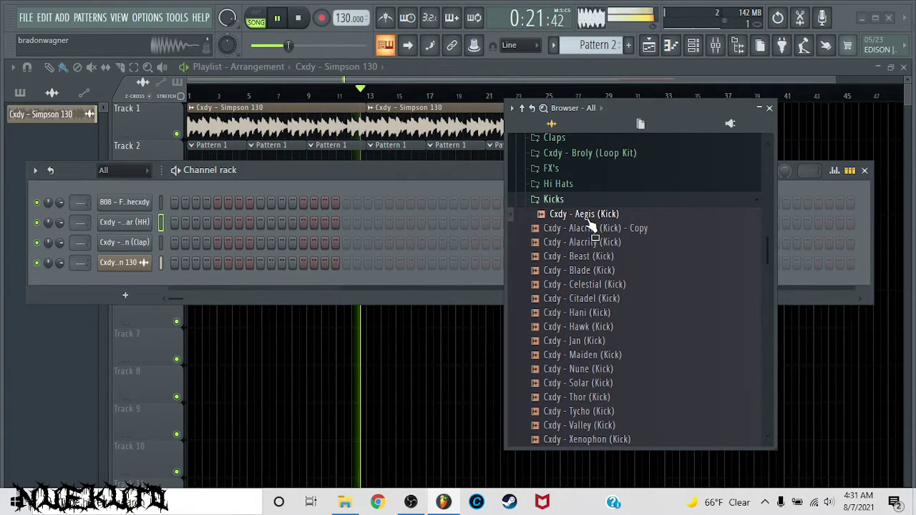
pyautogui.moveTo(584, 214); pyautogui.dragTo(118, 199)
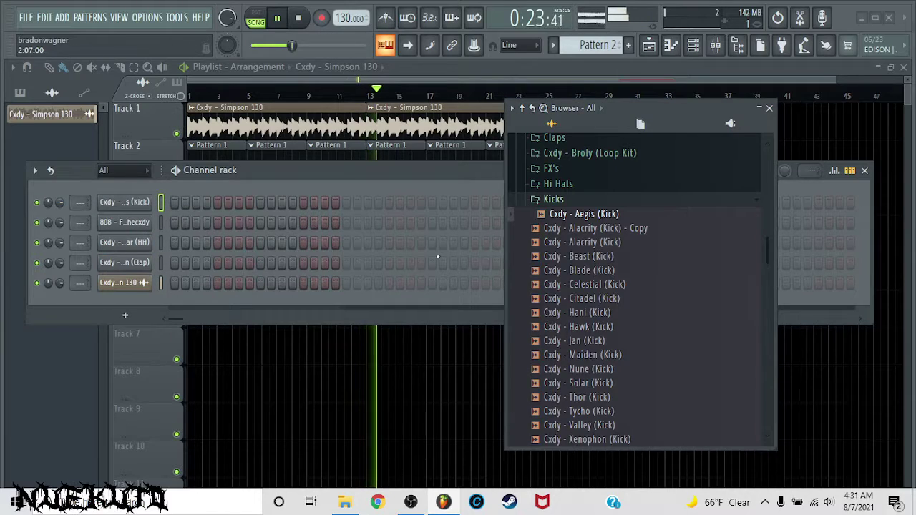
# - Collapse the Kicks folder, open the Space Cadet Snares folder and audition the snares from Band to Jamm against the loop
pyautogui.click(540, 204)
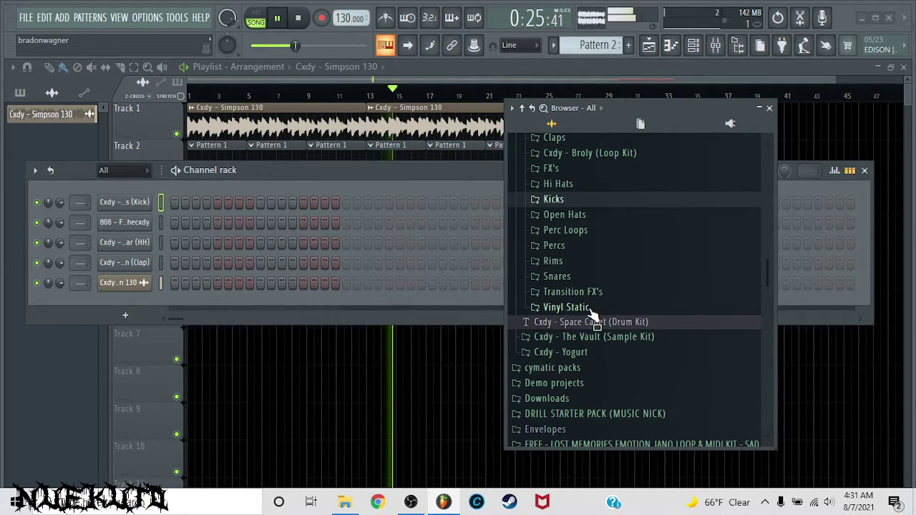
pyautogui.click(588, 279)
pyautogui.click(583, 163)
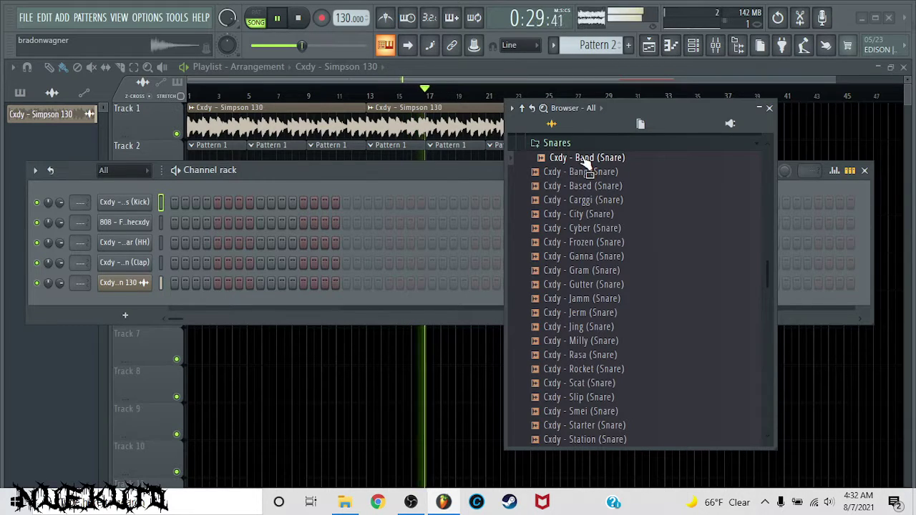
pyautogui.click(586, 172)
pyautogui.click(588, 186)
pyautogui.click(588, 200)
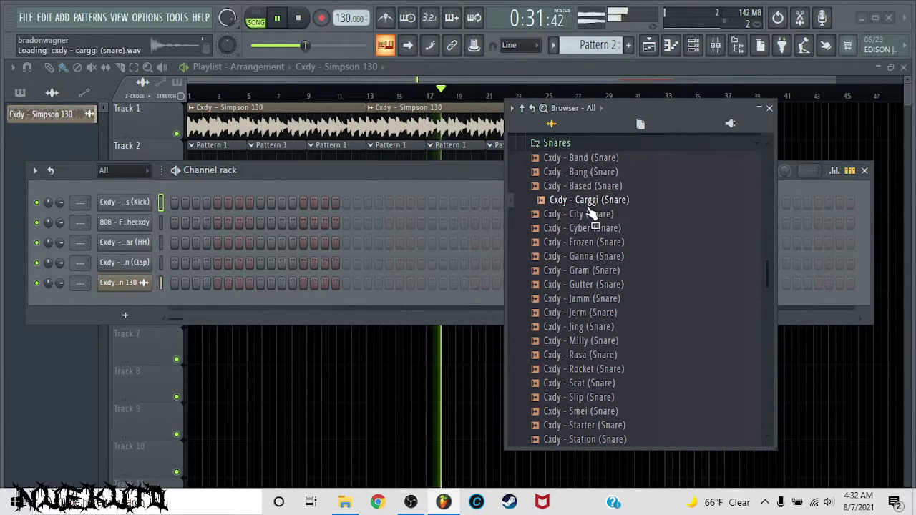
pyautogui.click(589, 215)
pyautogui.click(589, 229)
pyautogui.click(589, 243)
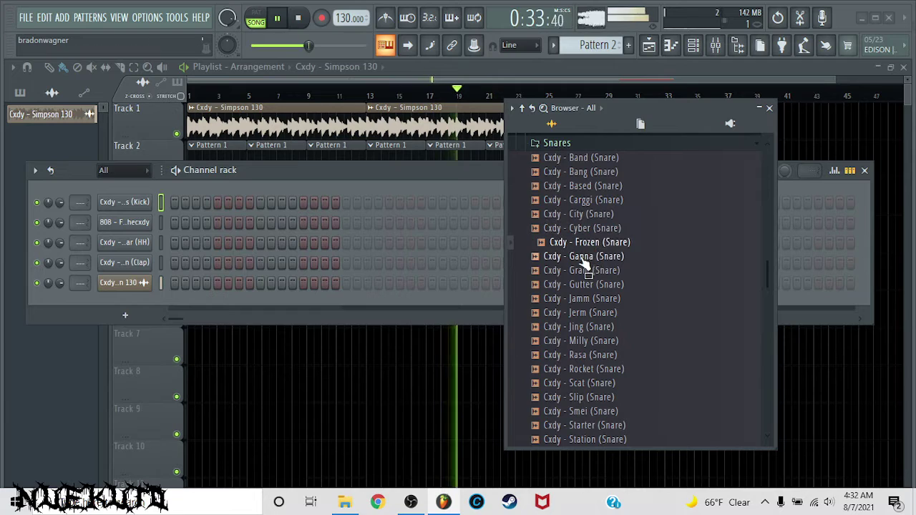
pyautogui.click(585, 257)
pyautogui.click(587, 270)
pyautogui.click(588, 284)
pyautogui.click(587, 298)
# - Audition the remaining Space Cadet snares from Jerm to Station against the loop
pyautogui.scroll(-2, 581, 300)
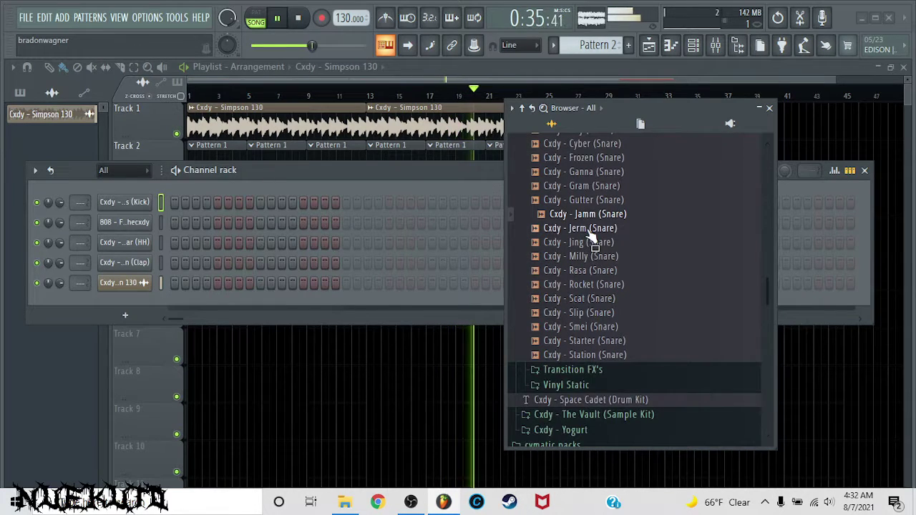
pyautogui.click(591, 229)
pyautogui.click(592, 242)
pyautogui.click(593, 256)
pyautogui.click(592, 271)
pyautogui.click(593, 285)
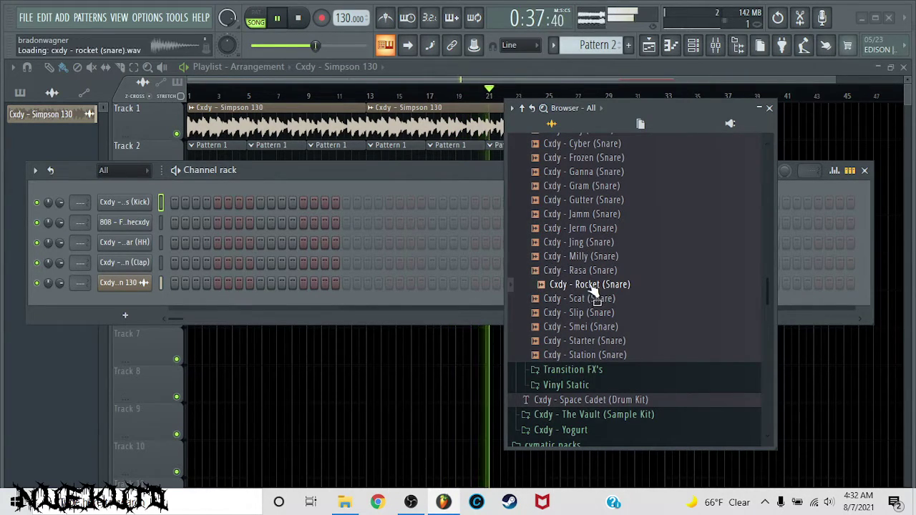
pyautogui.click(593, 299)
pyautogui.click(594, 313)
pyautogui.click(594, 327)
pyautogui.click(594, 341)
pyautogui.click(594, 355)
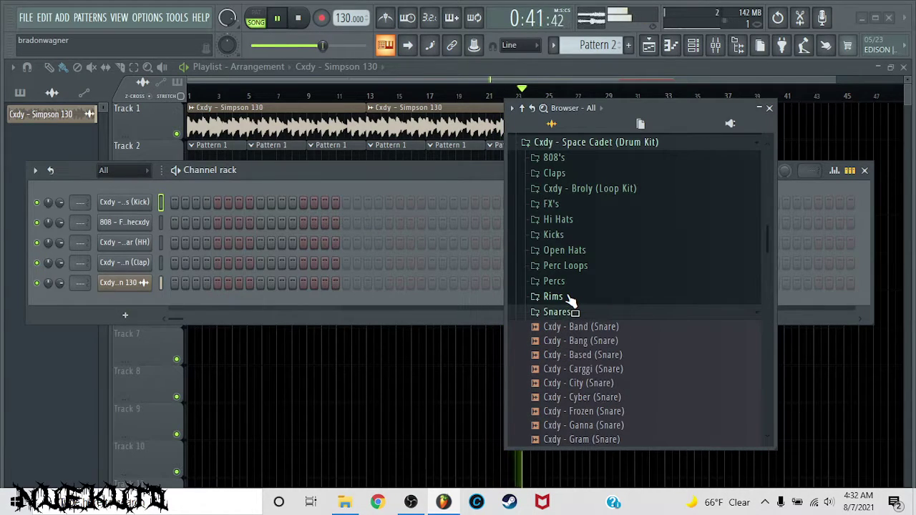
# - Open the Space Cadet Rims folder and audition the rims from A'Cone to Phoenicis against the loop
pyautogui.click(553, 296)
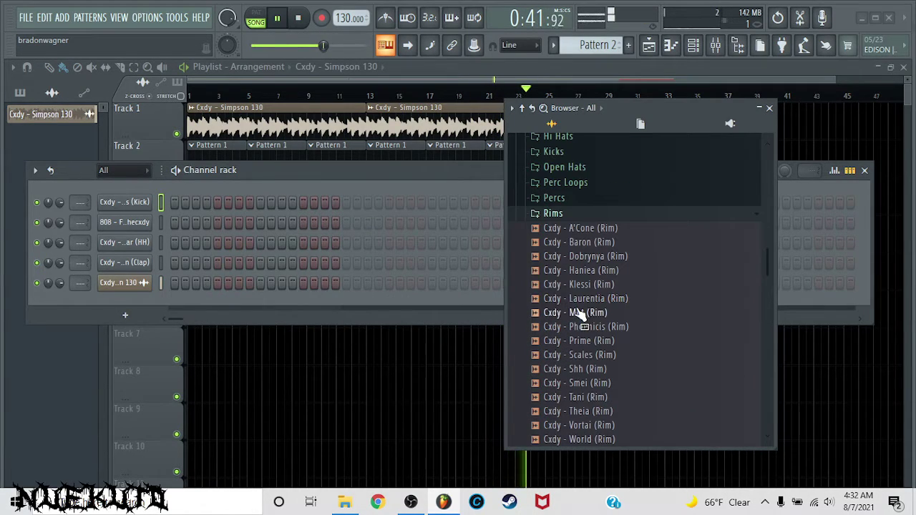
pyautogui.click(565, 232)
pyautogui.click(569, 243)
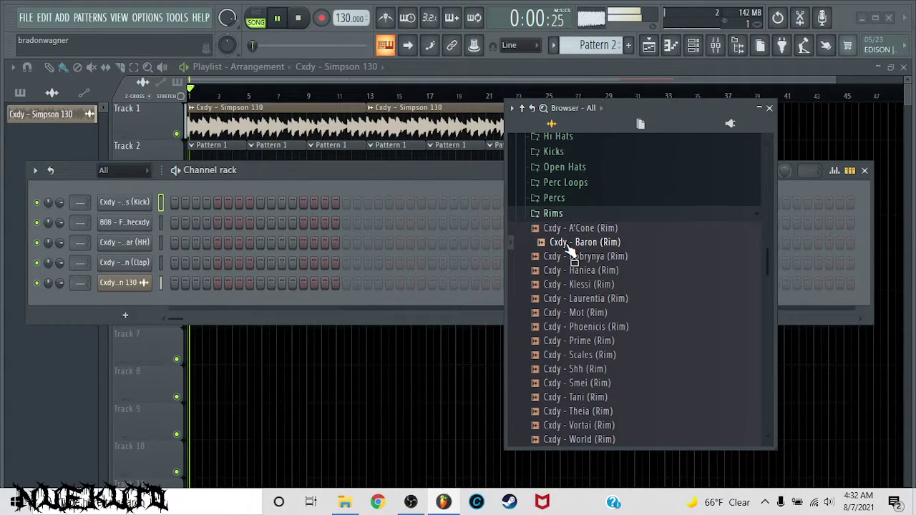
pyautogui.click(571, 258)
pyautogui.click(576, 271)
pyautogui.scroll(-3, 577, 271)
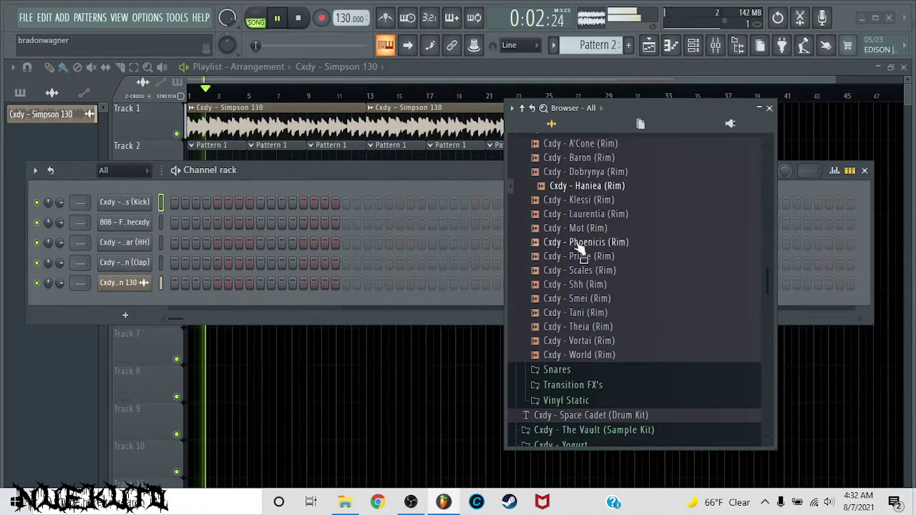
pyautogui.click(574, 201)
pyautogui.click(576, 214)
pyautogui.click(577, 227)
pyautogui.click(577, 242)
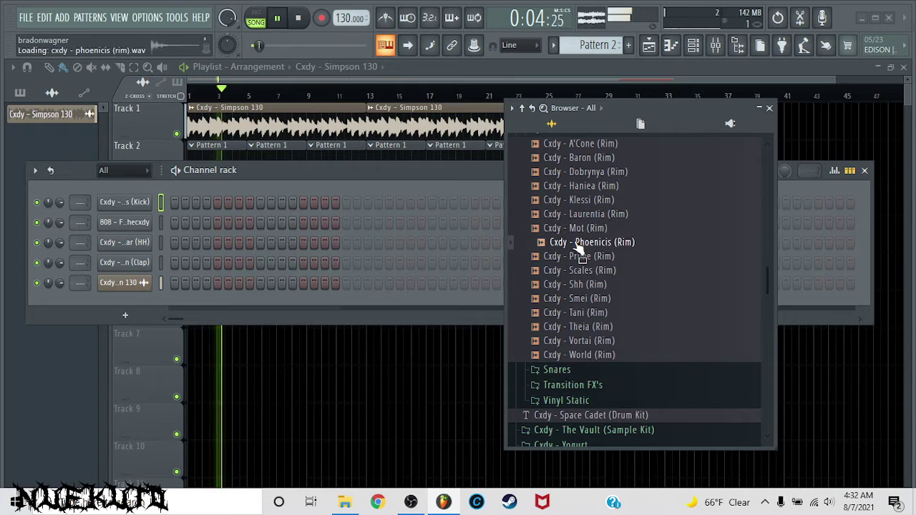
# - Audition the rims Prime, Scales, Shh, Smei, Tani and Vortai, and add Cxdy - Vortai (Rim) as a new channel below the clap
pyautogui.click(576, 256)
pyautogui.click(577, 270)
pyautogui.click(577, 284)
pyautogui.click(577, 298)
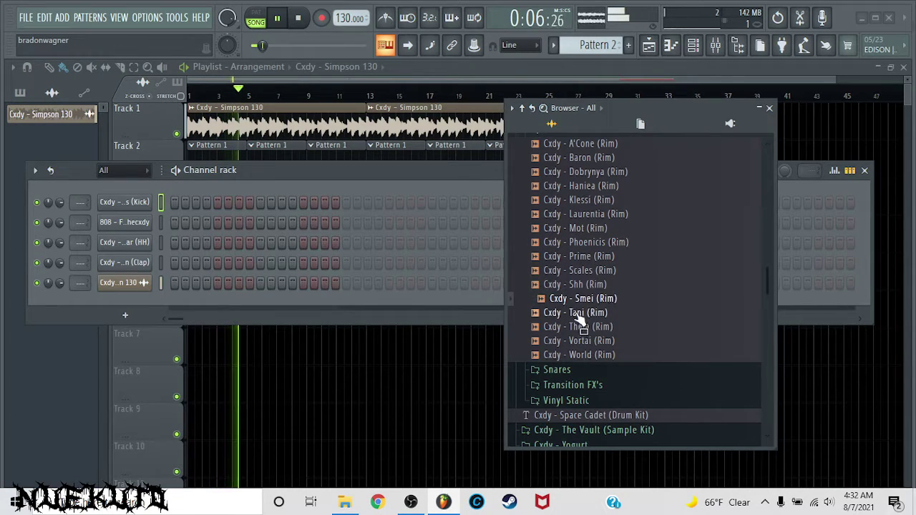
pyautogui.click(578, 312)
pyautogui.click(581, 341)
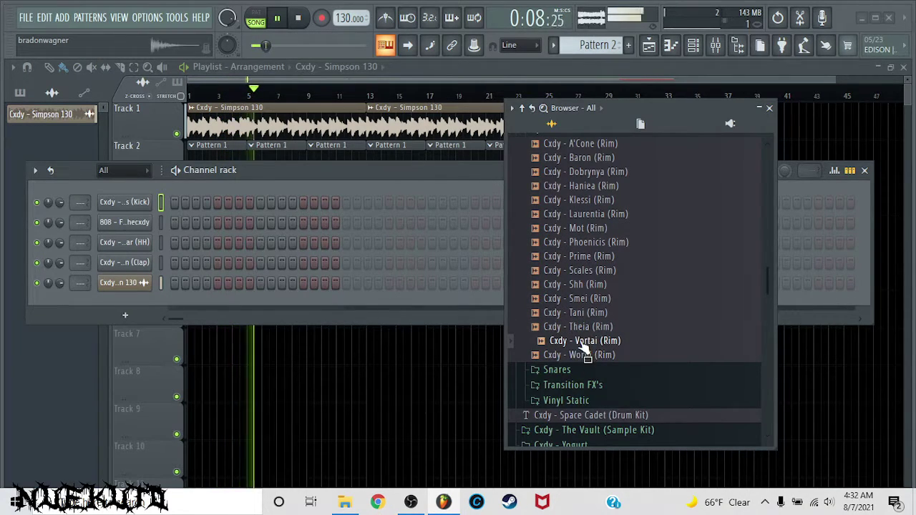
pyautogui.moveTo(587, 351); pyautogui.dragTo(120, 283)
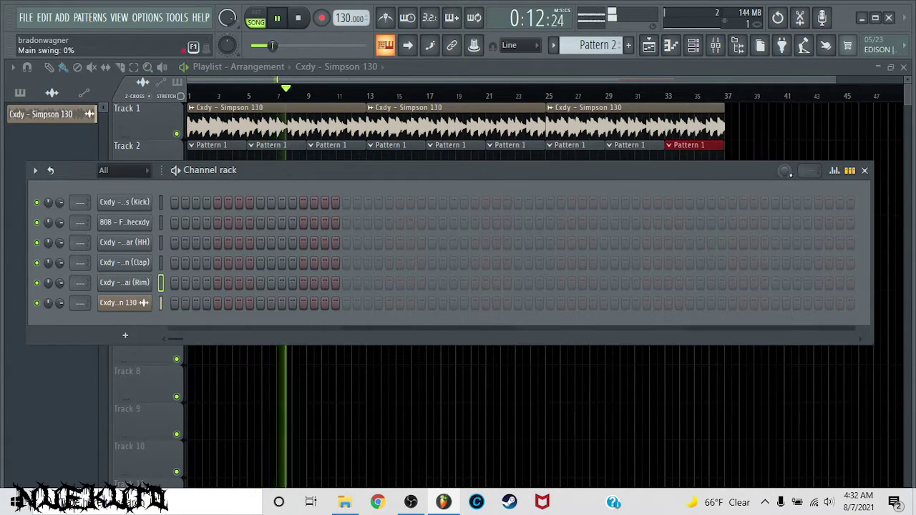
# - Set the channel rack length to 4 bars (64 steps)
pyautogui.click(812, 170)
pyautogui.click(835, 234)
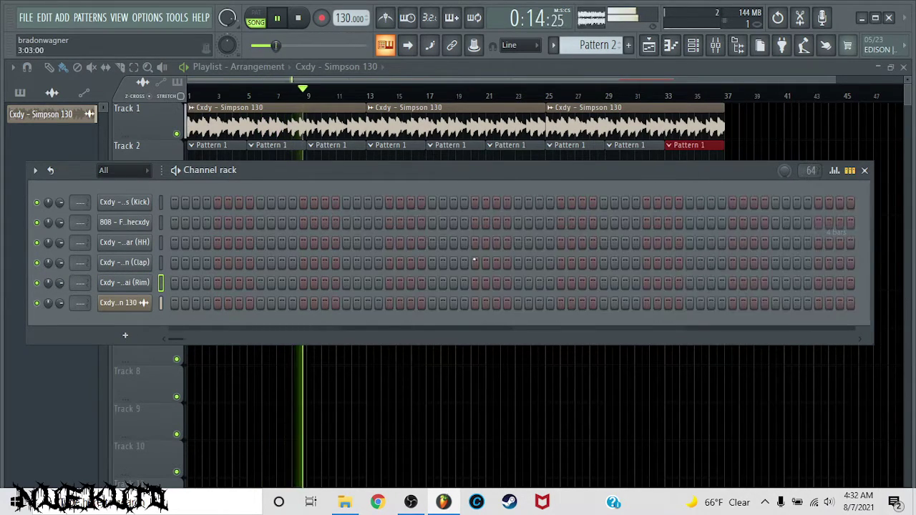
# - Fill the Star hi-hat channel every 2 steps in Pattern 2, place a clap on step 9 and play the arrangement
pyautogui.rightClick(143, 247)
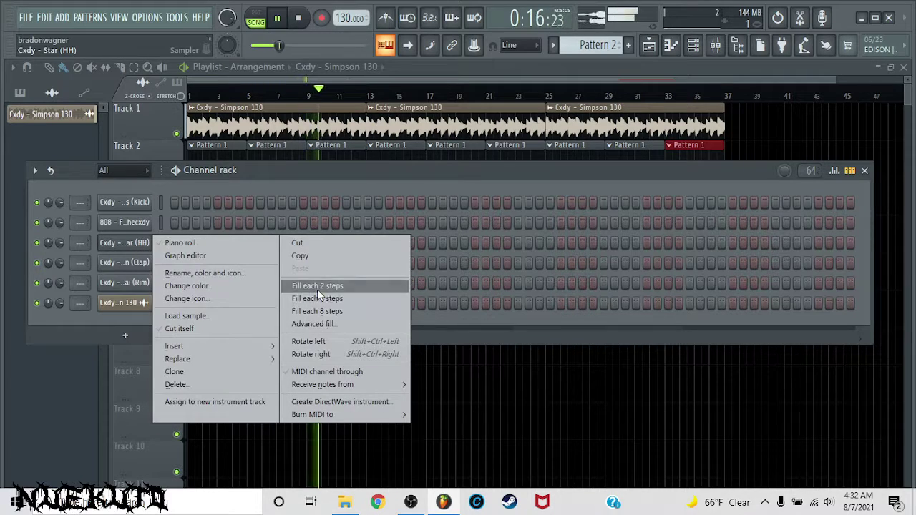
pyautogui.click(317, 286)
pyautogui.press('space')
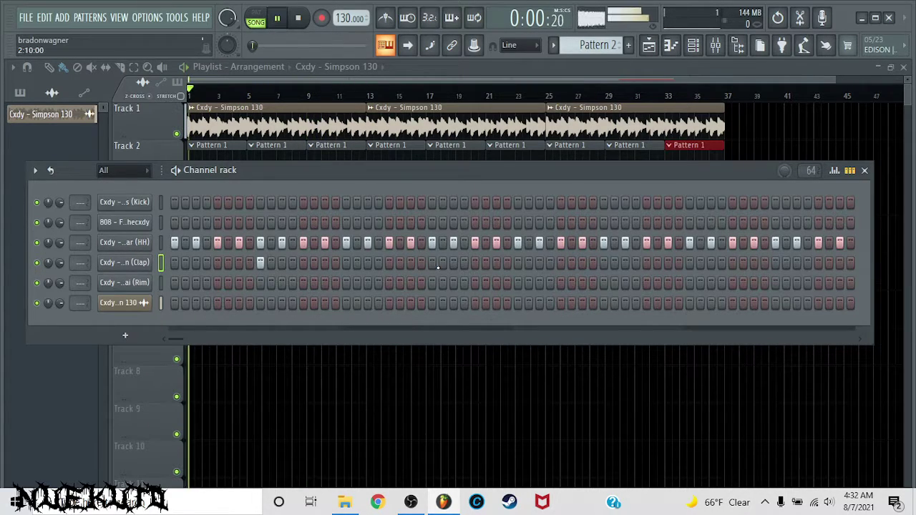
pyautogui.press('space')
# - Move the channel rack lower, select Pattern 1 from its playlist clip and delete Pattern 2
pyautogui.moveTo(266, 170); pyautogui.dragTo(273, 265)
pyautogui.click(245, 164)
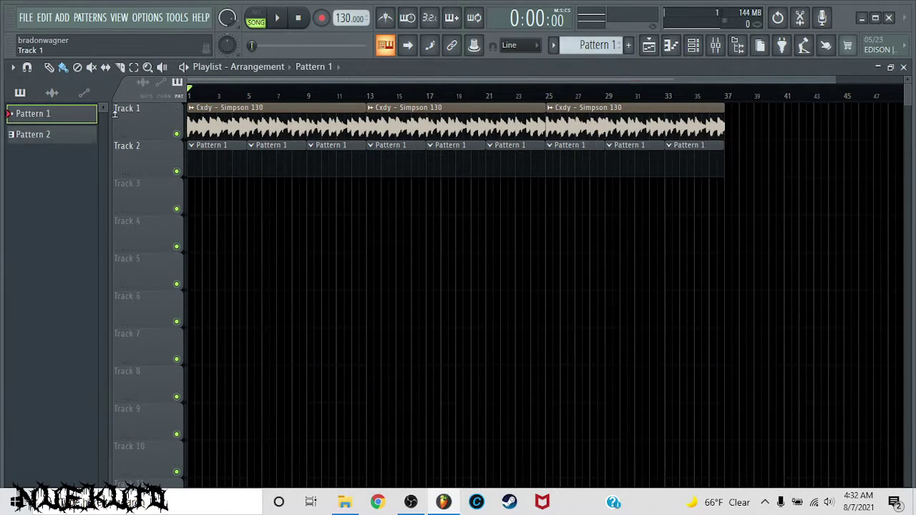
pyautogui.rightClick(72, 135)
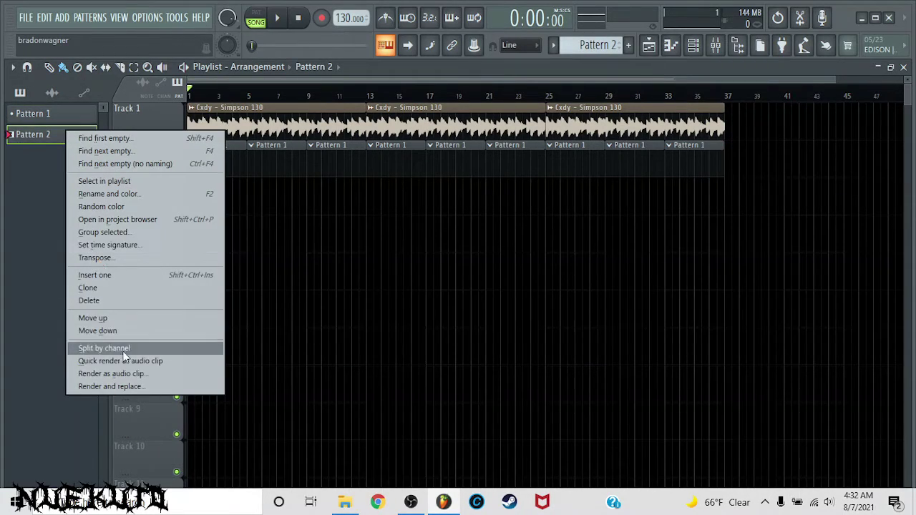
pyautogui.click(119, 301)
pyautogui.click(523, 287)
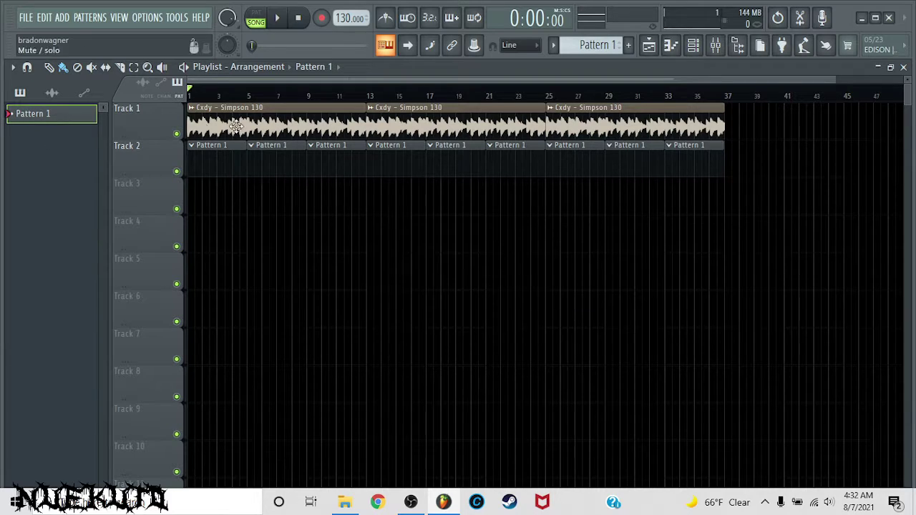
# - In Pattern 1, fill the Star hi-hat channel every 2 steps and place claps on steps 9, 25, 41 and 57 during playback
pyautogui.click(693, 45)
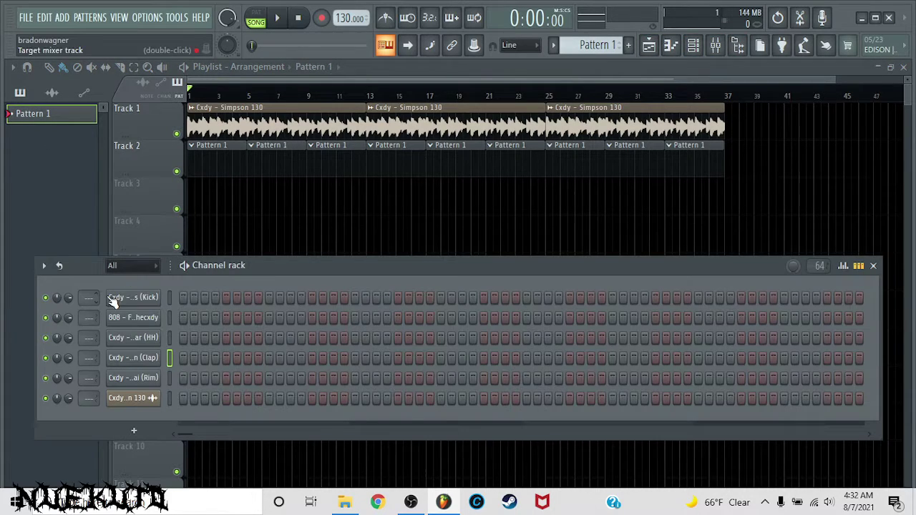
pyautogui.rightClick(152, 342)
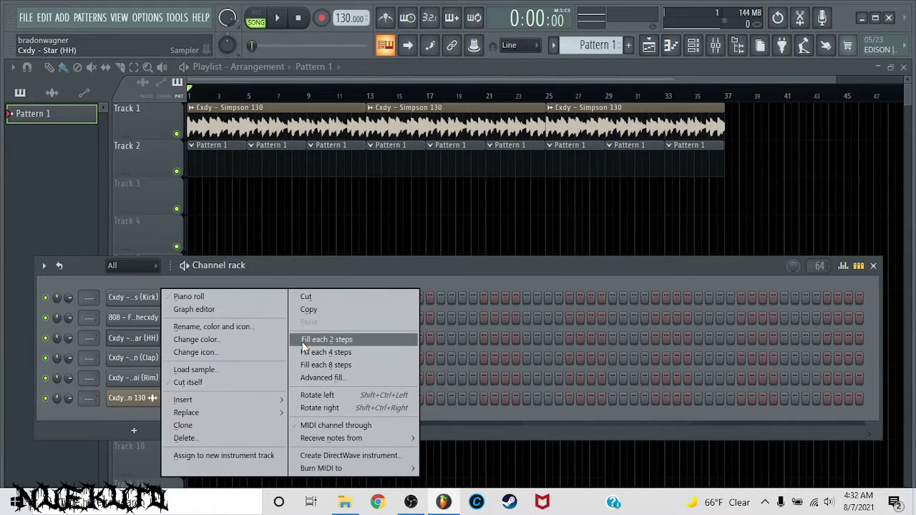
pyautogui.click(271, 339)
pyautogui.press('space')
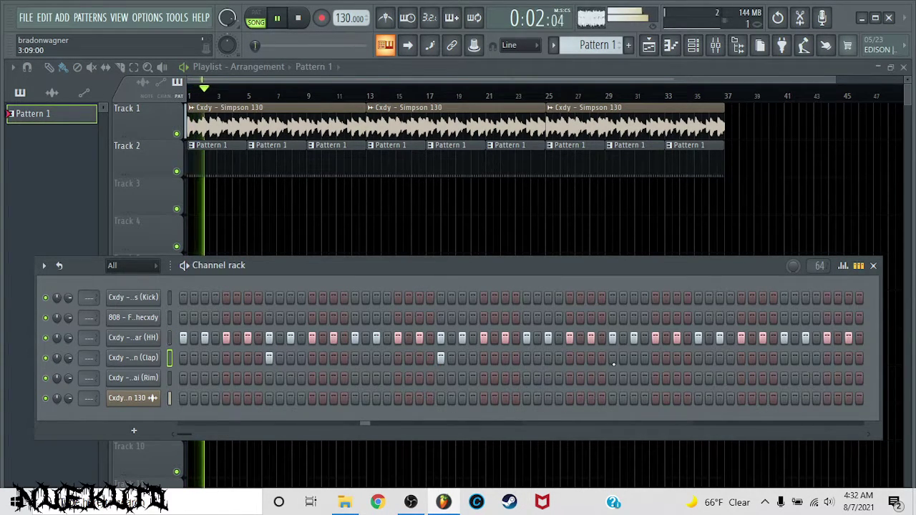
pyautogui.click(784, 358)
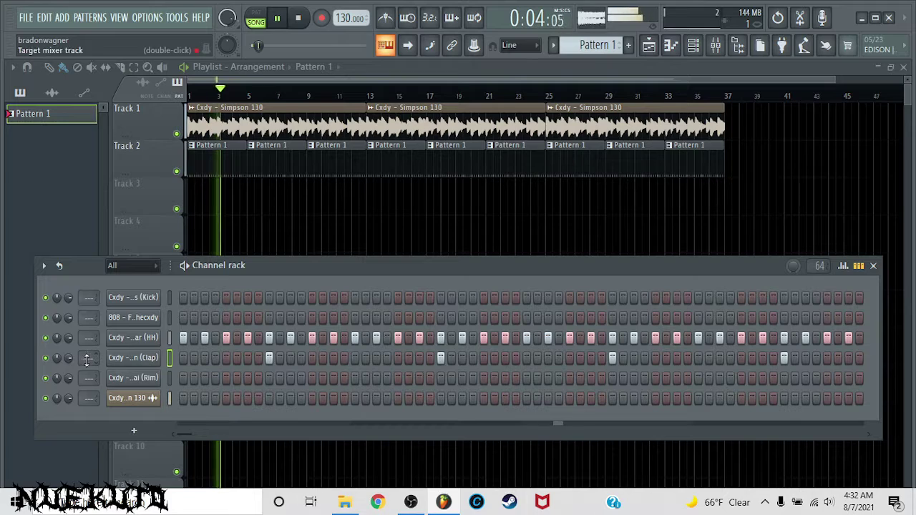
# - During playback, add Star hi-hat hits on steps 24, 52, 54 and 56 and remove the hit on step 7
pyautogui.press('space')
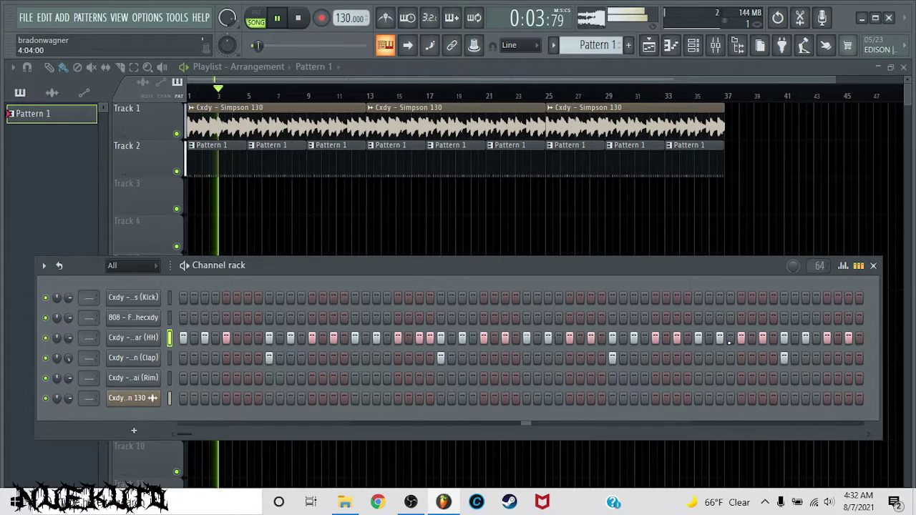
pyautogui.click(753, 340)
pyautogui.click(762, 340)
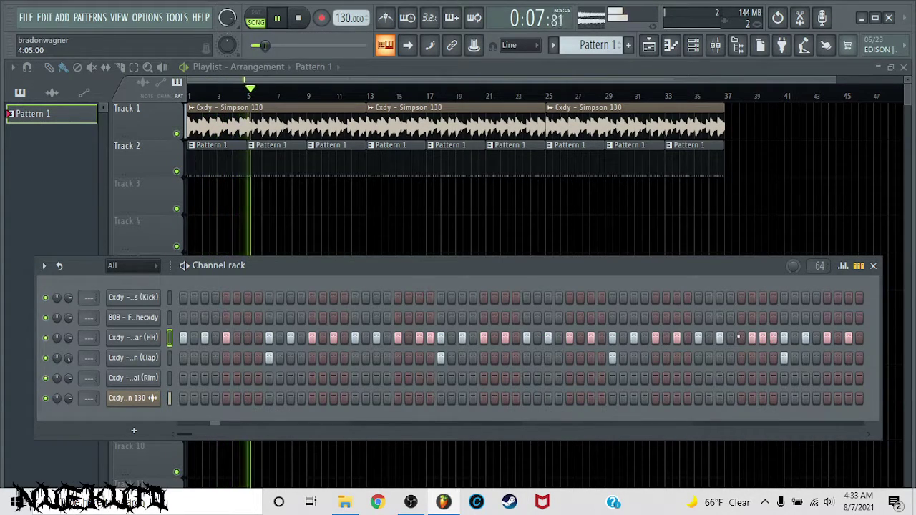
pyautogui.press('space')
pyautogui.click(741, 338)
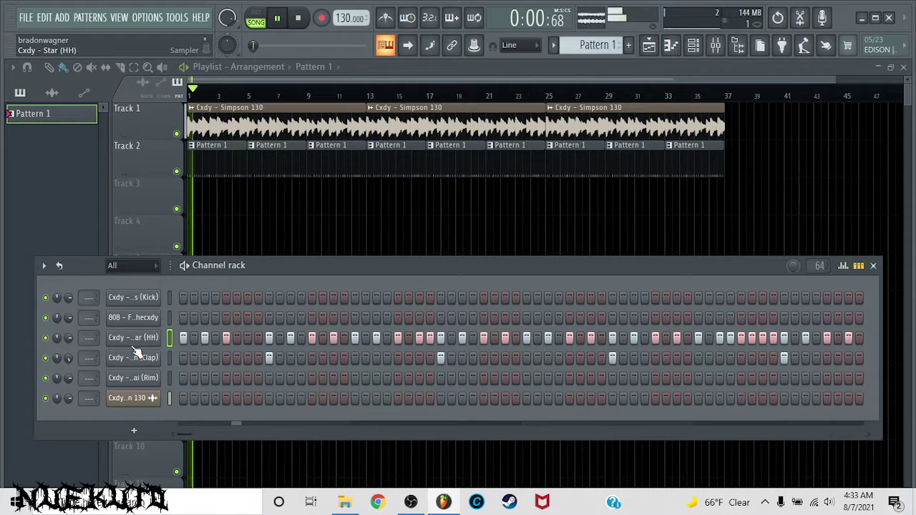
# - In the Star hi-hat's piano roll, ramp the velocities of the six fast hits on steps 51 to 56 upward
pyautogui.rightClick(134, 341)
pyautogui.click(184, 297)
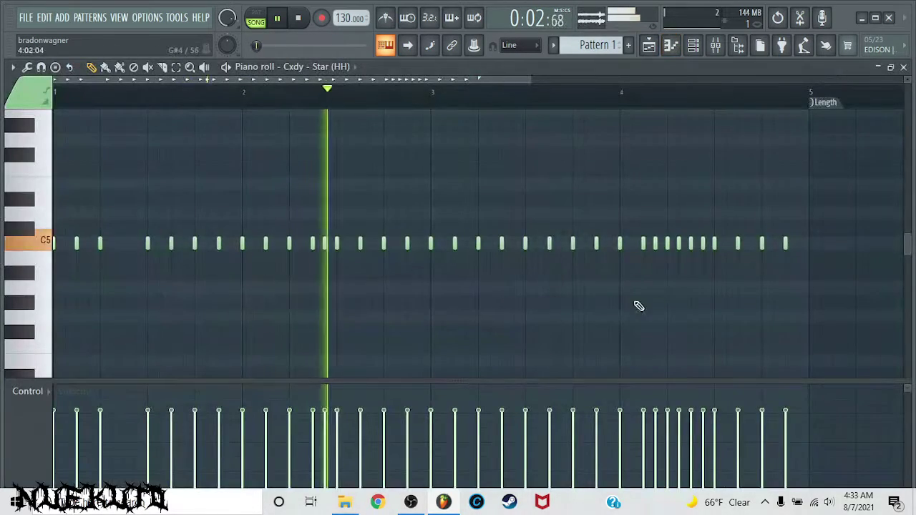
pyautogui.moveTo(639, 254); pyautogui.dragTo(699, 260)
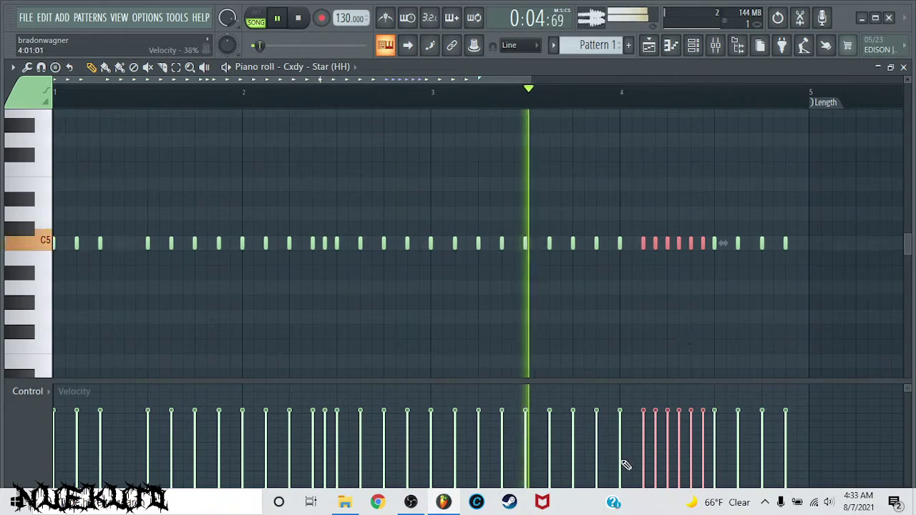
pyautogui.moveTo(624, 464)
pyautogui.mouseDown()
pyautogui.moveTo(712, 435)
pyautogui.moveTo(726, 403)
pyautogui.mouseUp()
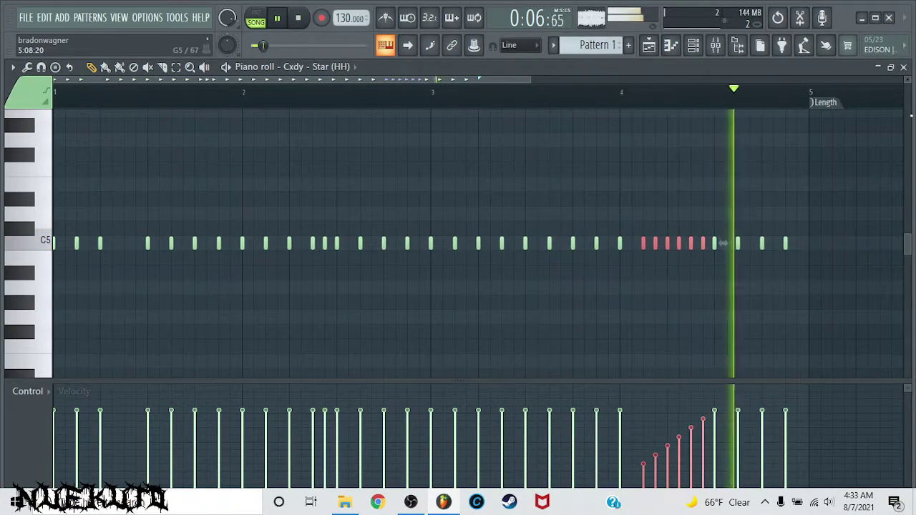
pyautogui.click(903, 68)
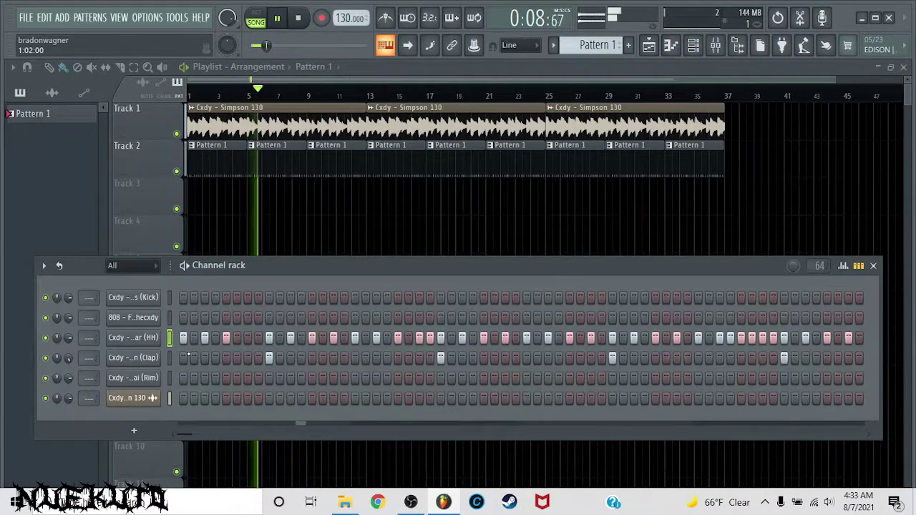
# - Enable the volume envelope of the 808 - Fiona channel with maximum hold, no decay and 0% sustain
pyautogui.click(133, 319)
pyautogui.click(316, 369)
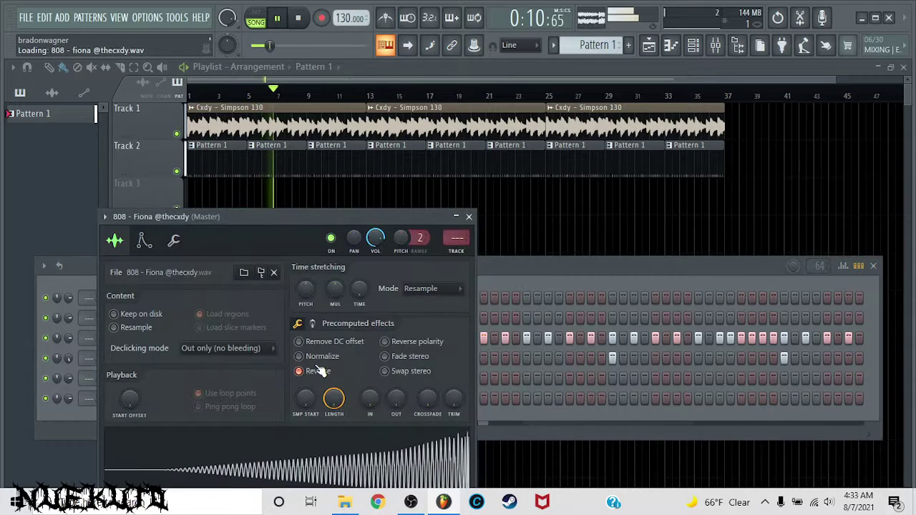
pyautogui.click(316, 369)
pyautogui.click(144, 241)
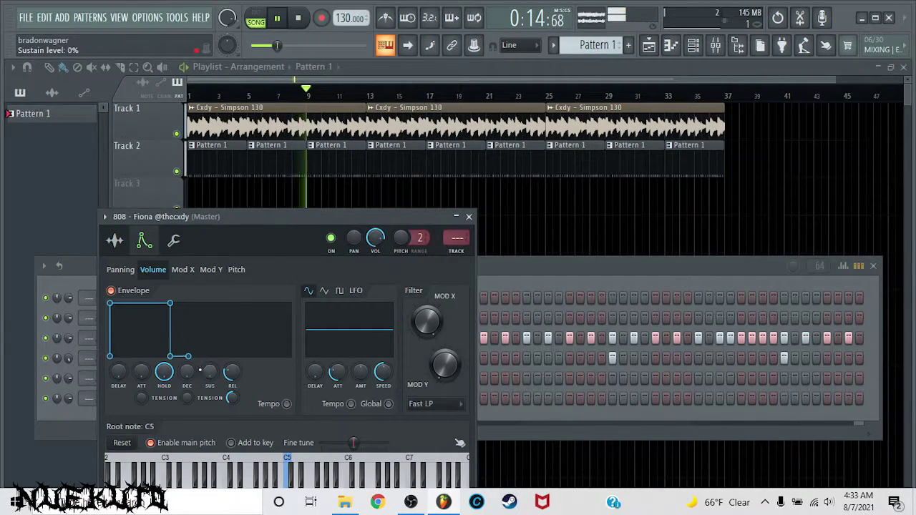
pyautogui.click(469, 217)
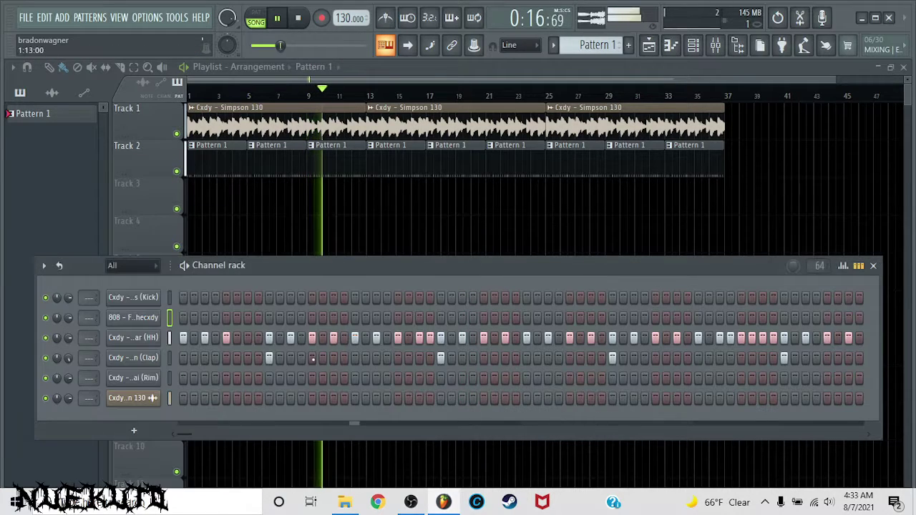
# - Place Vortai rim hits on steps 15, 19, 47 and 51 and normalize the rim sample
pyautogui.press('space')
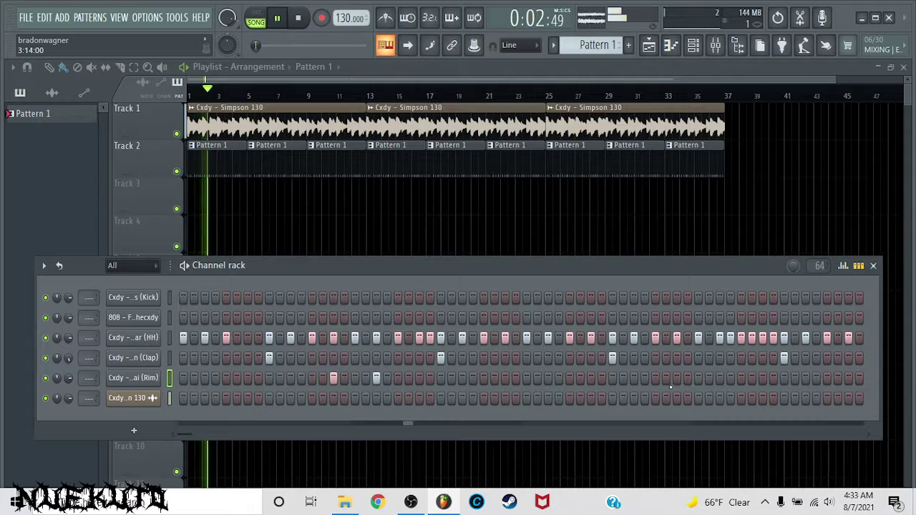
pyautogui.click(136, 377)
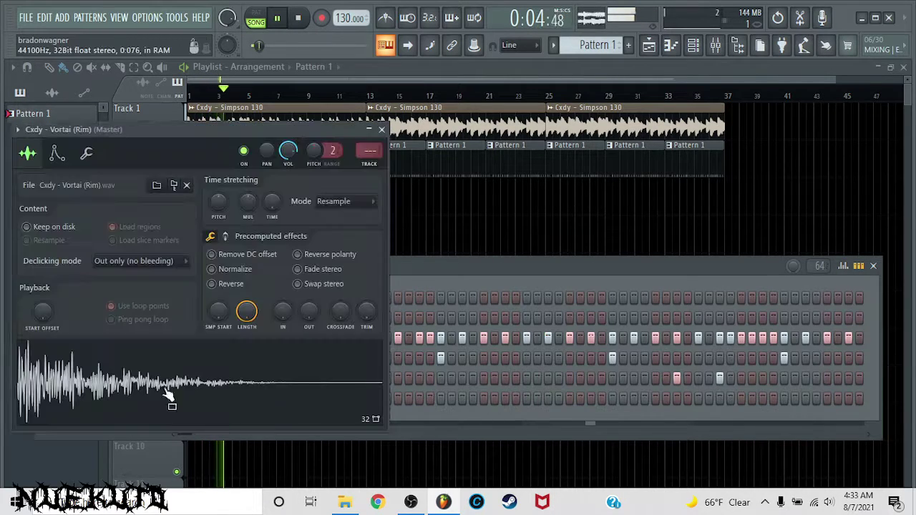
pyautogui.click(231, 272)
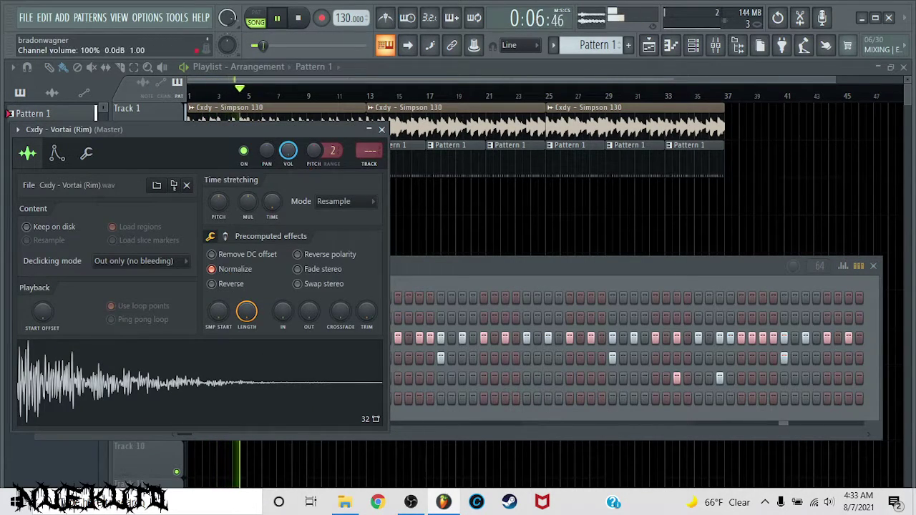
pyautogui.click(381, 130)
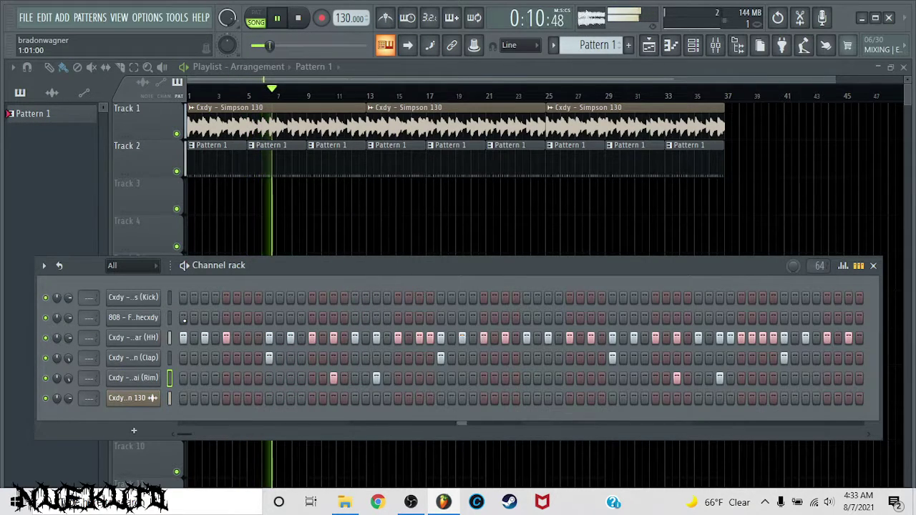
# - Save the project and place Aegis kicks on steps 1, 13, 23, 29, 37, 43, 49, 59, 61 and 63
pyautogui.press('space')
pyautogui.hotkey('ctrl', 's')
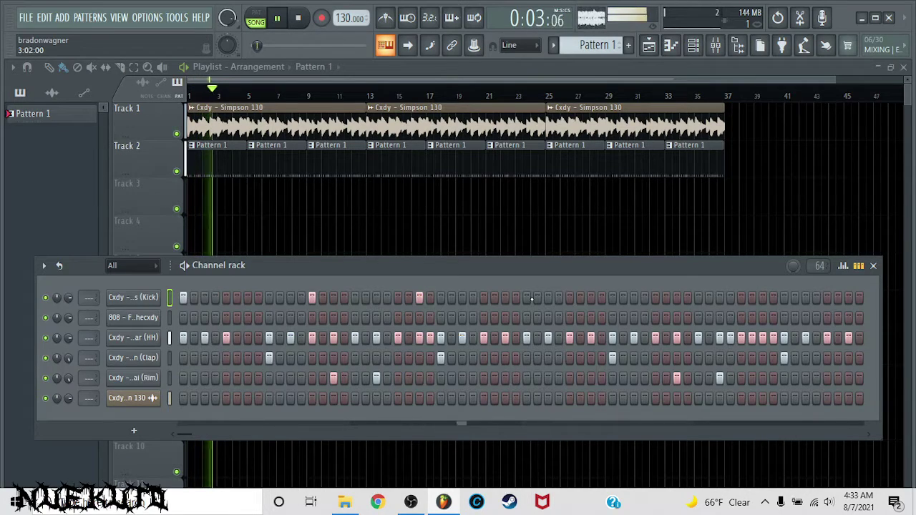
pyautogui.press('space')
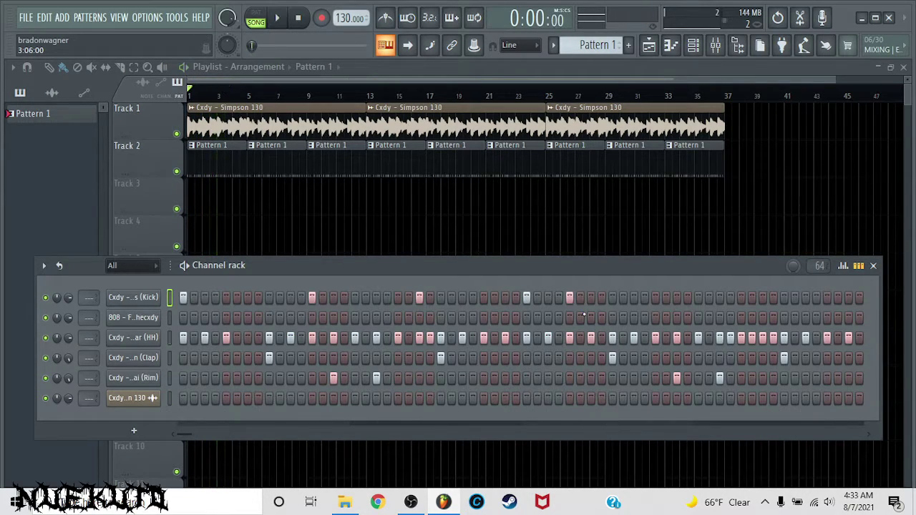
pyautogui.click(634, 298)
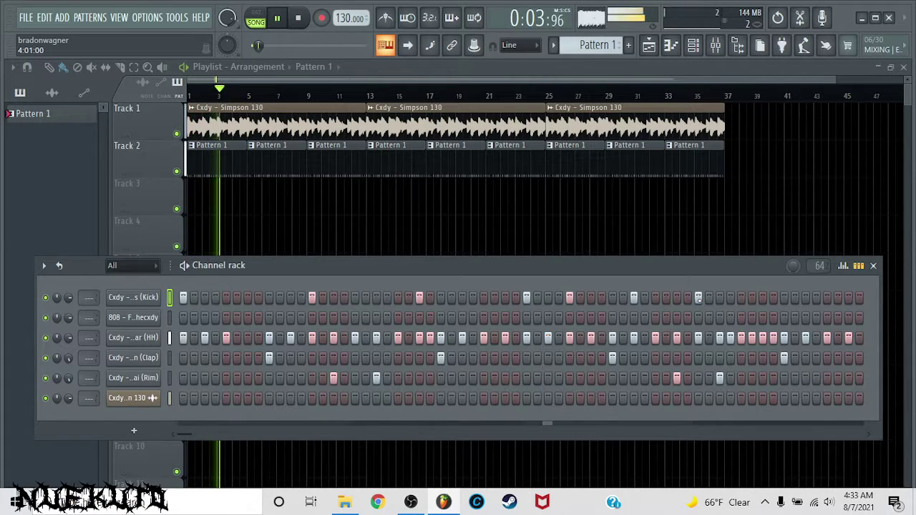
pyautogui.press('space')
pyautogui.click(571, 299)
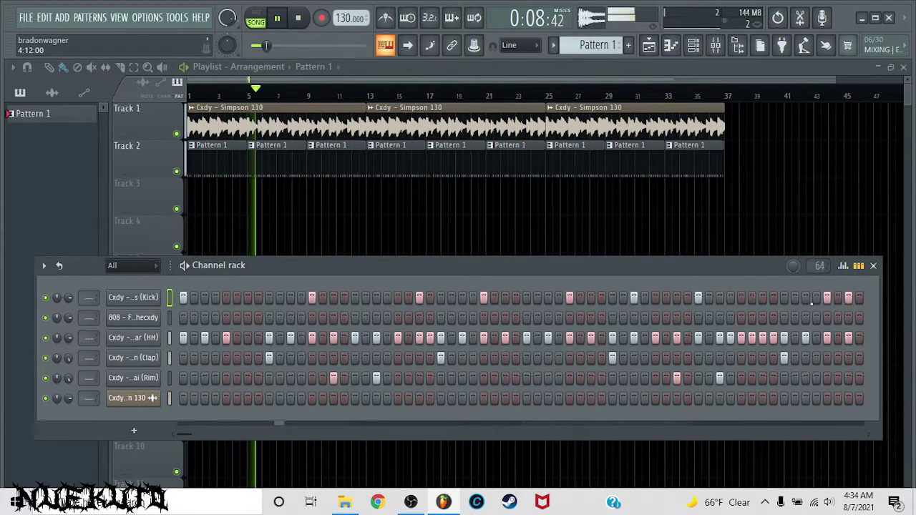
# - Copy the Aegis kick channel's steps and paste them into the 808 - Fiona channel
pyautogui.rightClick(152, 295)
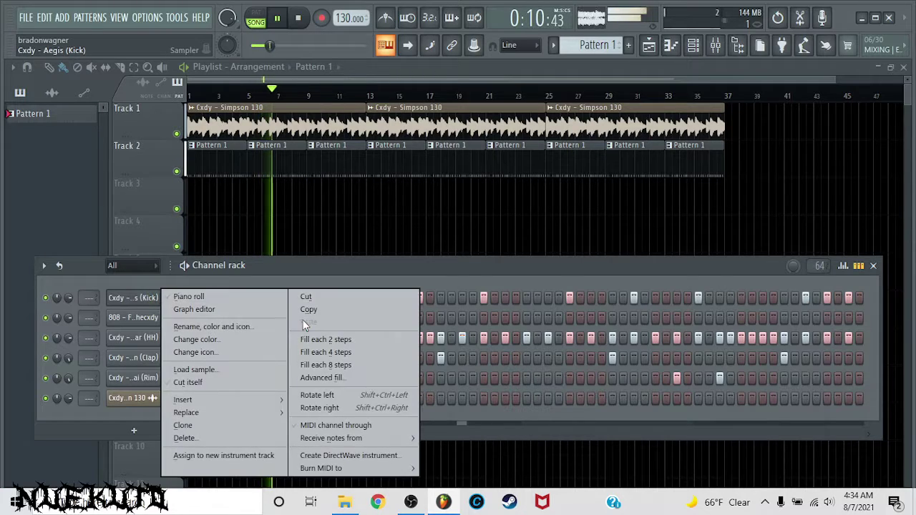
pyautogui.click(309, 309)
pyautogui.rightClick(149, 318)
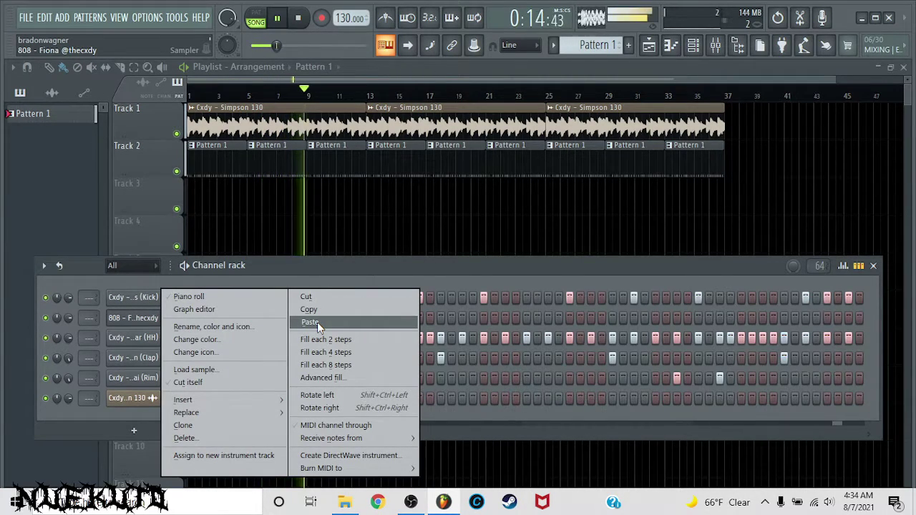
pyautogui.click(317, 322)
# - In the 808's piano roll, extend every note until the next one starts and the last note to the start of bar 5
pyautogui.rightClick(145, 318)
pyautogui.click(194, 297)
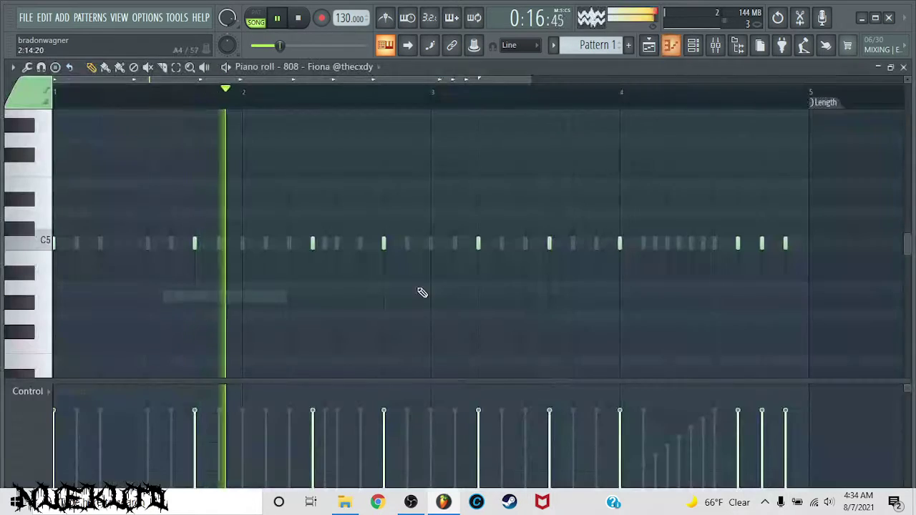
pyautogui.press('space')
pyautogui.moveTo(820, 208); pyautogui.dragTo(4, 286)
pyautogui.hotkey('ctrl', 'l')
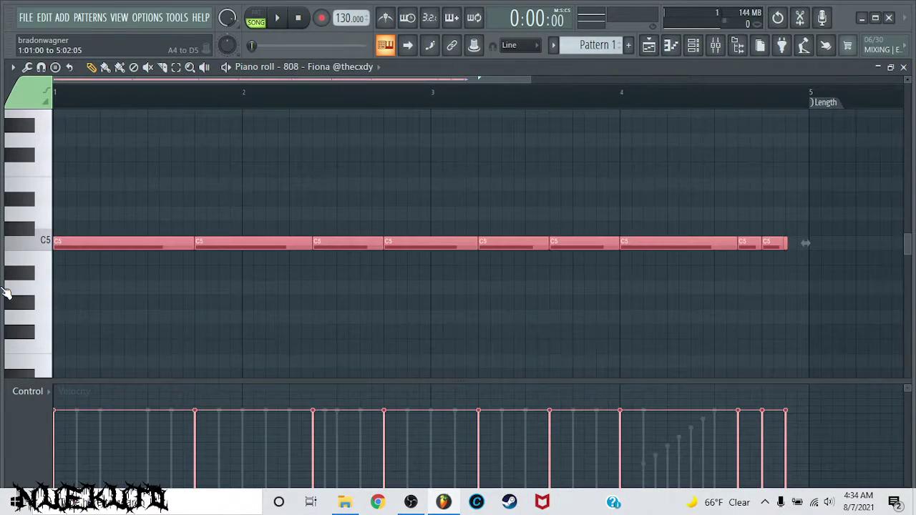
pyautogui.hotkey('ctrl', 'd')
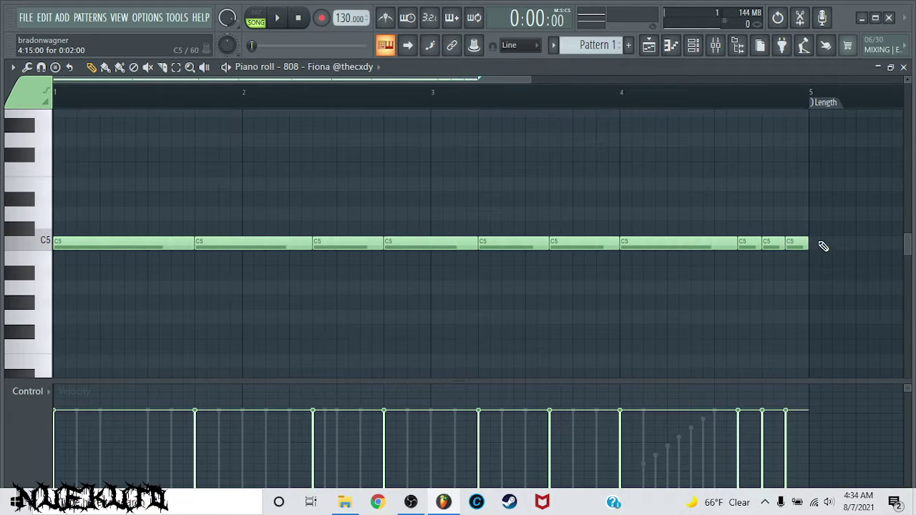
pyautogui.click(904, 69)
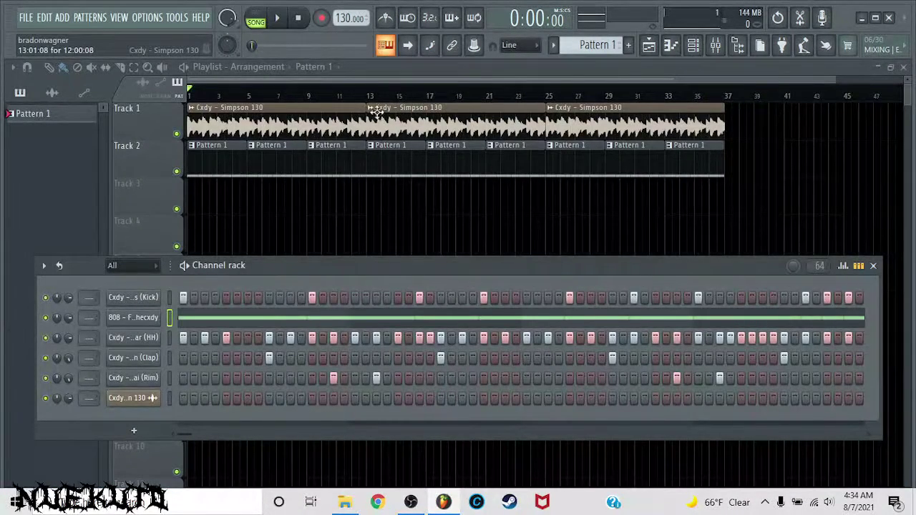
# - Raise the first 808 note to D#5 in the piano roll and play the arrangement
pyautogui.click(205, 320)
pyautogui.moveTo(91, 241); pyautogui.dragTo(123, 198)
pyautogui.press('space')
pyautogui.scroll(-2, 201, 98)
pyautogui.press('space')
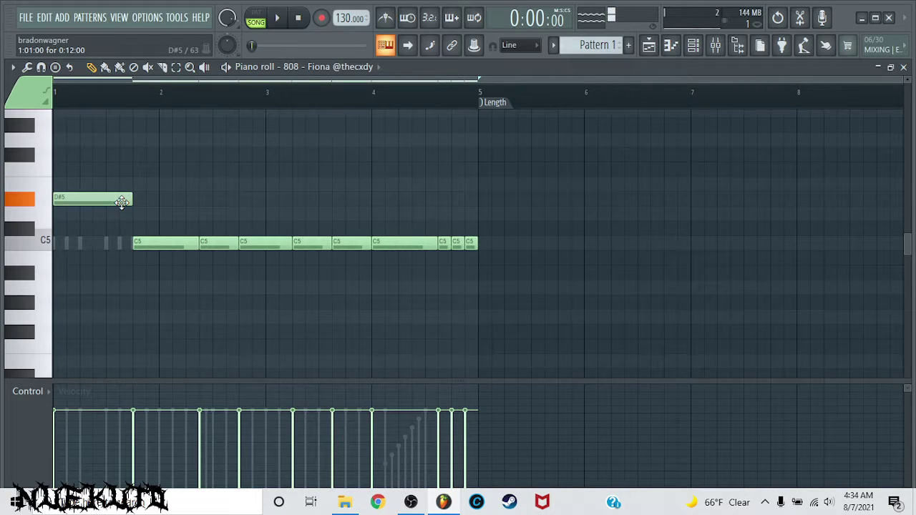
pyautogui.press('space')
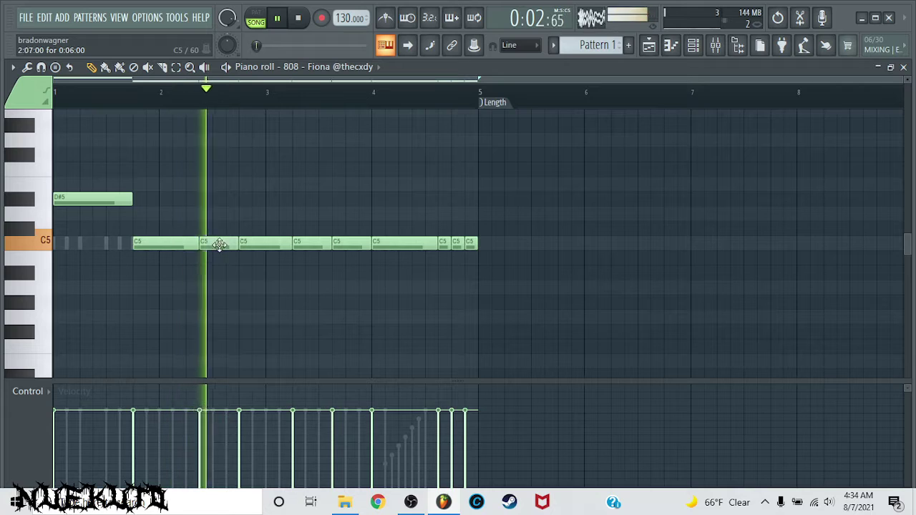
# - Move the fifth 808 note to E5, the last three notes to C6 and the third note to H4 during playback
pyautogui.moveTo(300, 241); pyautogui.dragTo(304, 170)
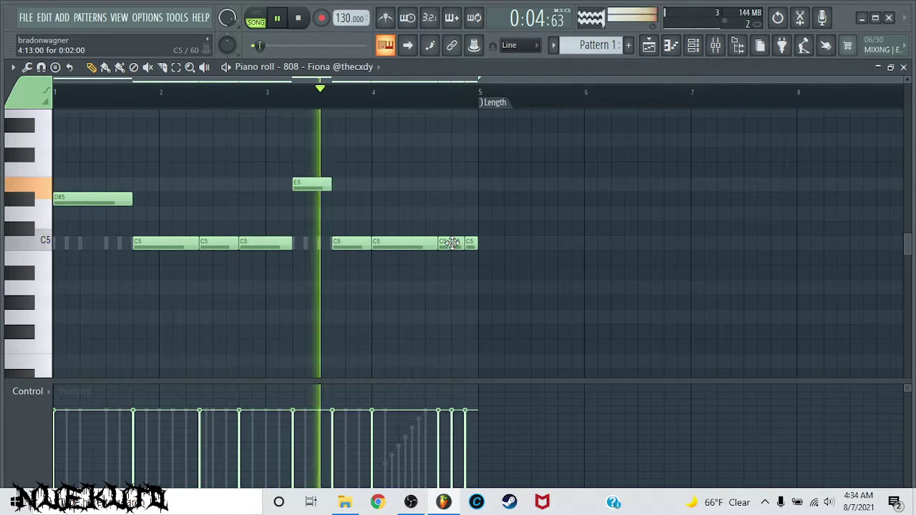
pyautogui.moveTo(456, 241)
pyautogui.mouseDown()
pyautogui.moveTo(455, 171)
pyautogui.moveTo(460, 250)
pyautogui.moveTo(472, 241)
pyautogui.moveTo(451, 162)
pyautogui.mouseUp()
pyautogui.press('space')
pyautogui.press('space')
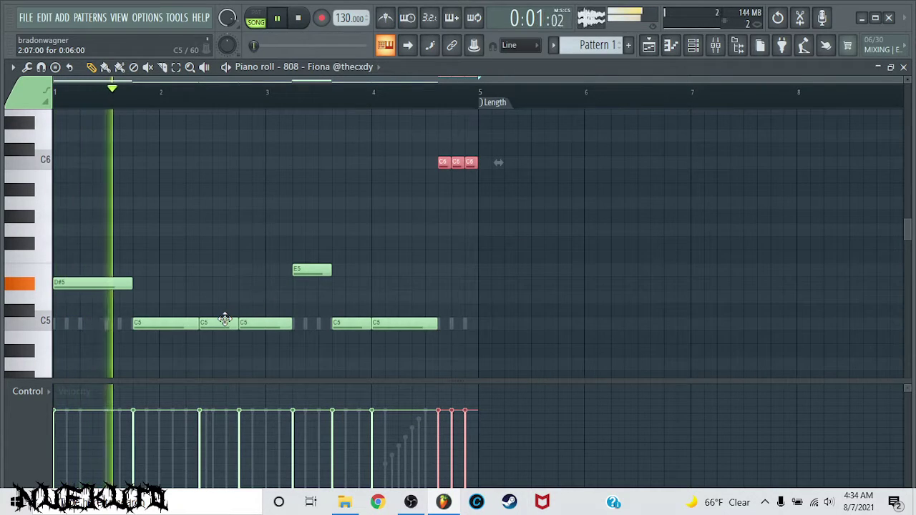
pyautogui.moveTo(223, 319); pyautogui.dragTo(209, 335)
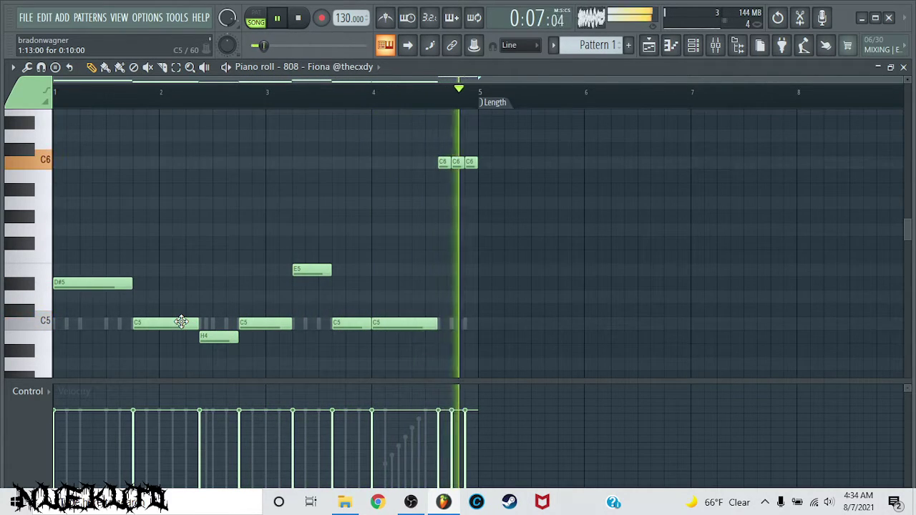
pyautogui.click(903, 67)
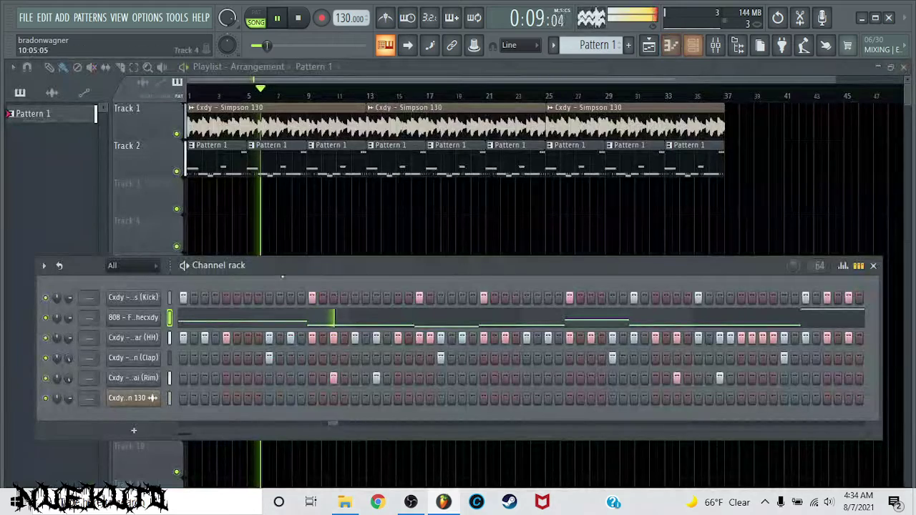
# - Route all channels to mixer tracks starting from Insert 1 and send the Aegis kick track to the 808 track
pyautogui.click(717, 46)
pyautogui.rightClick(147, 71)
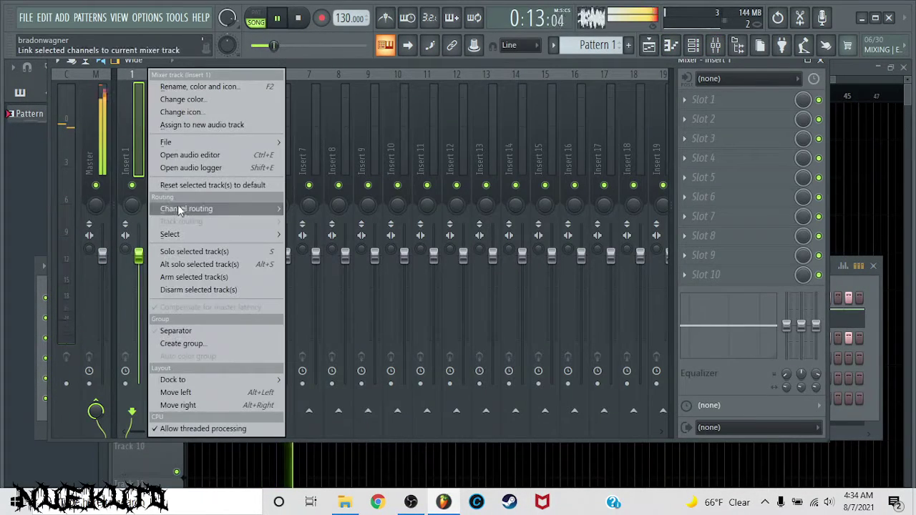
pyautogui.moveTo(179, 208)
pyautogui.click(343, 221)
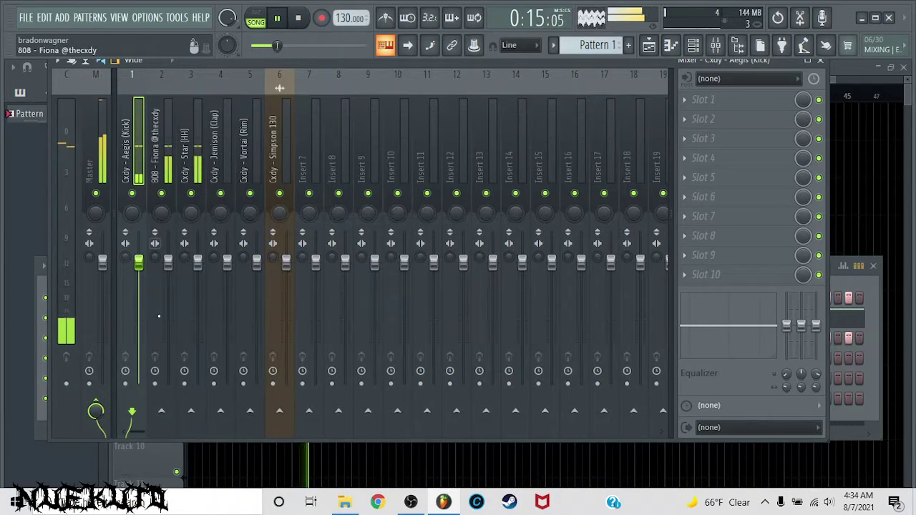
pyautogui.click(161, 410)
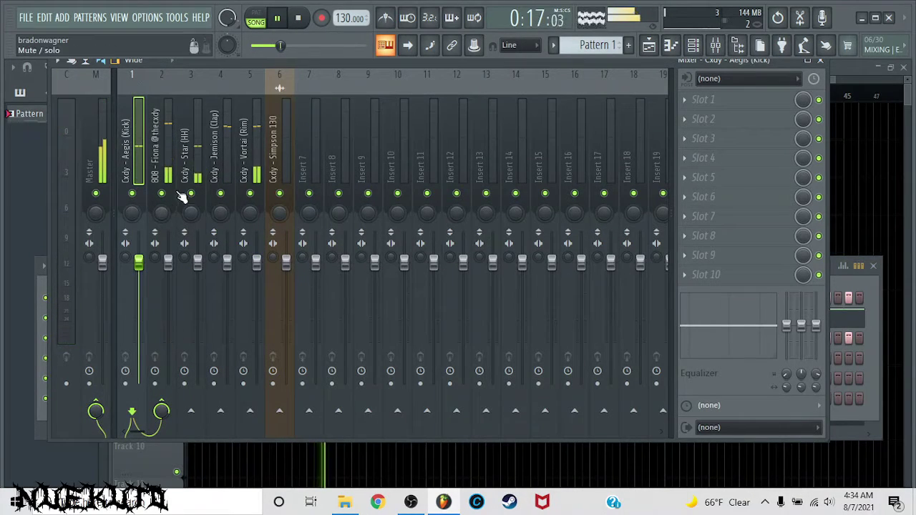
# - Lower the Star hi-hat mixer track to about 75% volume and turn the Aegis kick track down slightly
pyautogui.moveTo(197, 262); pyautogui.dragTo(197, 294)
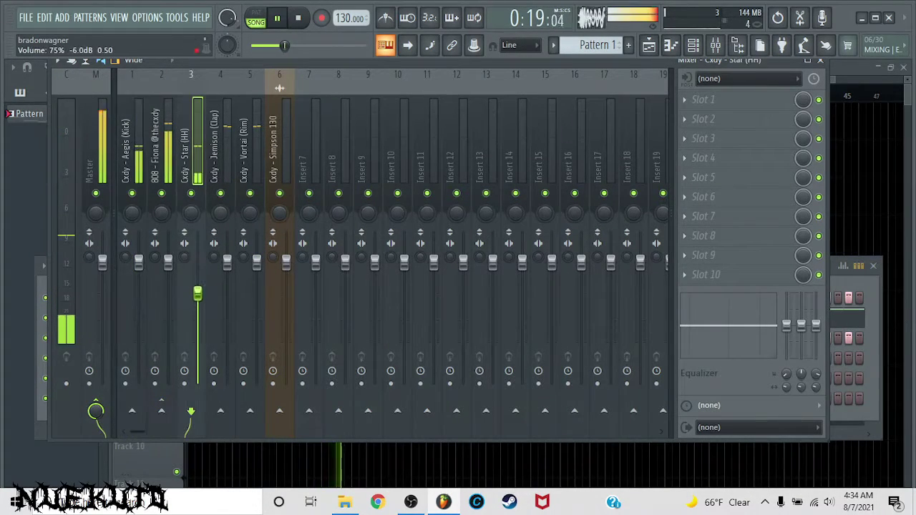
pyautogui.moveTo(146, 267); pyautogui.dragTo(146, 283)
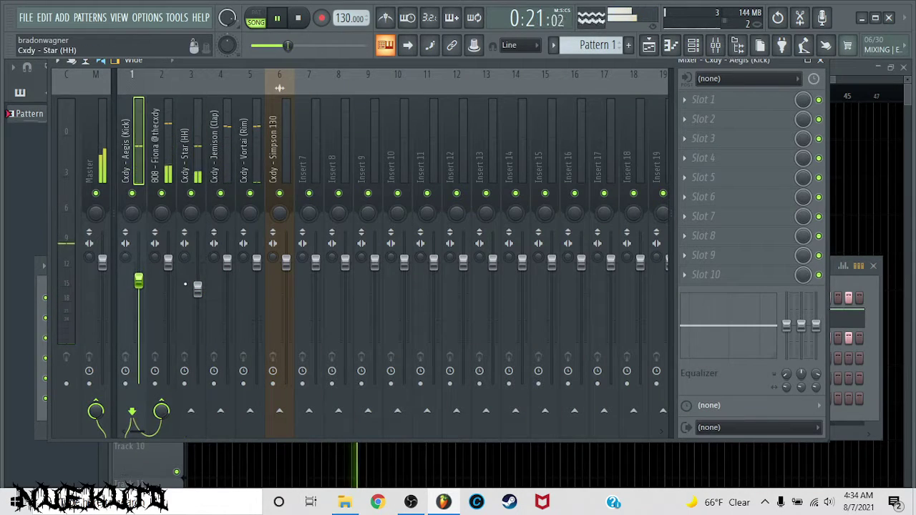
# - Add Fruity Reeverb 2 with the The Venue preset to the first effect slot of the Simpson 130 mixer track
pyautogui.click(276, 272)
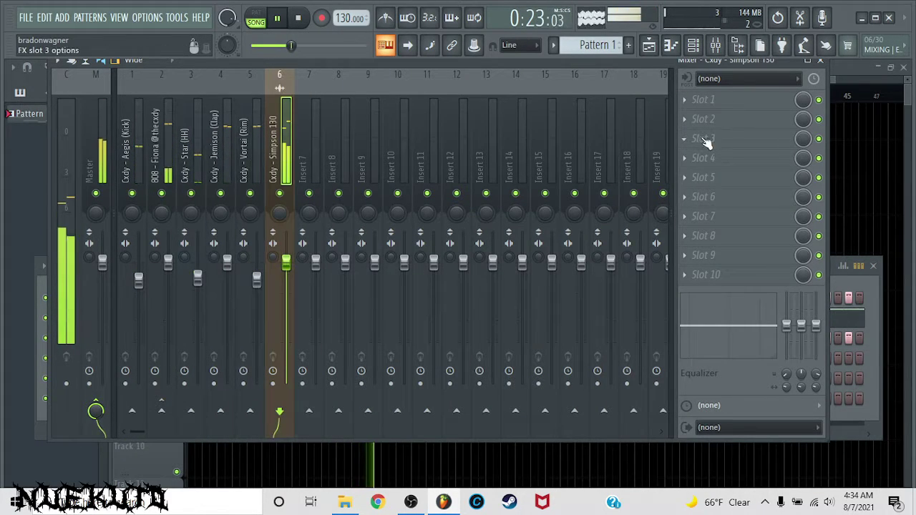
pyautogui.click(703, 99)
pyautogui.click(411, 204)
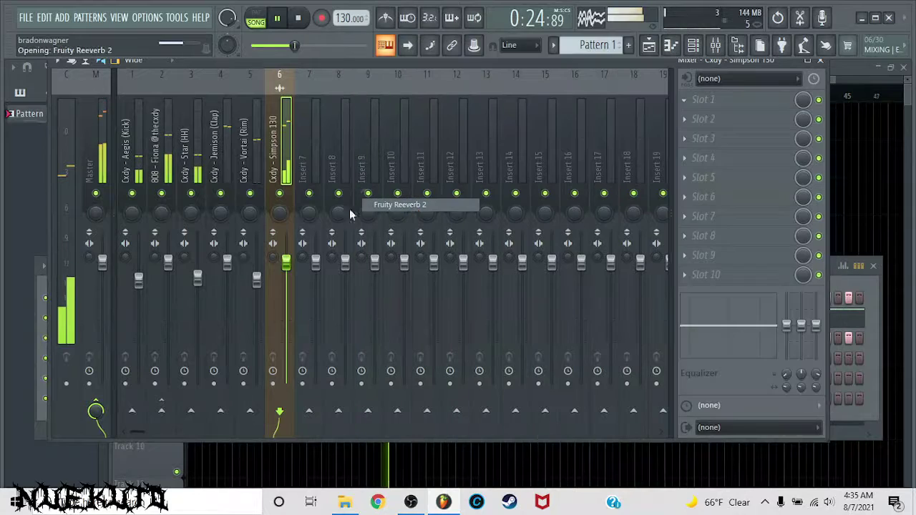
pyautogui.click(409, 235)
pyautogui.click(435, 327)
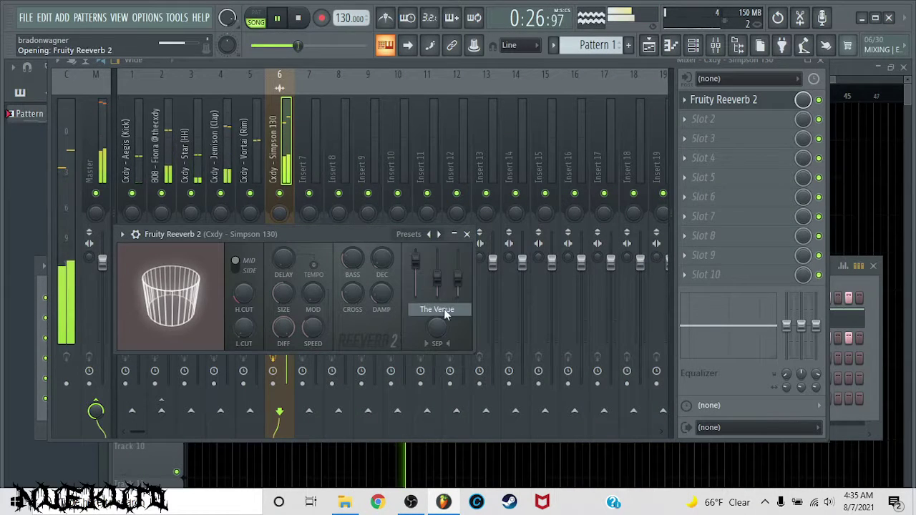
pyautogui.click(467, 233)
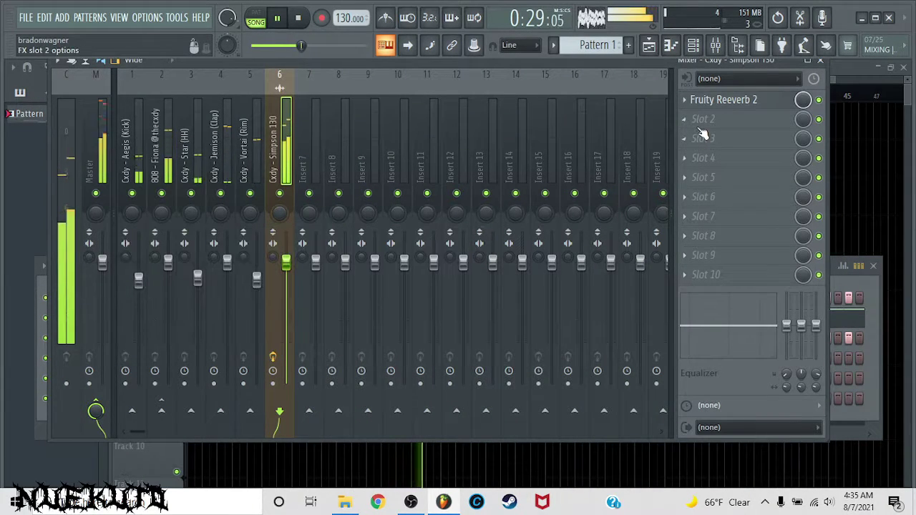
# - Add Fruity Parametric EQ 2 to the loop's second slot, cutting band 7 to -13.0 dB at 2725 Hz and band 1 to -12.5 dB at 83 Hz
pyautogui.click(702, 126)
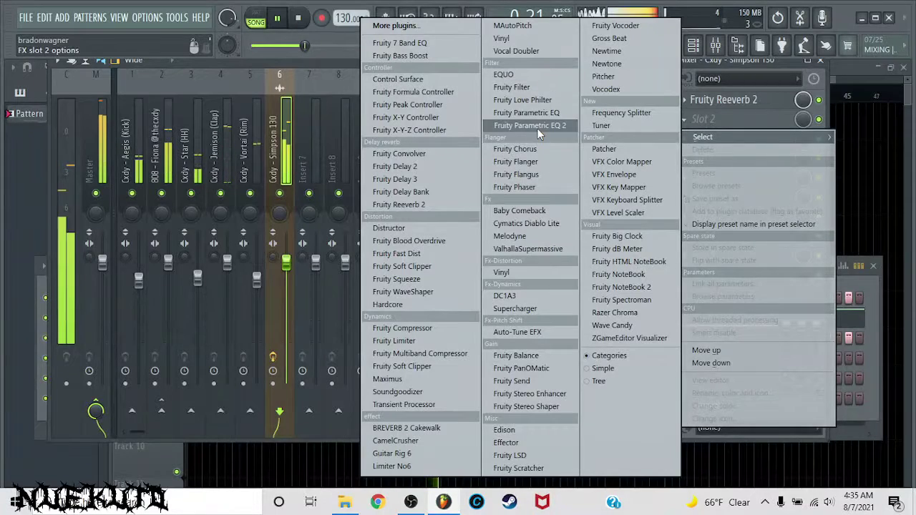
pyautogui.click(533, 126)
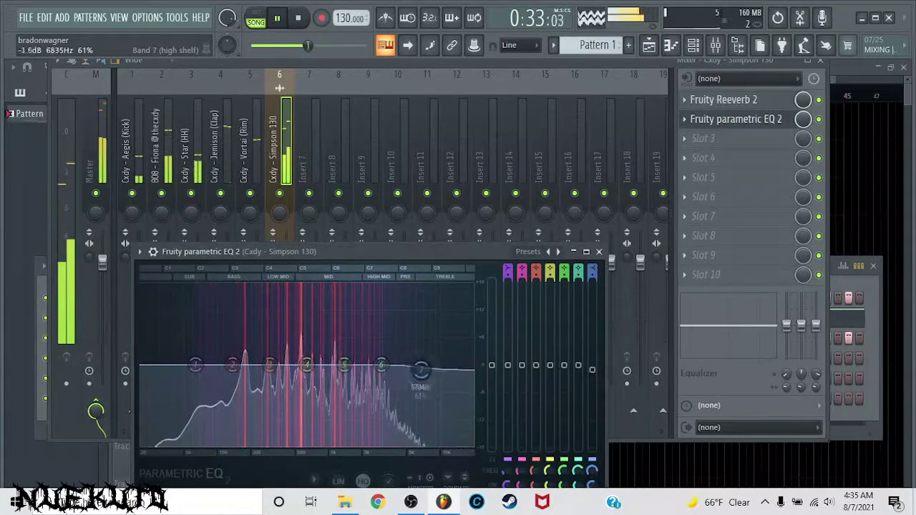
pyautogui.moveTo(421, 370); pyautogui.dragTo(377, 425)
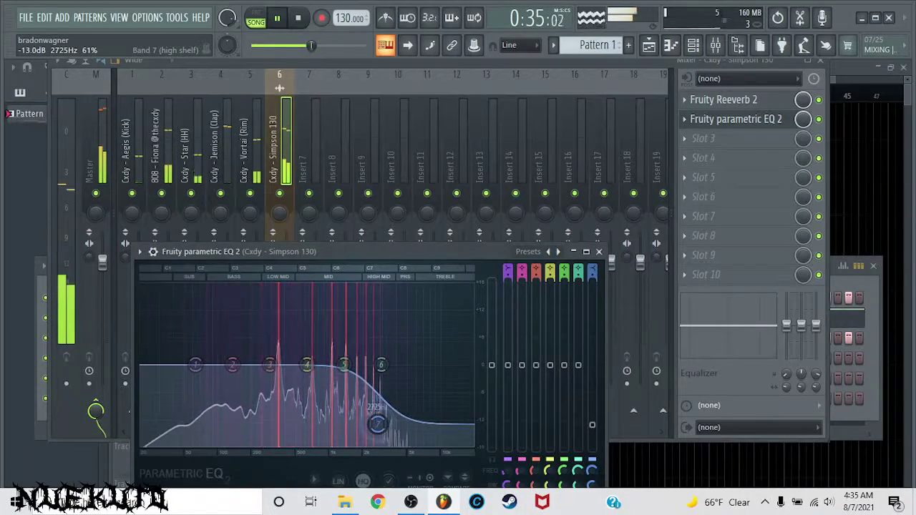
pyautogui.moveTo(195, 365); pyautogui.dragTo(207, 422)
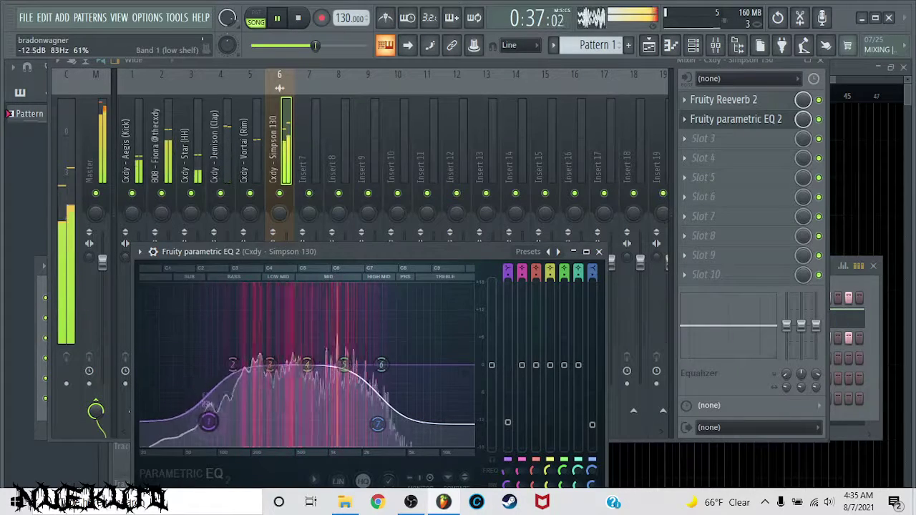
pyautogui.click(598, 251)
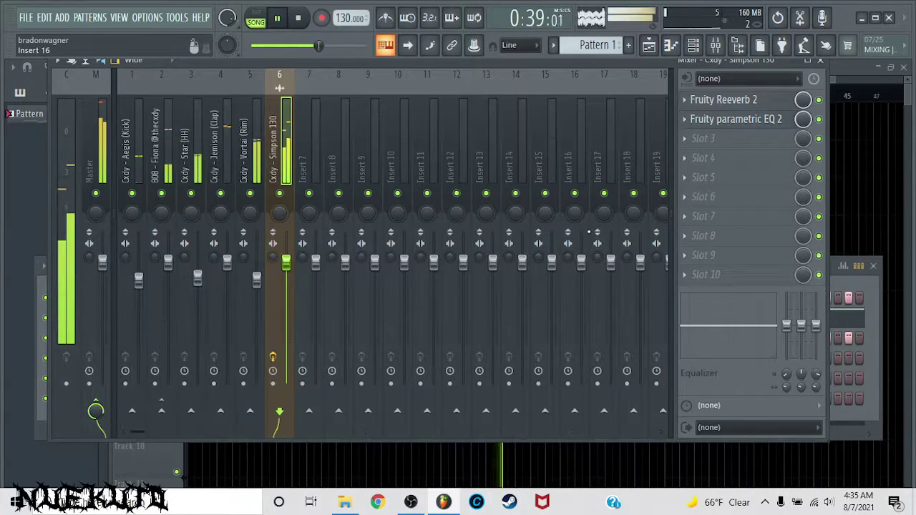
# - Split Pattern 1 by channel into separate patterns in the playlist and stop playback
pyautogui.press('F9')
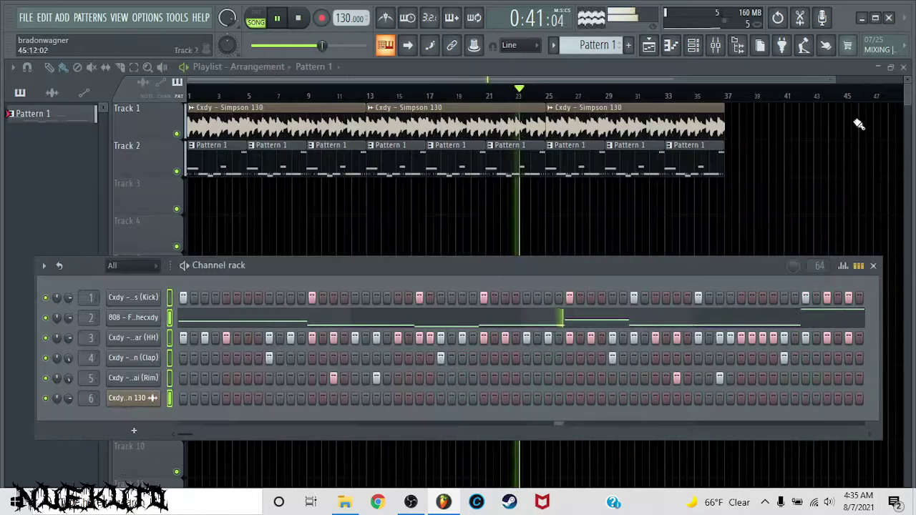
pyautogui.press('F6')
pyautogui.rightClick(50, 114)
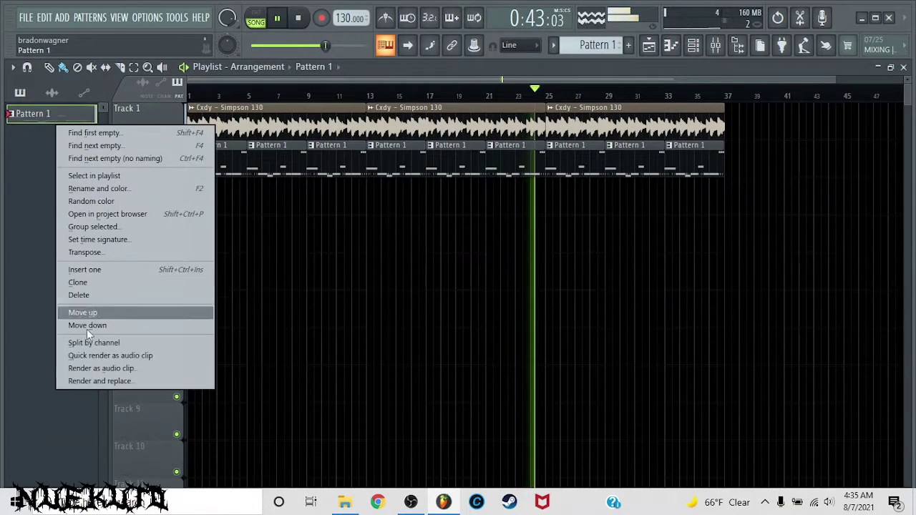
pyautogui.click(92, 343)
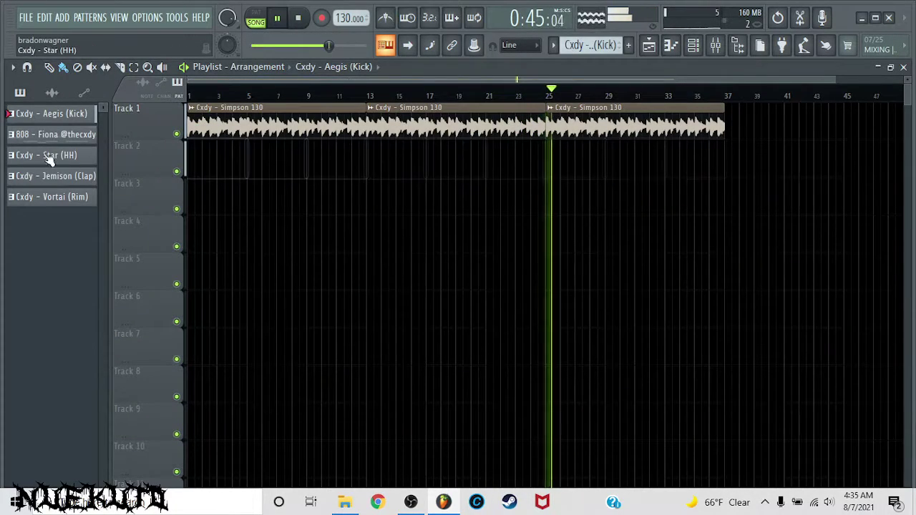
pyautogui.press('space')
# - Place the Aegis kick pattern on Track 2 at bar 13 and repeat it up to bar 37
pyautogui.moveTo(36, 114); pyautogui.dragTo(379, 184)
pyautogui.hotkey('ctrl', 'b')
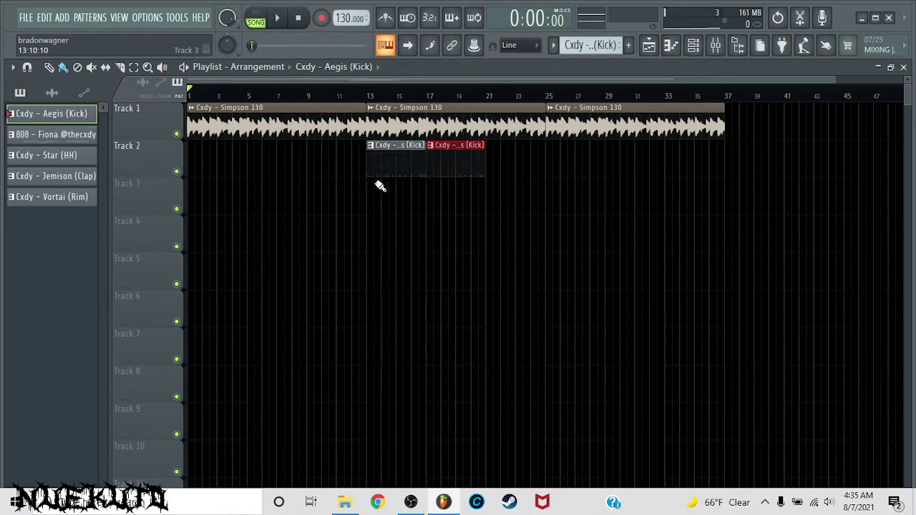
pyautogui.hotkey('ctrl', 'b')
pyautogui.hotkey('ctrl', 'b')
pyautogui.hotkey('ctrl', 'b')
pyautogui.hotkey('ctrl', 'b')
# - Place the Fiona 808 pattern on Track 3 at bar 17 and repeat it up to bar 37
pyautogui.moveTo(61, 138); pyautogui.dragTo(422, 209)
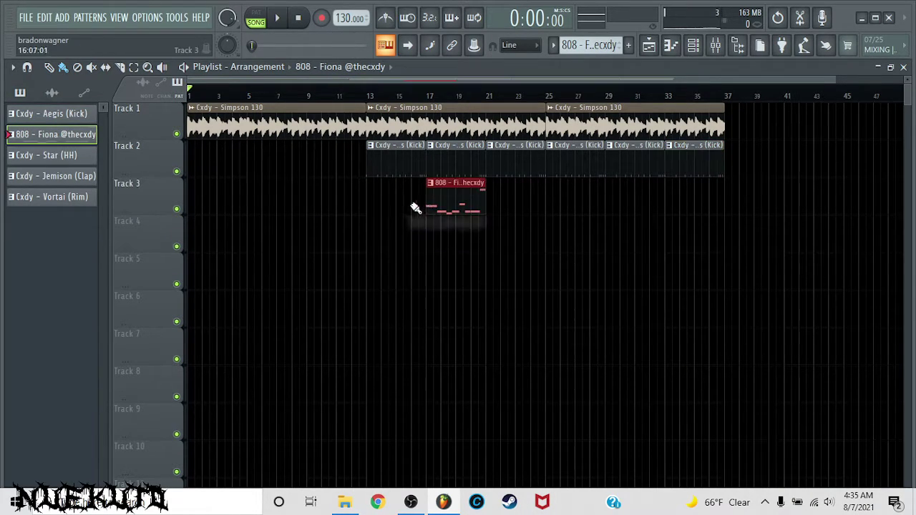
pyautogui.hotkey('ctrl', 'b')
pyautogui.hotkey('ctrl', 'b')
pyautogui.hotkey('ctrl', 'b')
pyautogui.hotkey('ctrl', 'b')
# - Remove the kick clip at bar 13 and add an 808 clip at bar 13 on Track 3
pyautogui.hotkey('ctrl', 'd')
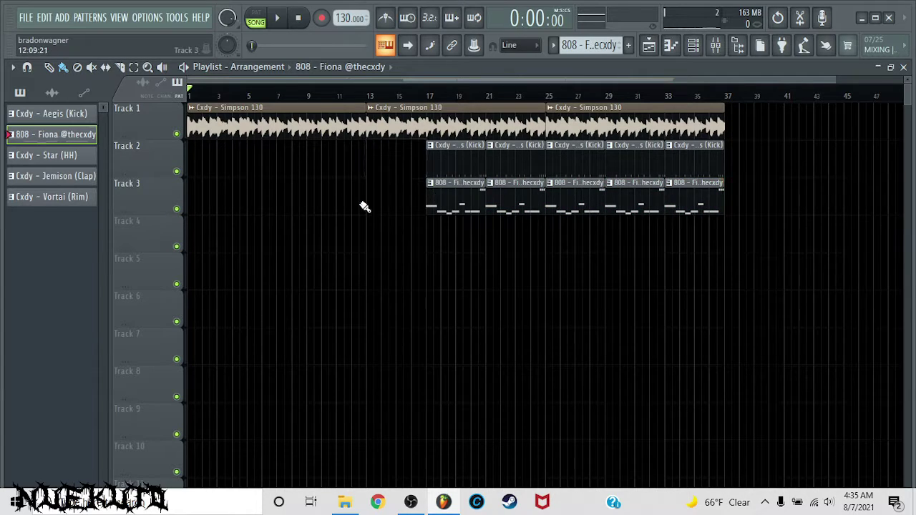
pyautogui.click(442, 166)
pyautogui.click(440, 192)
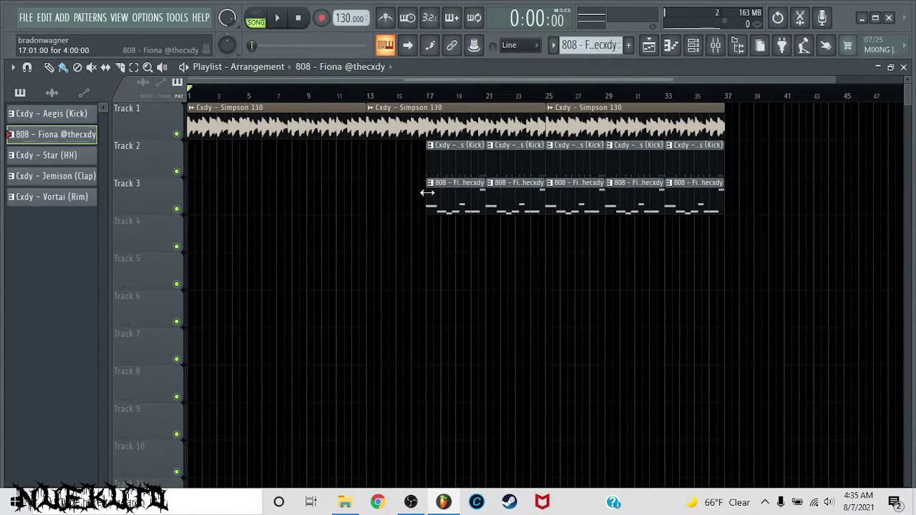
pyautogui.click(363, 201)
# - Start playback and place the Star hi-hat pattern on Track 4 at bars 13 and 17
pyautogui.press('space')
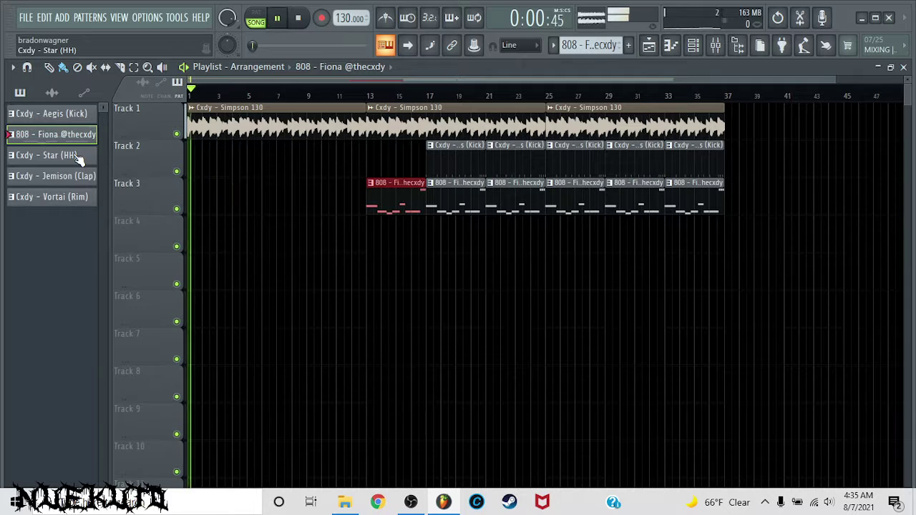
pyautogui.moveTo(77, 155); pyautogui.dragTo(396, 241)
pyautogui.hotkey('ctrl', 'b')
pyautogui.moveTo(468, 169); pyautogui.dragTo(448, 232)
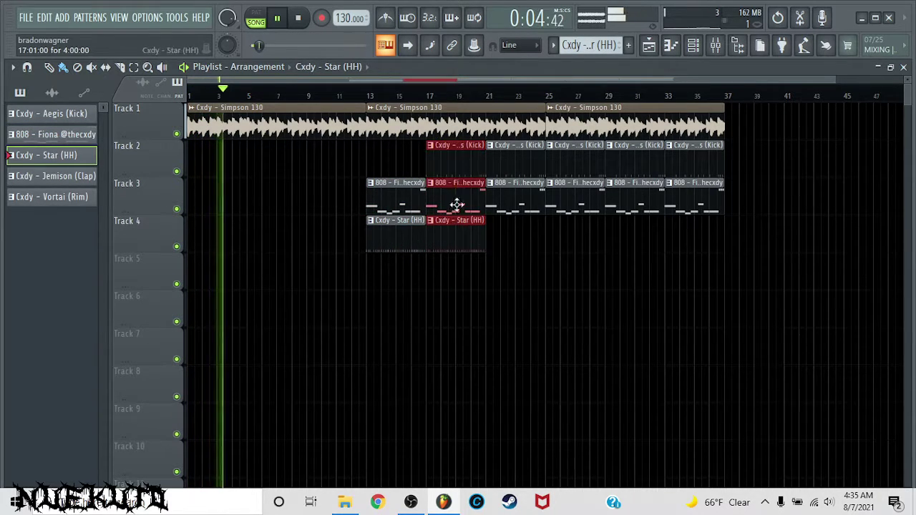
# - Trim the ends of the 808 and hi-hat clips at bar 13 back by about half a bar, leaving a gap before bar 17
pyautogui.scroll(5, 434, 98)
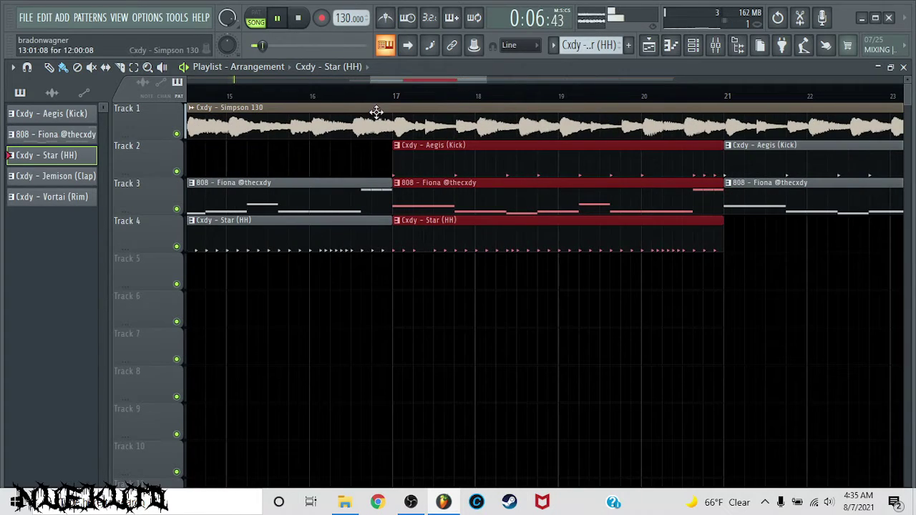
pyautogui.moveTo(336, 173); pyautogui.dragTo(358, 231)
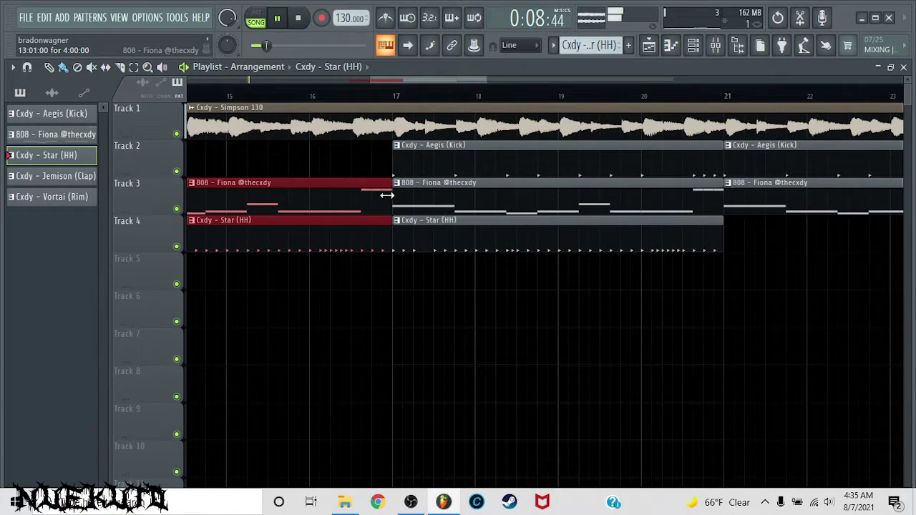
pyautogui.moveTo(386, 195); pyautogui.dragTo(355, 201)
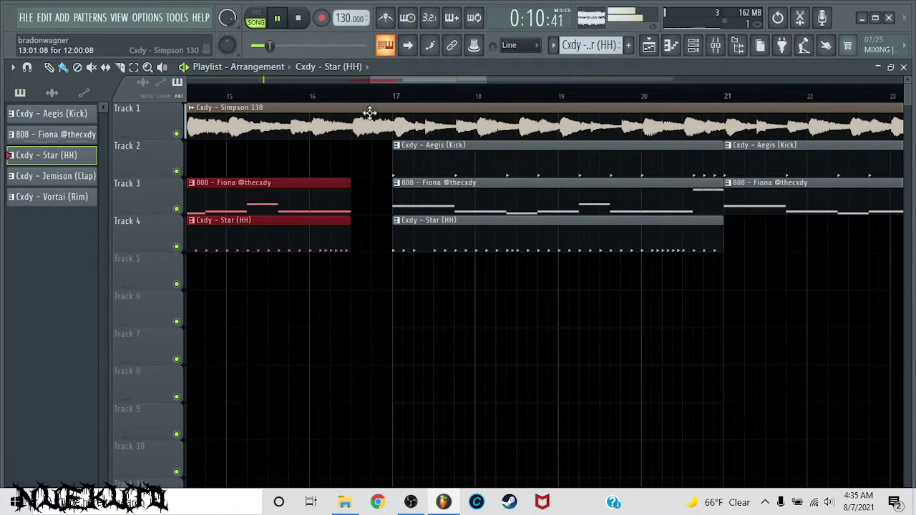
# - Continue the Star hi-hat clips on Track 4 from bar 21 to bar 37
pyautogui.scroll(-6, 374, 98)
pyautogui.click(455, 235)
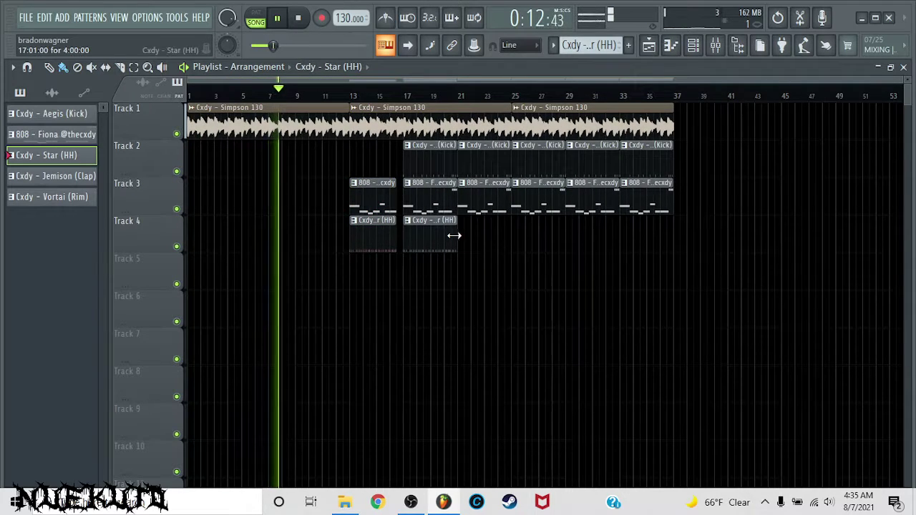
pyautogui.moveTo(454, 235); pyautogui.dragTo(629, 239)
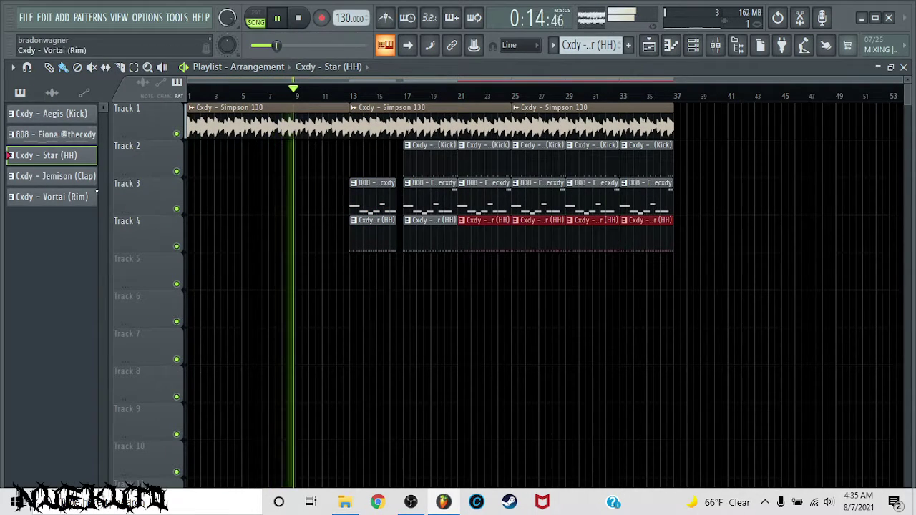
# - Lay the Jemison clap pattern on Track 5 and the Vortai rim pattern on Track 6, both from bar 17 to bar 37
pyautogui.moveTo(51, 176)
pyautogui.mouseDown()
pyautogui.moveTo(307, 288)
pyautogui.moveTo(630, 280)
pyautogui.mouseUp()
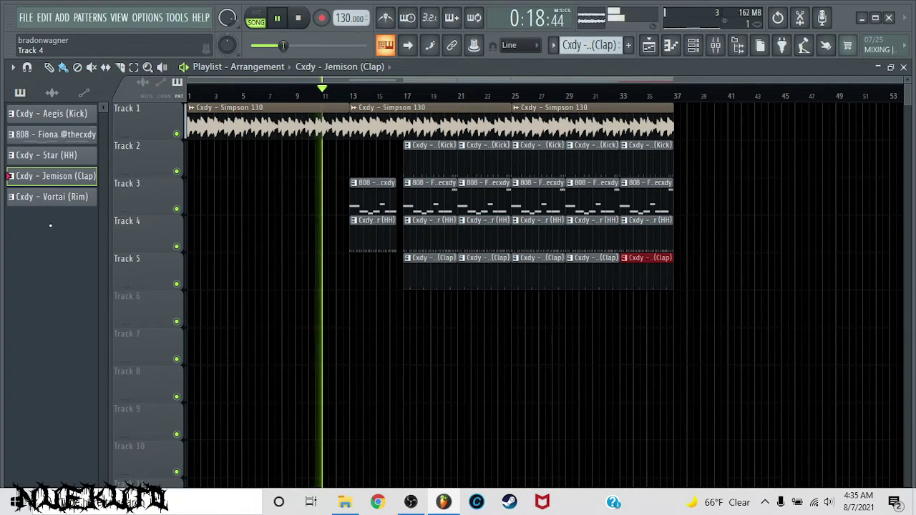
pyautogui.moveTo(51, 196); pyautogui.dragTo(422, 313)
pyautogui.press('space')
pyautogui.hotkey('ctrl', 'b')
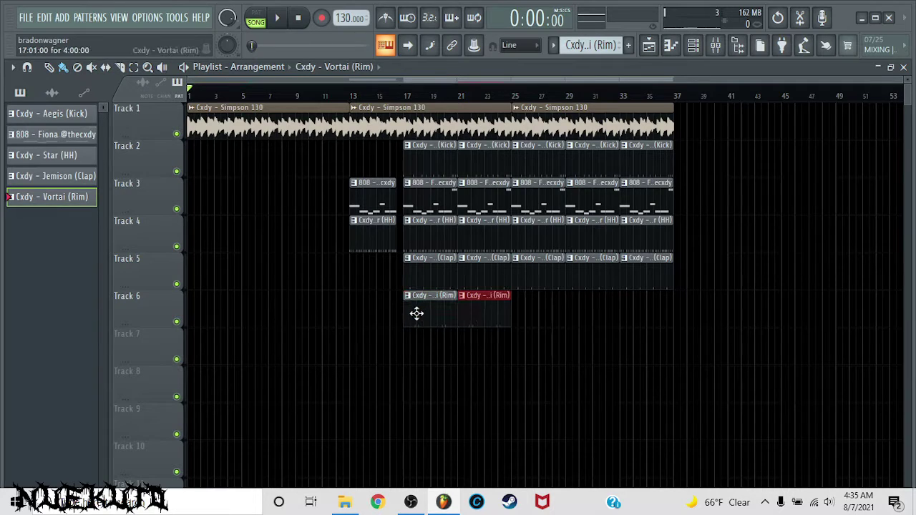
pyautogui.moveTo(515, 313); pyautogui.dragTo(719, 181)
# - Audition the Mover, Space, Swish and Woosh samples in the drum kit's Transition FX's folder
pyautogui.click(738, 46)
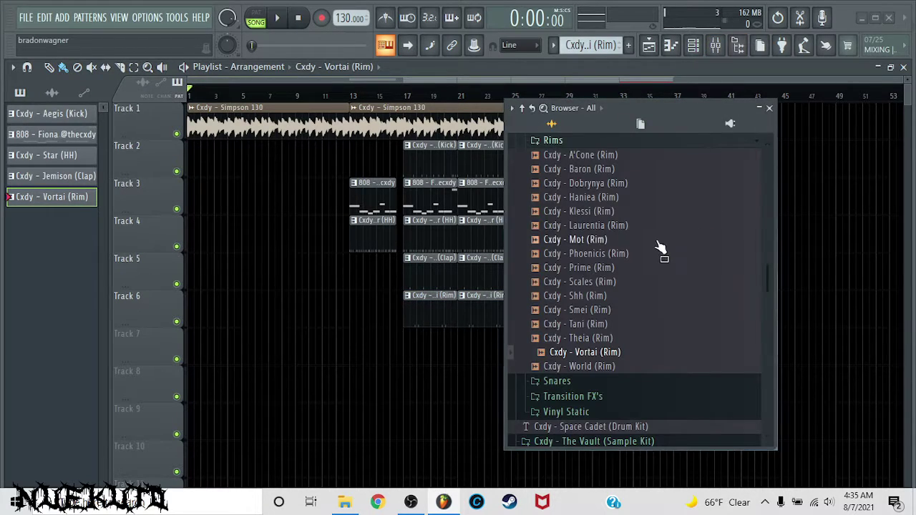
pyautogui.scroll(-9, 652, 252)
pyautogui.scroll(8, 616, 274)
pyautogui.scroll(-2, 605, 244)
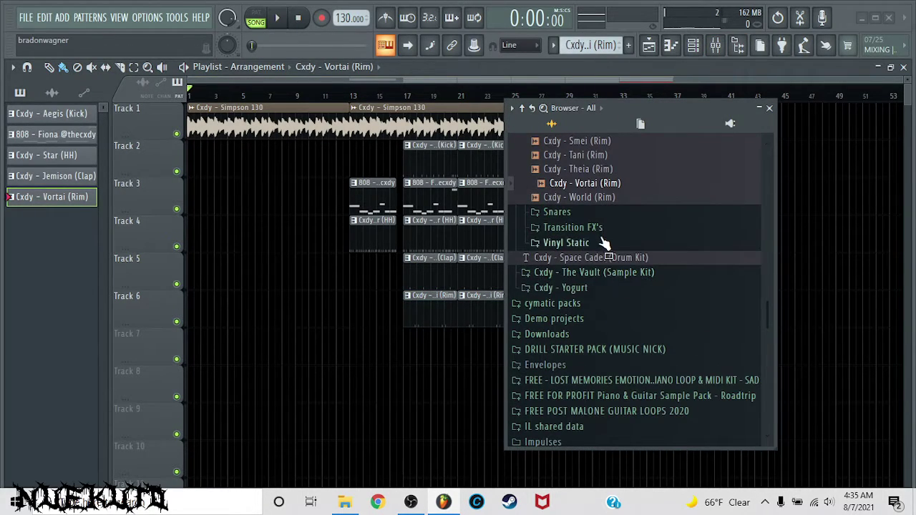
pyautogui.click(599, 228)
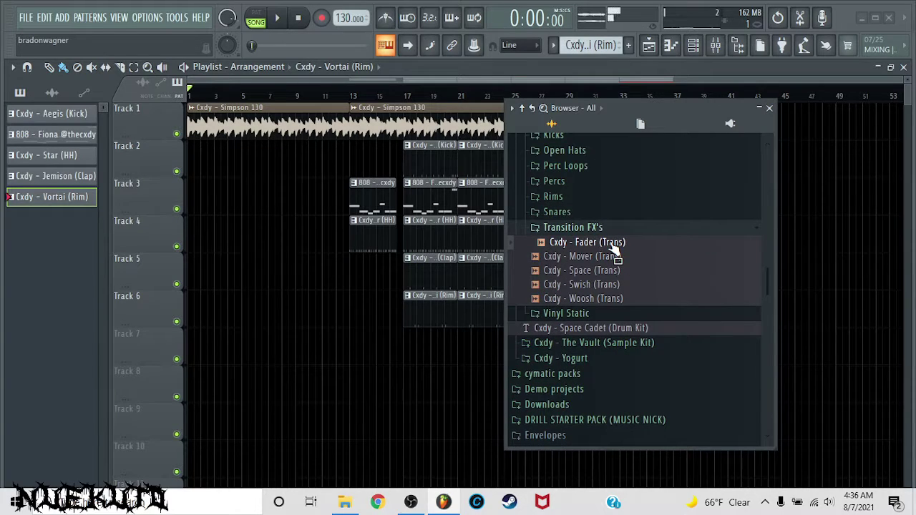
pyautogui.click(610, 256)
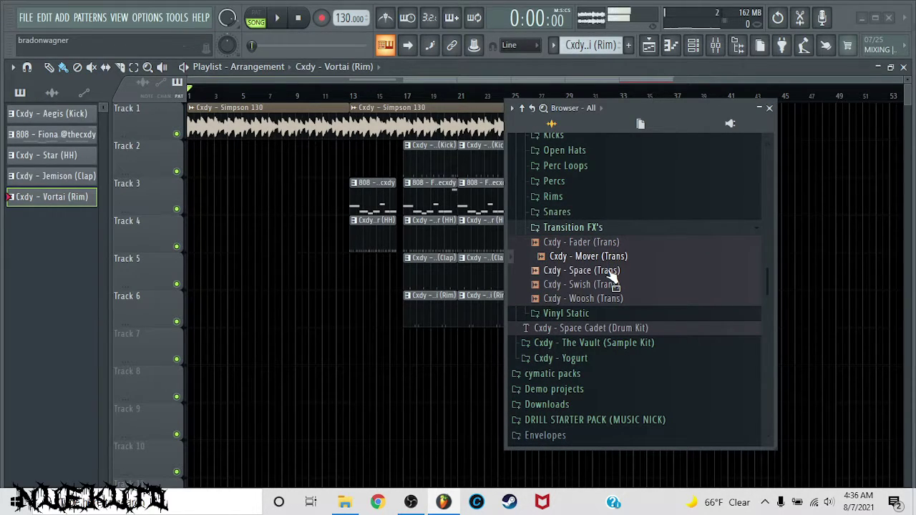
pyautogui.click(612, 272)
pyautogui.click(610, 284)
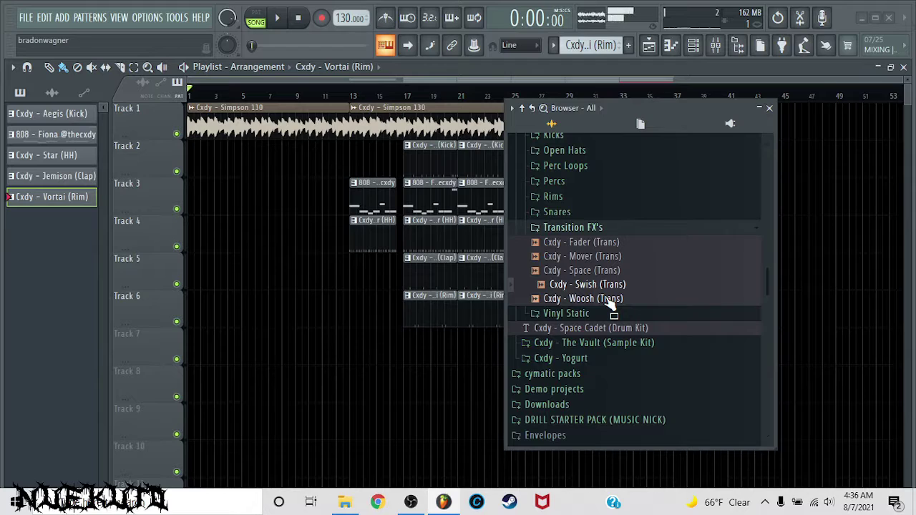
pyautogui.click(610, 299)
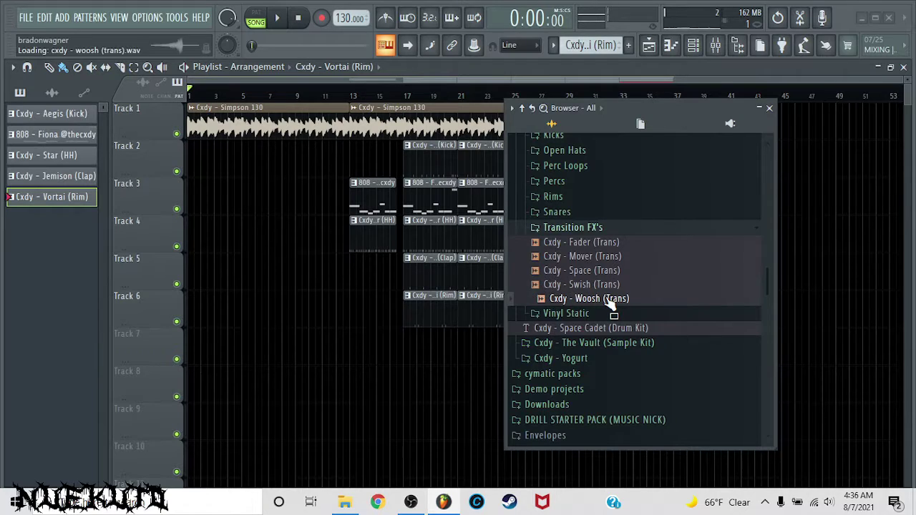
# - Add Cxdy - Creep (Vinyl) from the Vinyl Static folder to the start of Track 7 and normalize it
pyautogui.click(586, 315)
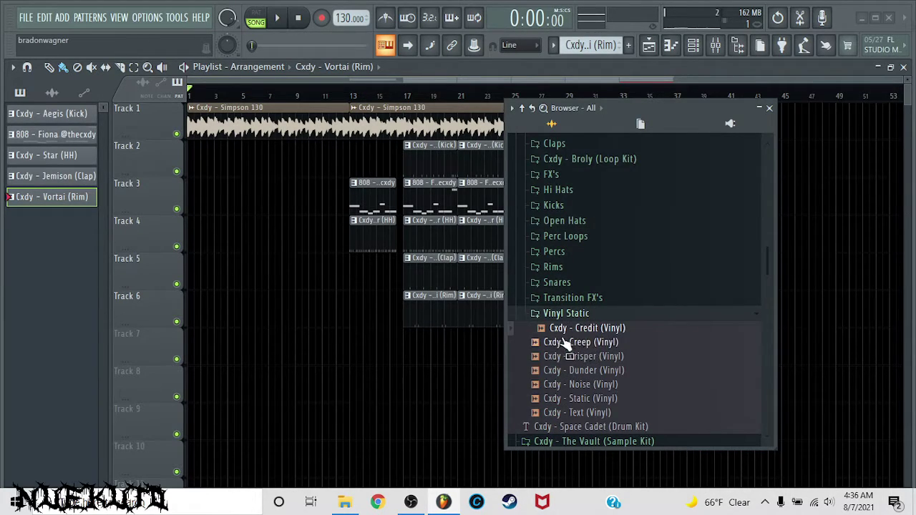
pyautogui.moveTo(558, 344); pyautogui.dragTo(209, 345)
pyautogui.doubleClick(222, 352)
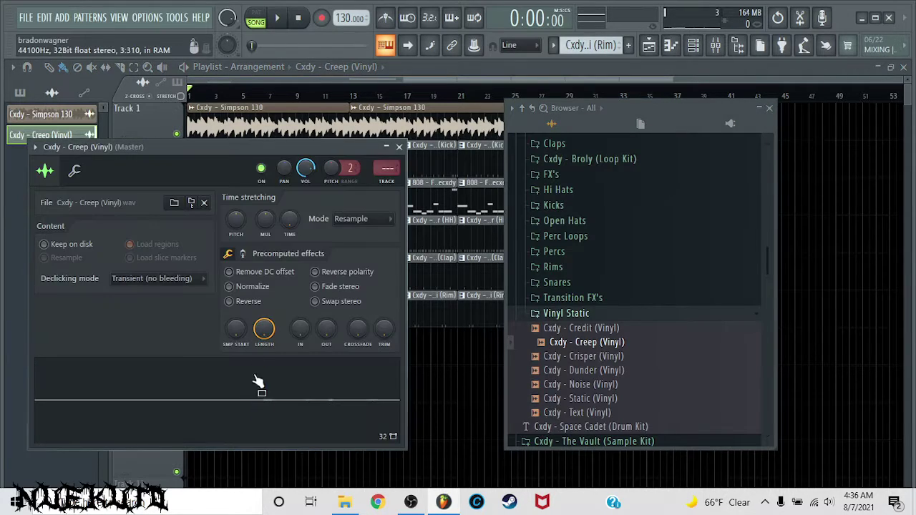
pyautogui.click(252, 287)
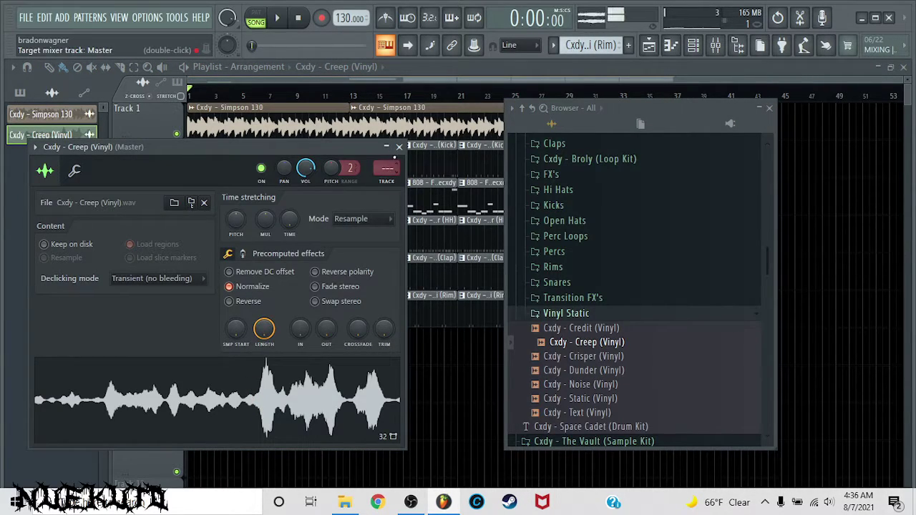
pyautogui.click(401, 146)
# - Replace the vinyl clip's sample with Cxdy - Credit (Vinyl) and open its channel settings
pyautogui.moveTo(576, 329); pyautogui.dragTo(222, 355)
pyautogui.doubleClick(222, 356)
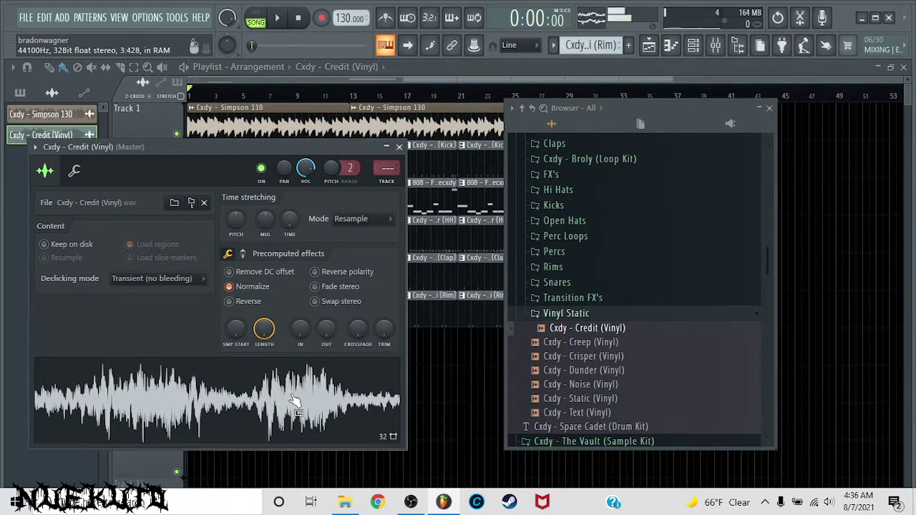
# - Try the Crisper, Dunder, Noise, Static and Text vinyl samples in the vinyl channel and close its settings
pyautogui.moveTo(562, 356); pyautogui.dragTo(332, 401)
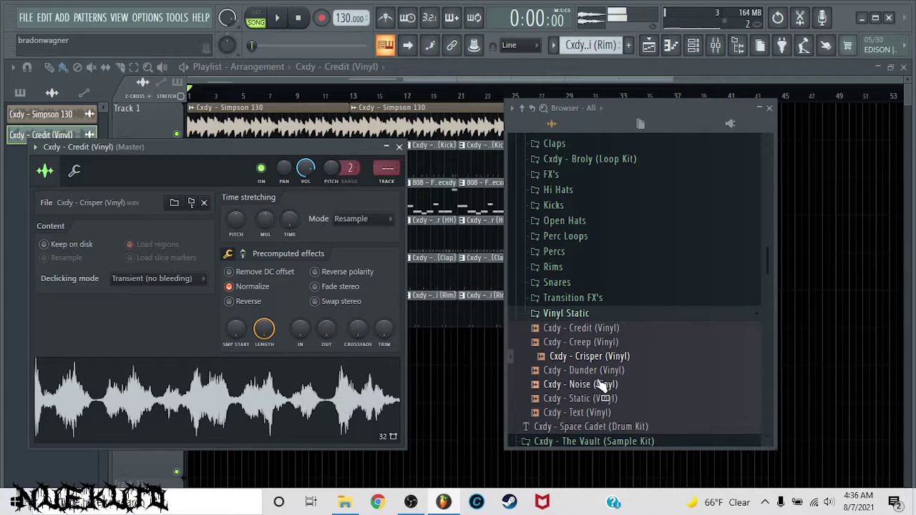
pyautogui.moveTo(603, 372); pyautogui.dragTo(264, 402)
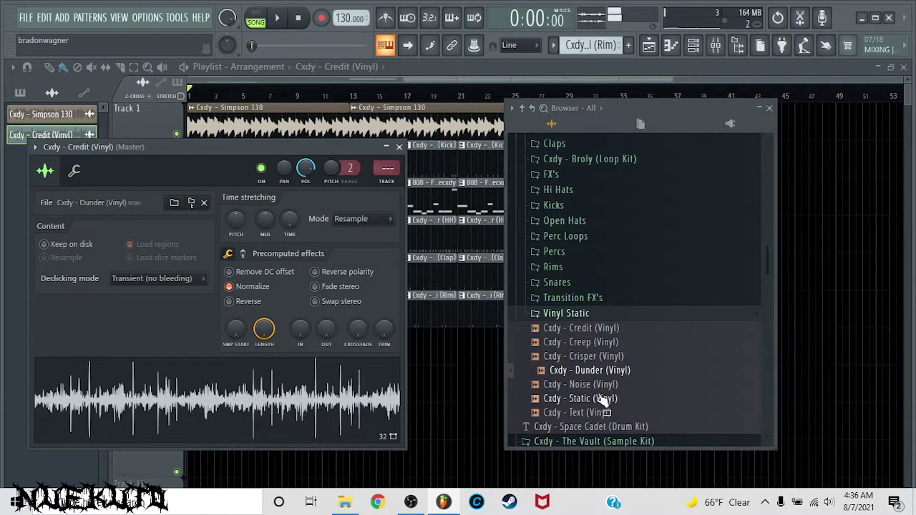
pyautogui.moveTo(612, 390); pyautogui.dragTo(277, 403)
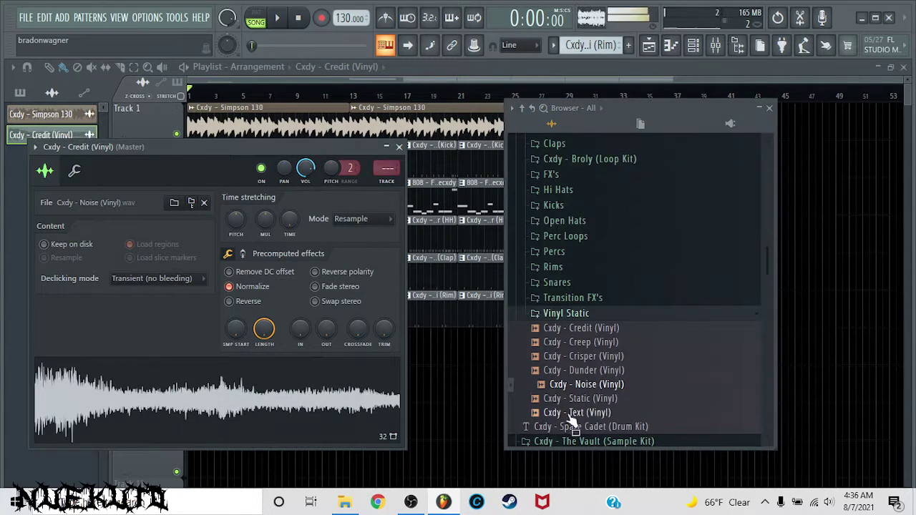
pyautogui.moveTo(581, 400); pyautogui.dragTo(279, 403)
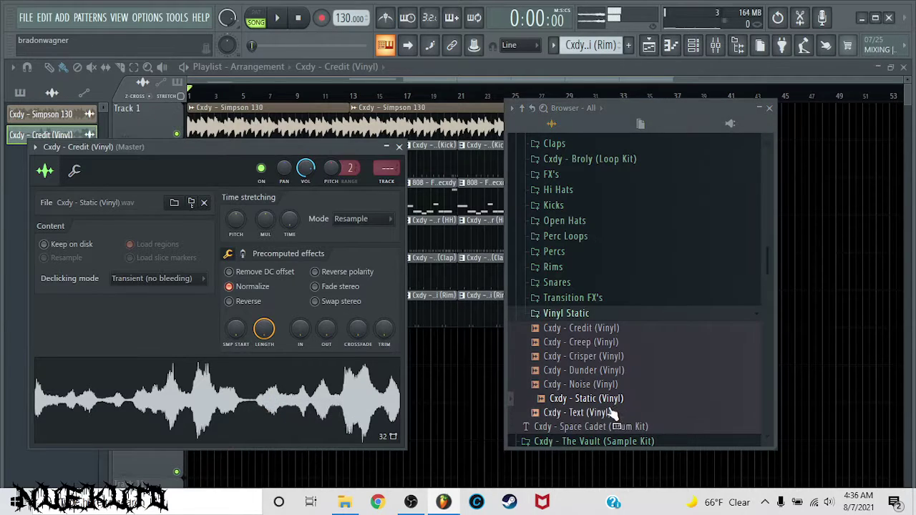
pyautogui.moveTo(607, 413); pyautogui.dragTo(286, 404)
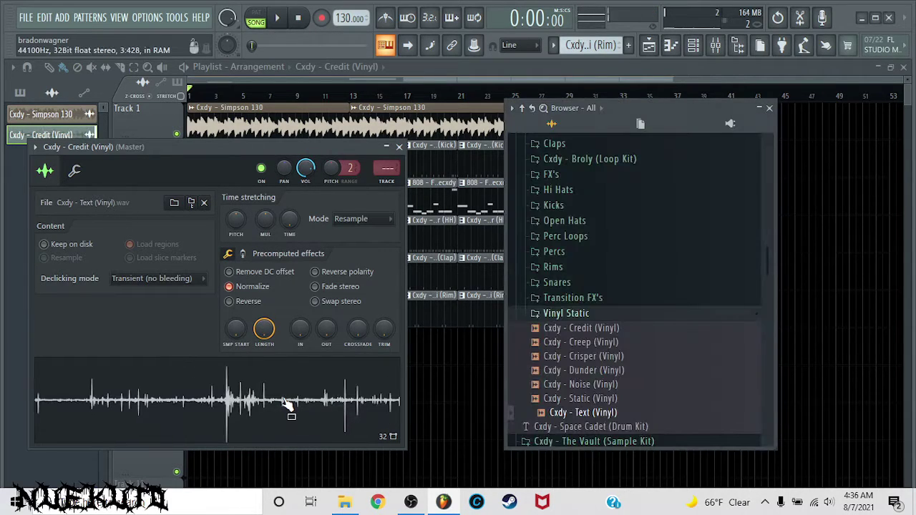
pyautogui.click(399, 147)
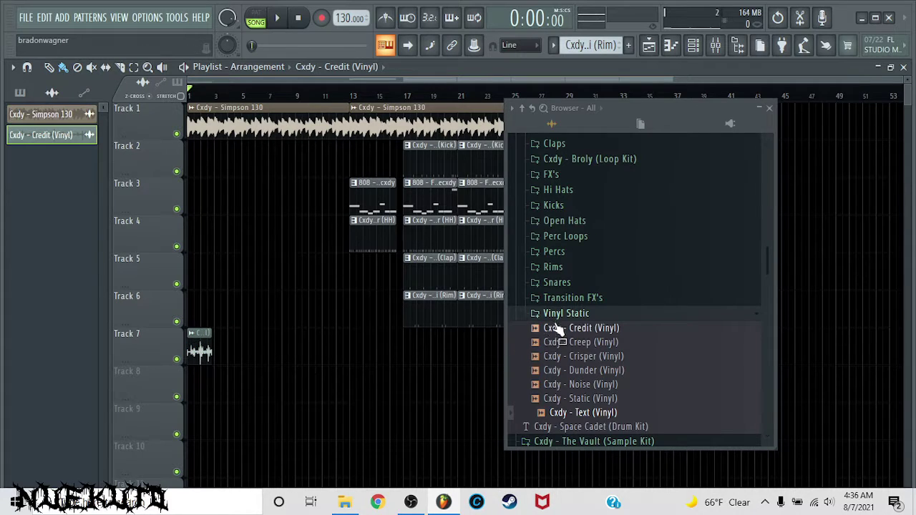
# - Audition loops in the Perc Loops folder and replace the Track 7 vinyl clip with Cxdy - Packrat (PL)
pyautogui.click(593, 239)
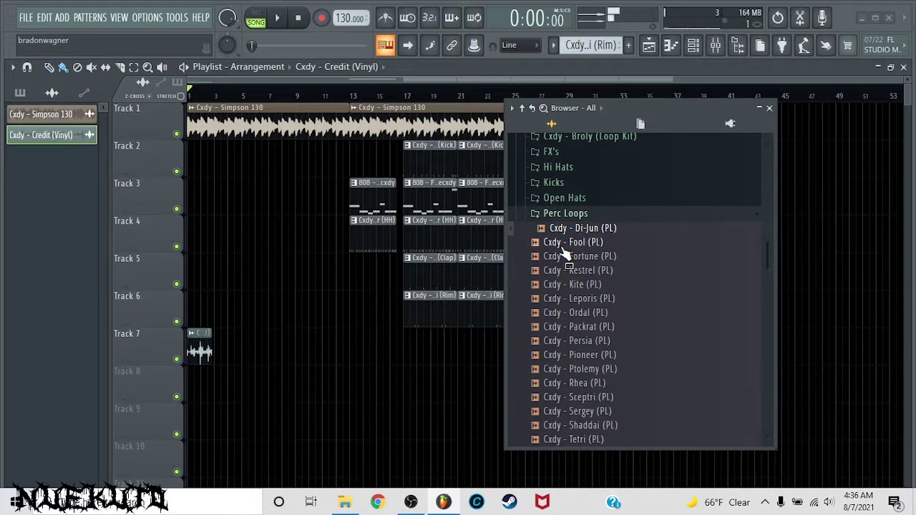
pyautogui.click(549, 312)
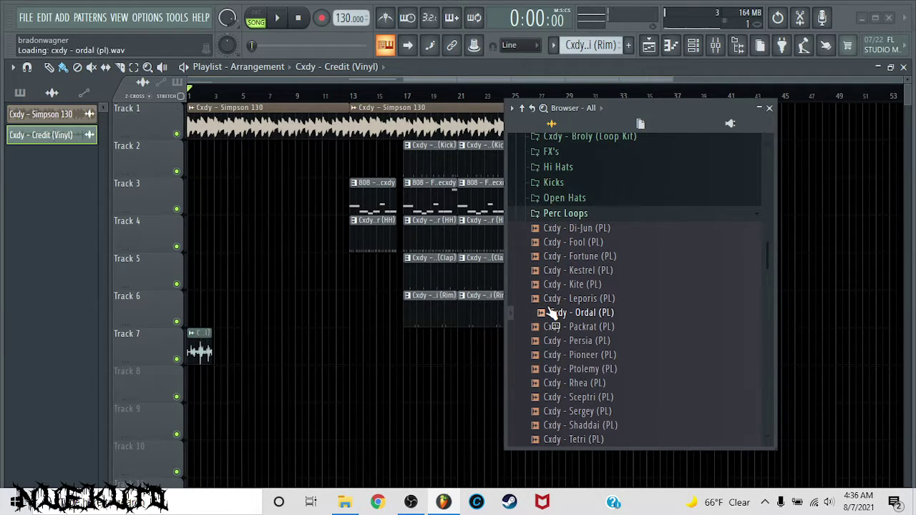
pyautogui.click(551, 327)
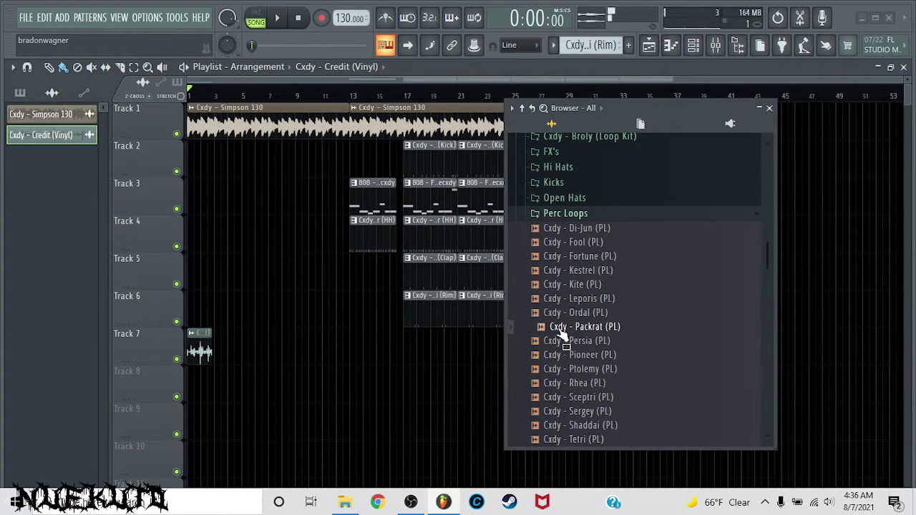
pyautogui.moveTo(565, 336); pyautogui.dragTo(206, 359)
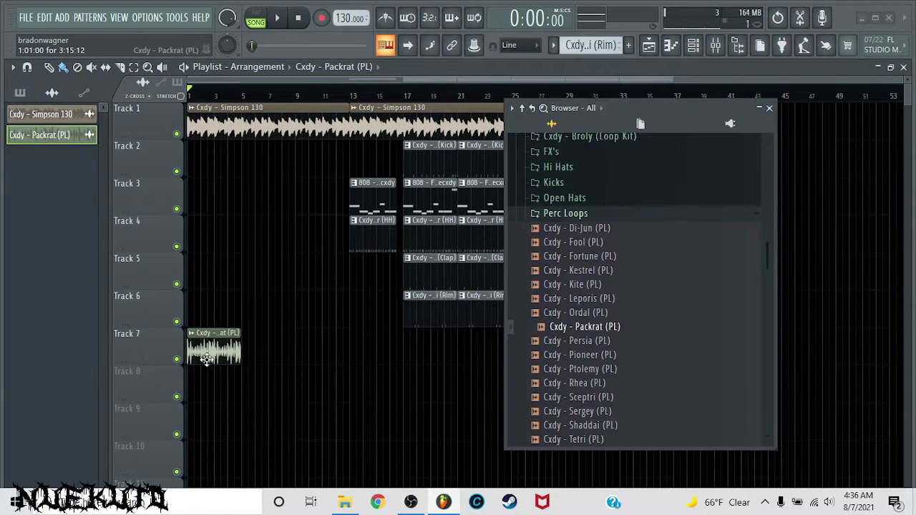
# - Open the Packrat clip's channel settings, adjust its stretch time and check the tempo autodetection choices without applying one
pyautogui.scroll(5, 217, 102)
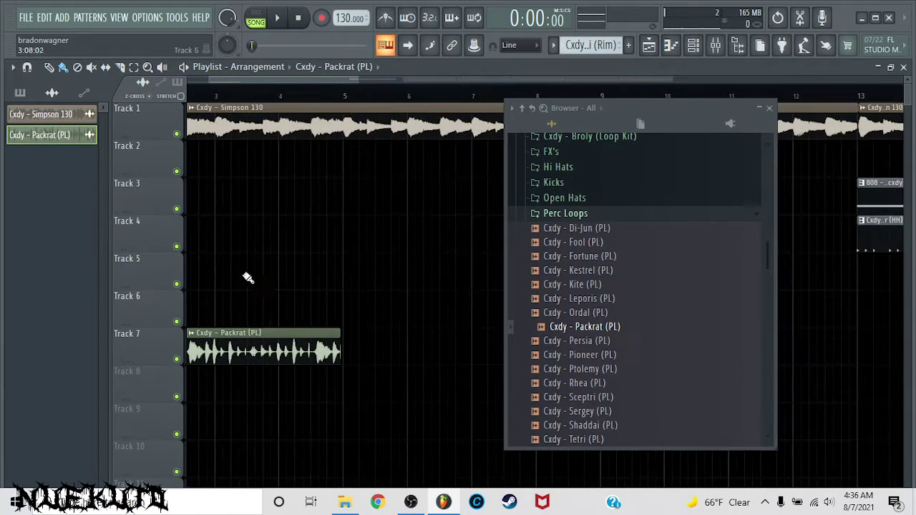
pyautogui.doubleClick(265, 340)
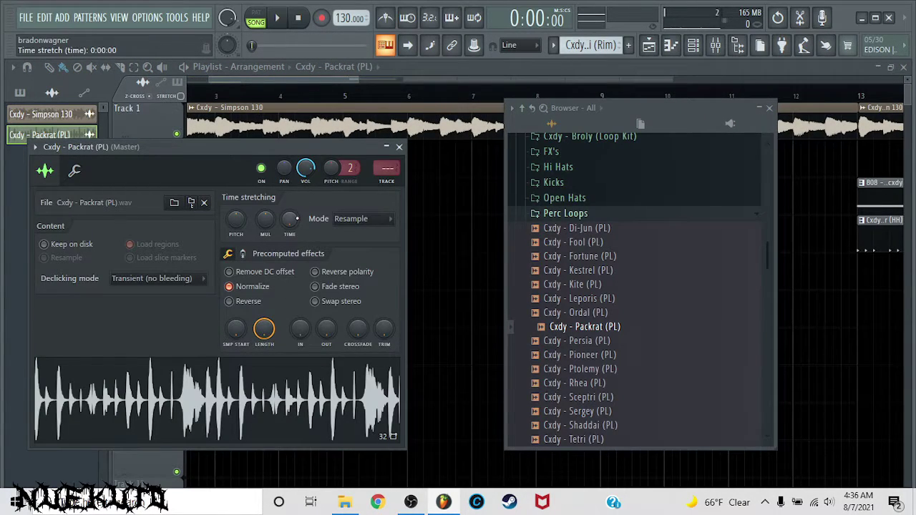
pyautogui.moveTo(289, 220); pyautogui.dragTo(289, 213)
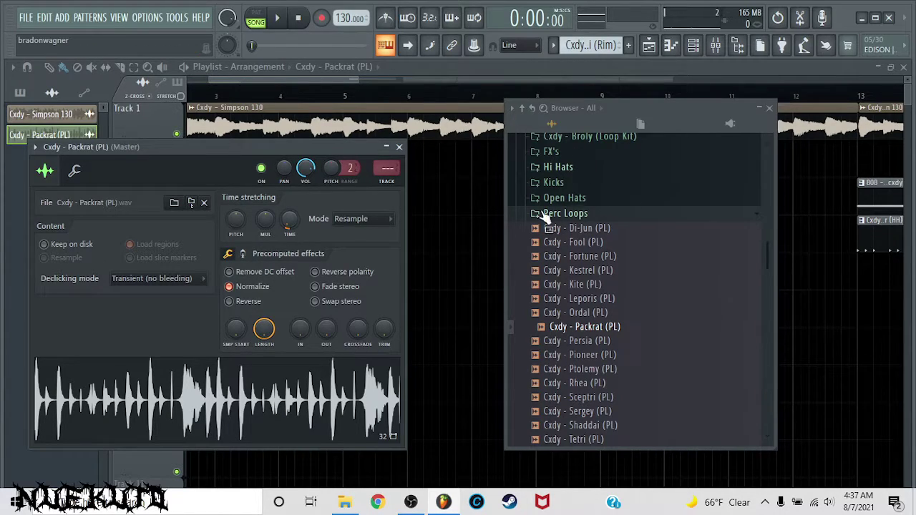
pyautogui.rightClick(290, 217)
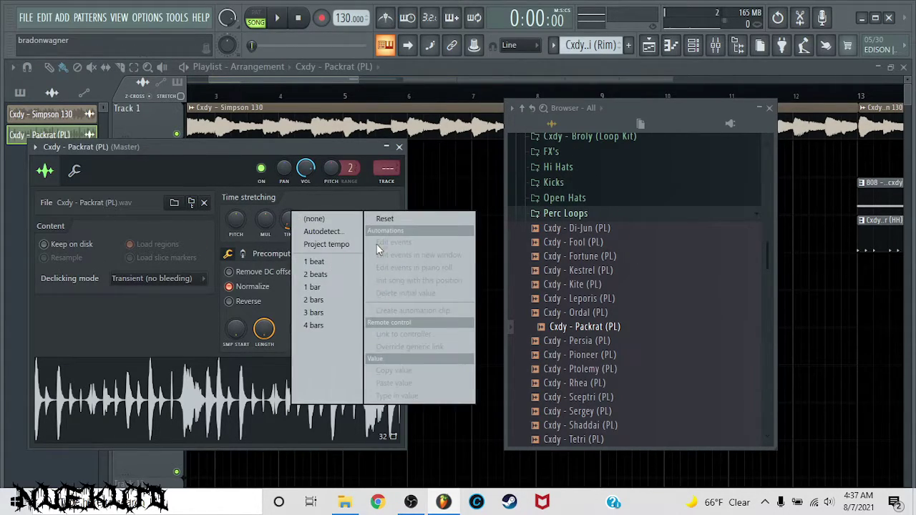
pyautogui.click(337, 232)
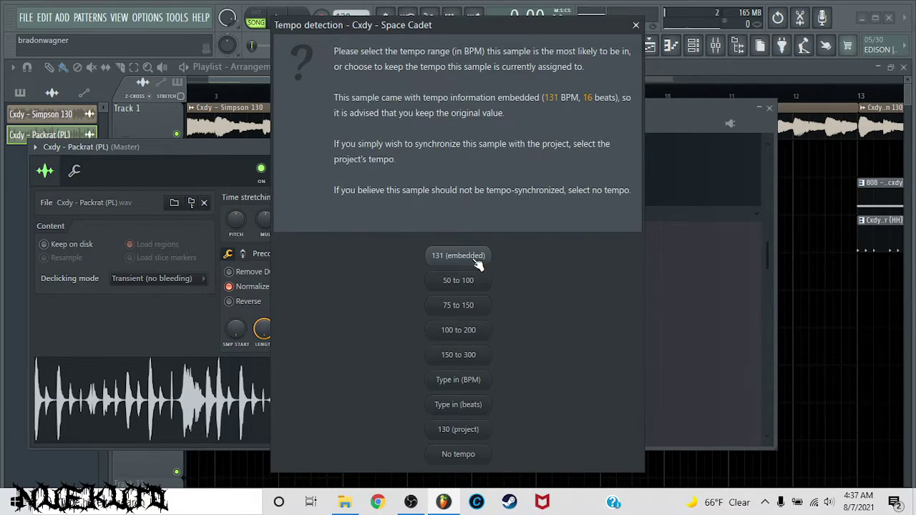
pyautogui.click(636, 25)
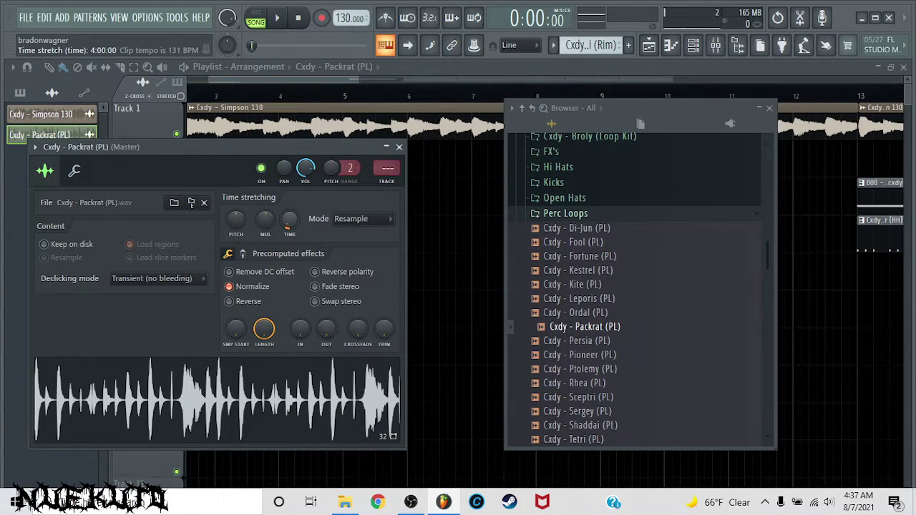
# - Set the Packrat loop's stretch time to 4 bars and close its channel settings
pyautogui.moveTo(289, 221)
pyautogui.mouseDown()
pyautogui.moveTo(289, 200)
pyautogui.moveTo(289, 243)
pyautogui.moveTo(290, 182)
pyautogui.moveTo(289, 221)
pyautogui.mouseUp()
pyautogui.rightClick(298, 221)
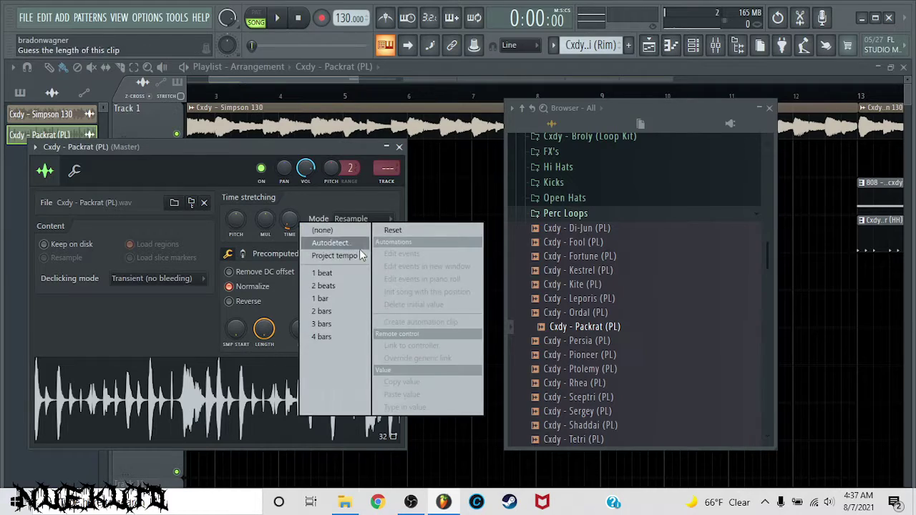
pyautogui.click(351, 315)
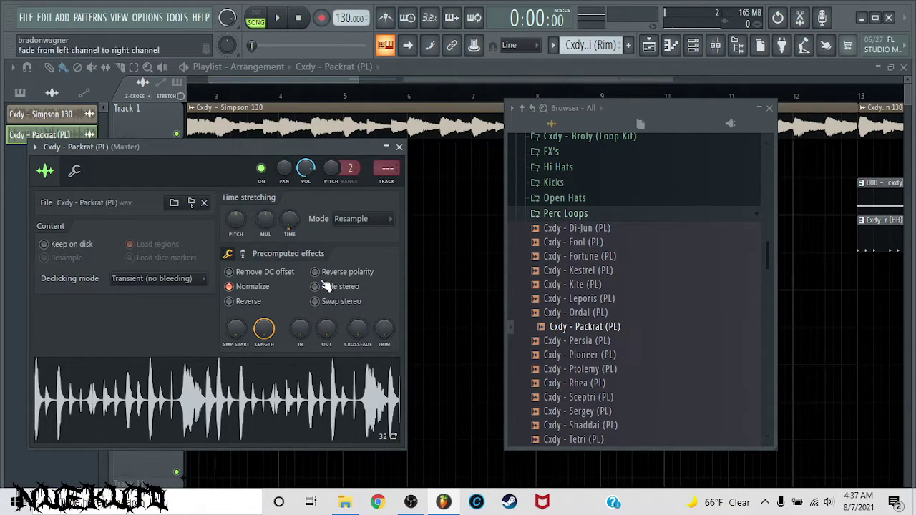
pyautogui.rightClick(290, 220)
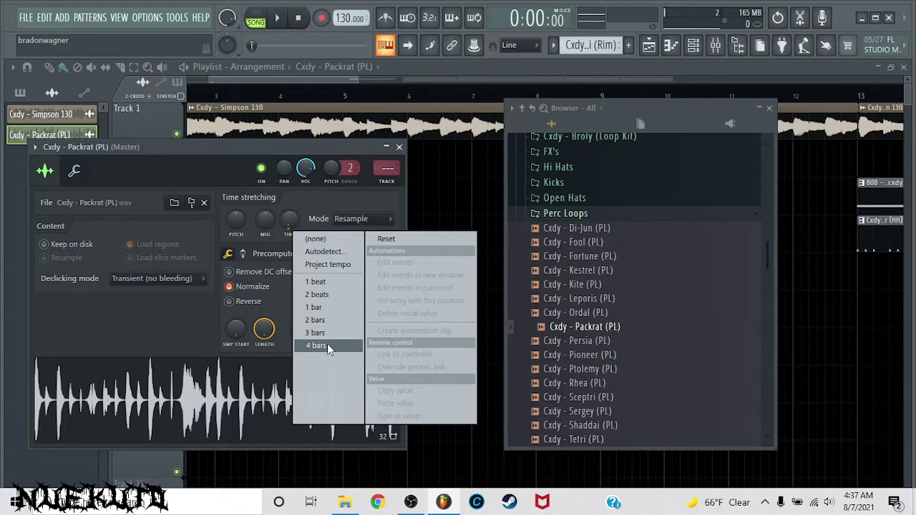
pyautogui.click(327, 345)
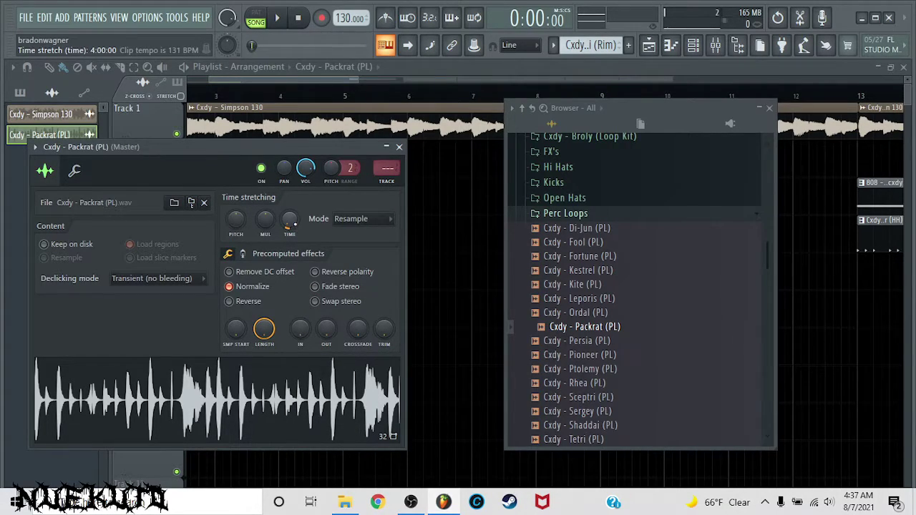
pyautogui.moveTo(362, 153); pyautogui.dragTo(58, 301)
pyautogui.click(79, 301)
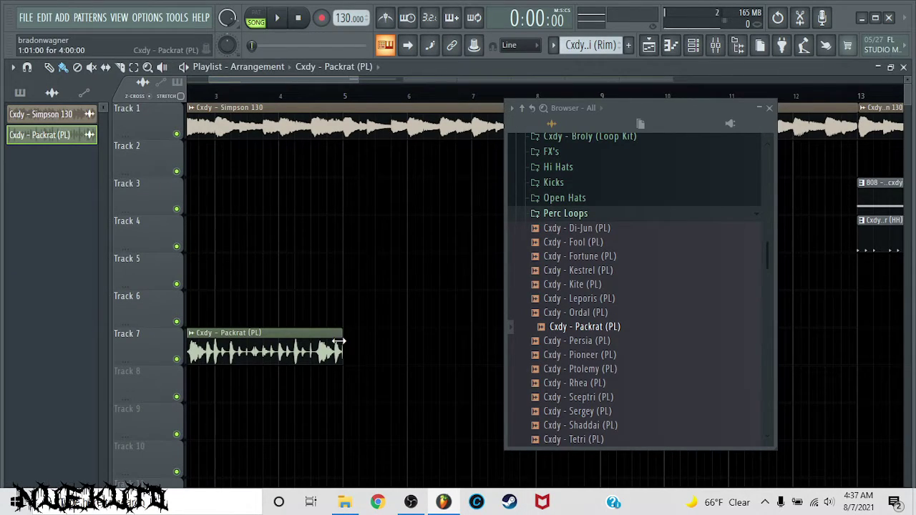
# - Close the browser and move the Packrat clip on Track 7 to start at bar 5, then play the song
pyautogui.scroll(4, 350, 97)
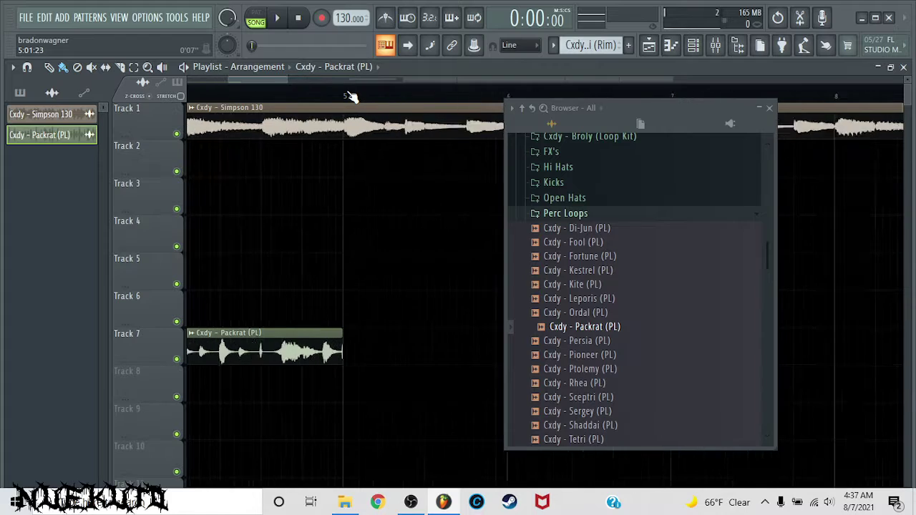
pyautogui.scroll(-6, 351, 96)
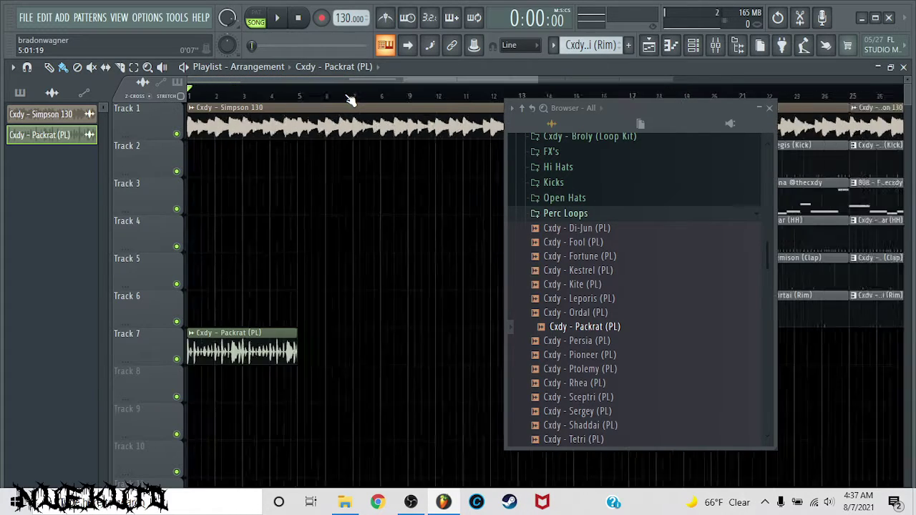
pyautogui.press('space')
pyautogui.click(769, 108)
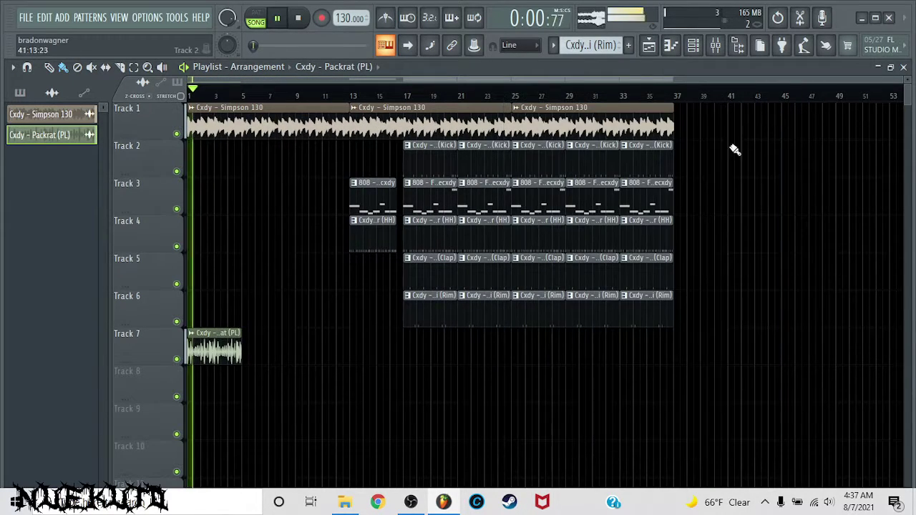
pyautogui.press('space')
pyautogui.moveTo(218, 344); pyautogui.dragTo(273, 344)
pyautogui.press('space')
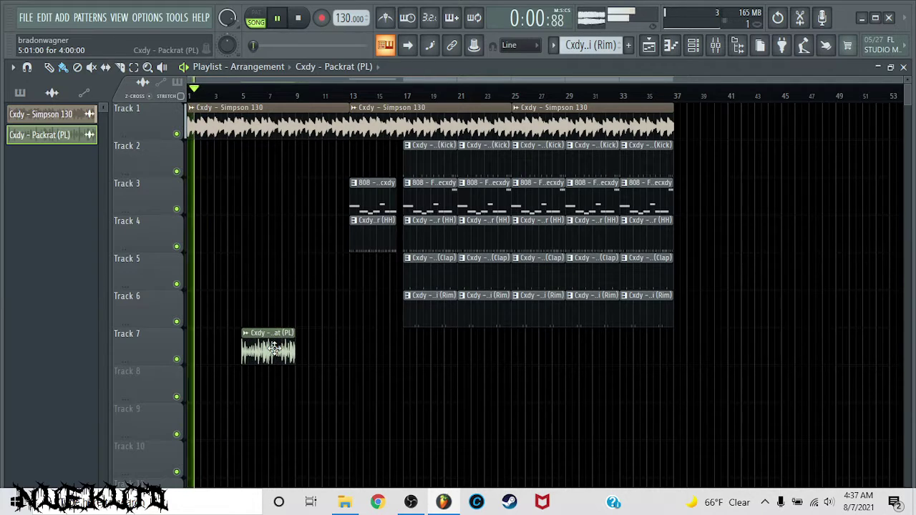
# - Turn off Normalize and set the Packrat channel's volume to 51%, and repeat its clip from bar 9 to bar 13
pyautogui.doubleClick(273, 344)
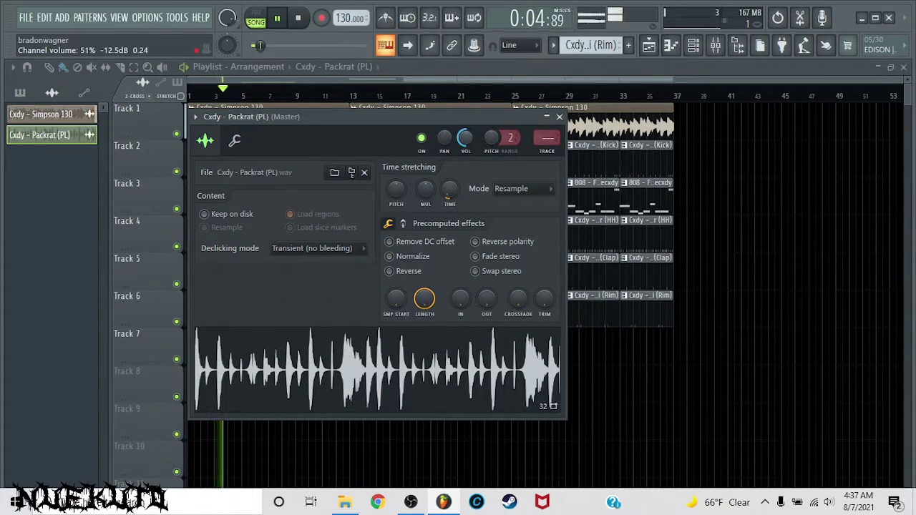
pyautogui.click(560, 117)
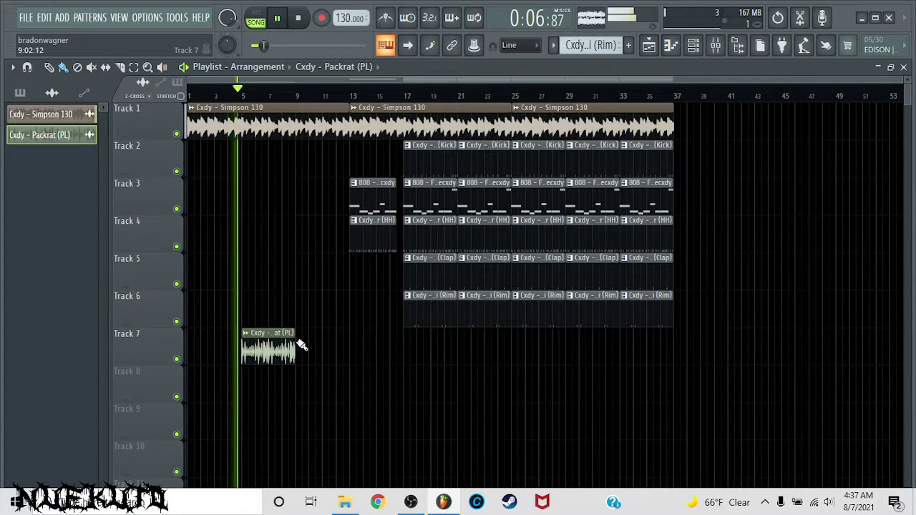
pyautogui.moveTo(312, 341); pyautogui.dragTo(227, 356)
pyautogui.hotkey('ctrl', 'b')
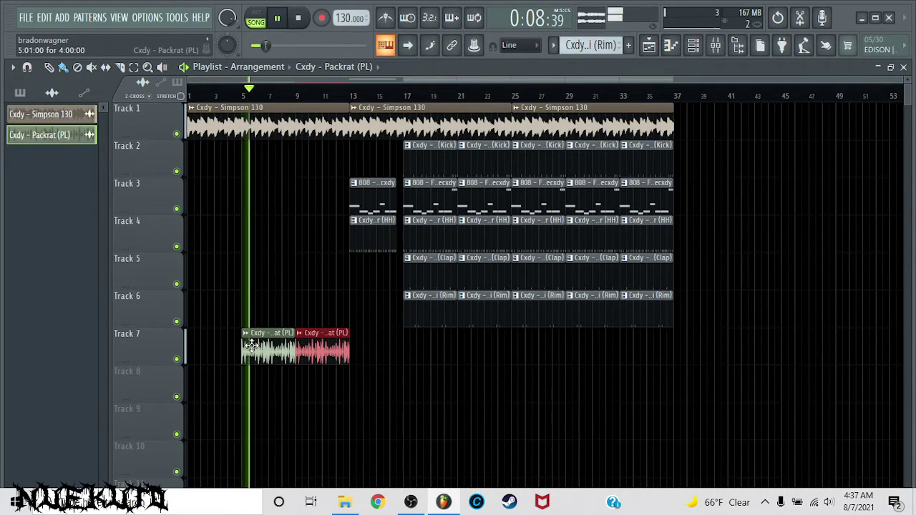
# - Reopen the Packrat channel's settings during playback to fine-tune its volume, and keep Track 7 empty after bar 13
pyautogui.click(693, 47)
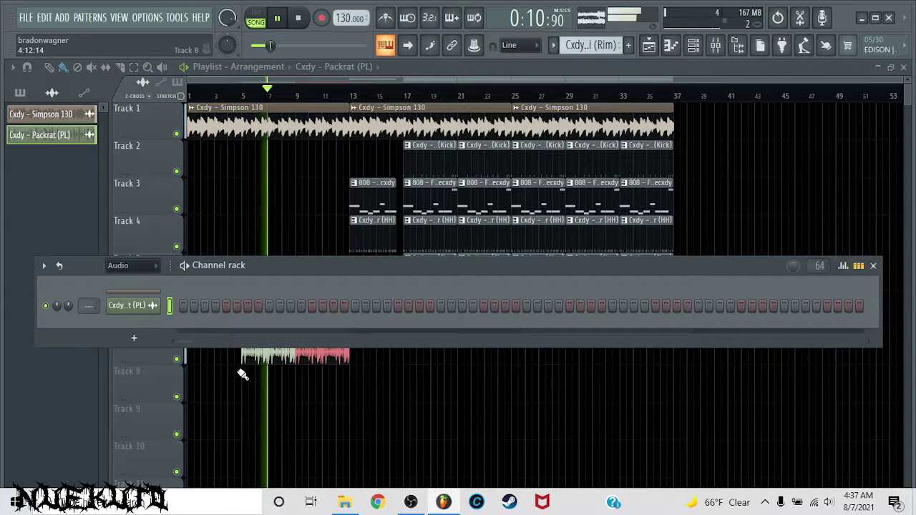
pyautogui.click(259, 354)
pyautogui.doubleClick(259, 354)
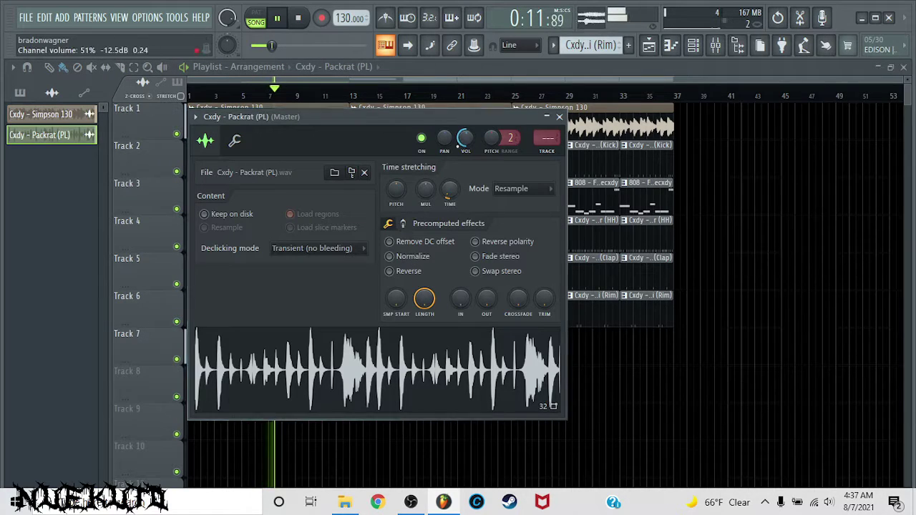
pyautogui.click(561, 116)
pyautogui.click(399, 347)
pyautogui.rightClick(428, 354)
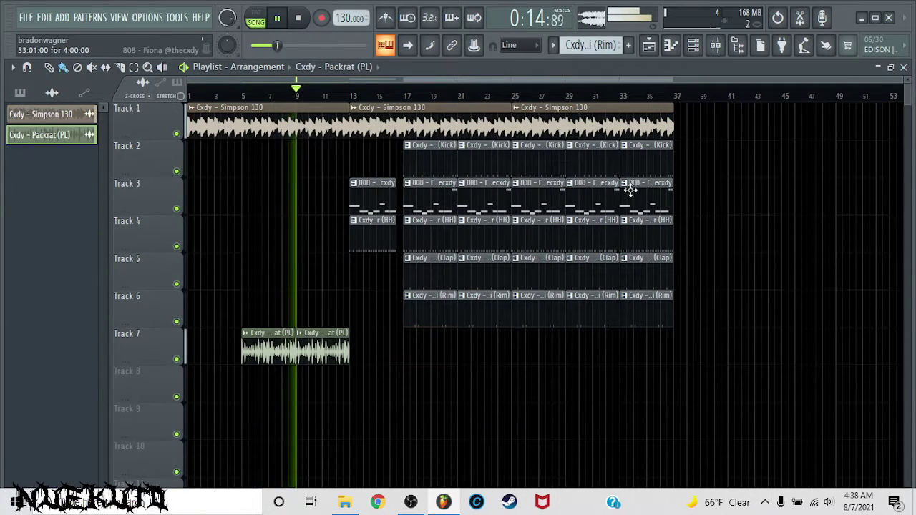
# - Add the Simpson 130 loop at bar 37 and repeat the patterns on Tracks 2 to 6 from bar 37 to bar 49
pyautogui.click(687, 119)
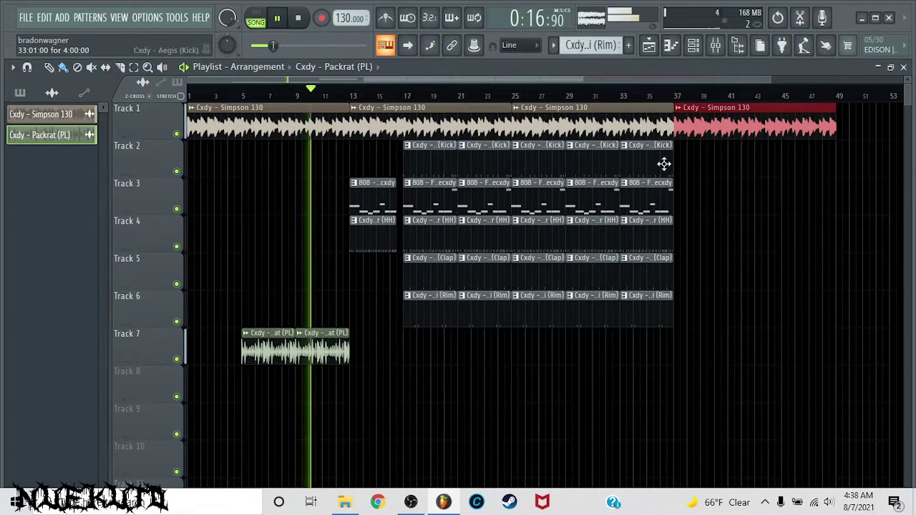
pyautogui.moveTo(664, 164); pyautogui.dragTo(477, 307)
pyautogui.hotkey('ctrl', 'b')
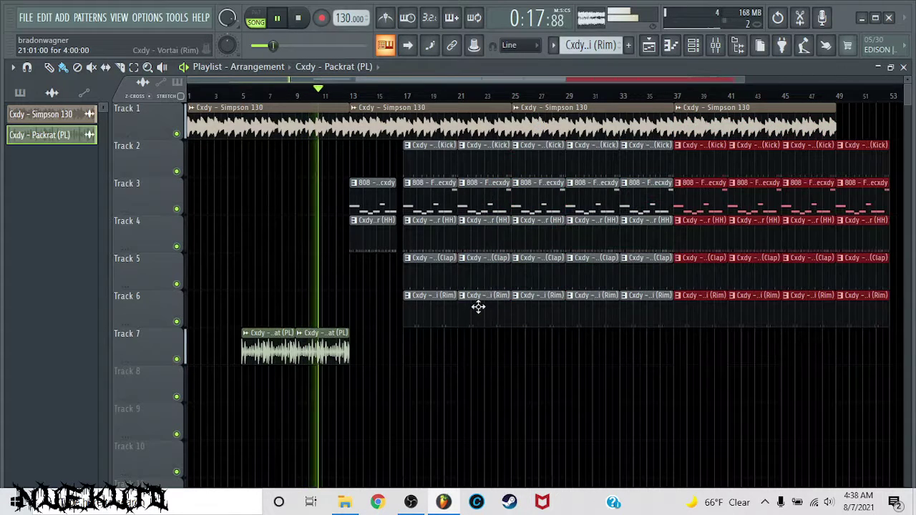
pyautogui.rightClick(846, 146)
pyautogui.scroll(1, 367, 98)
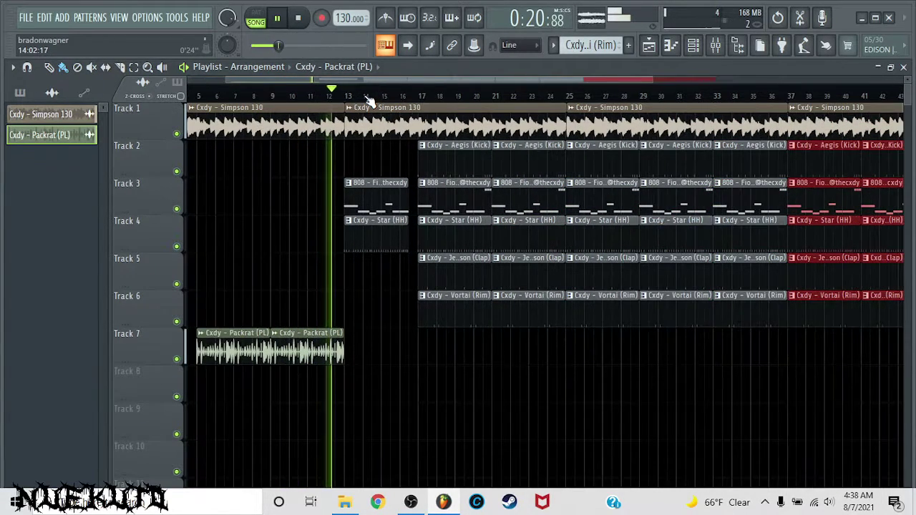
pyautogui.scroll(1, 370, 98)
pyautogui.scroll(1, 383, 102)
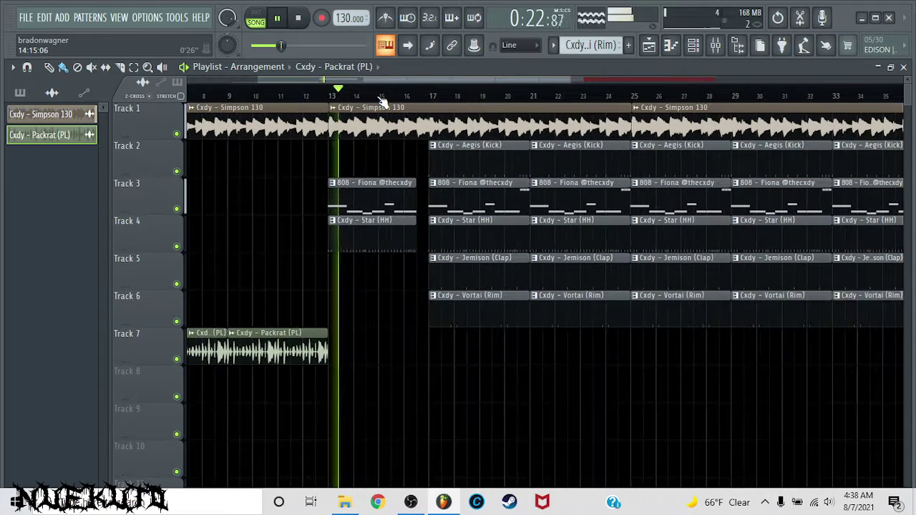
# - Add a Packrat clip on Track 7 at bar 13, delete the hi-hat clip above it, and play into bar 17
pyautogui.click(331, 350)
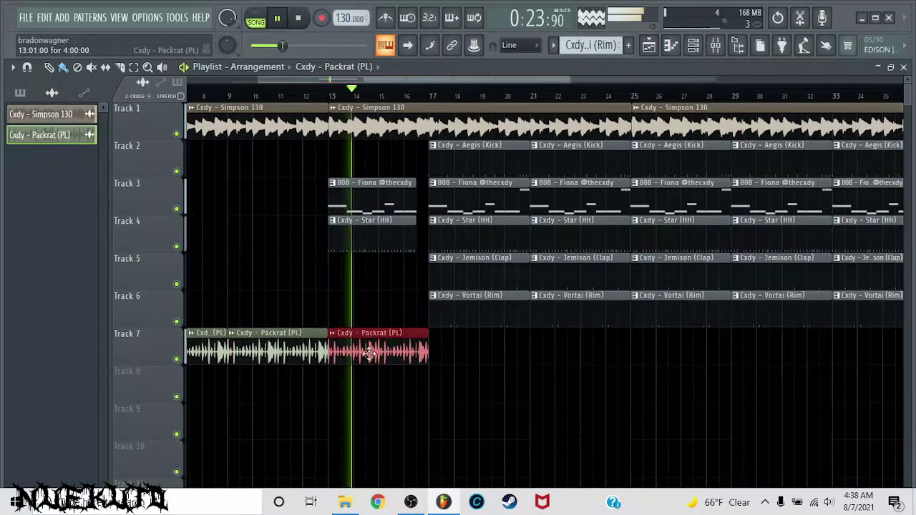
pyautogui.rightClick(375, 242)
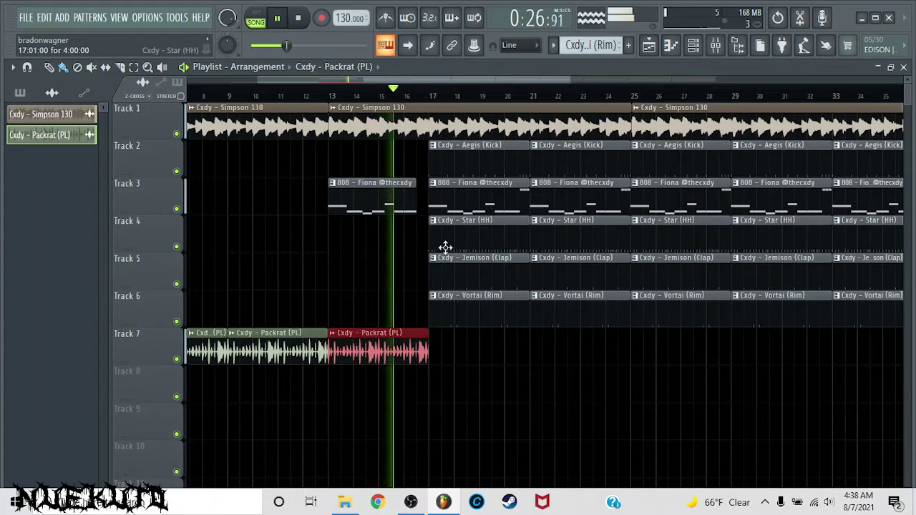
pyautogui.press('space')
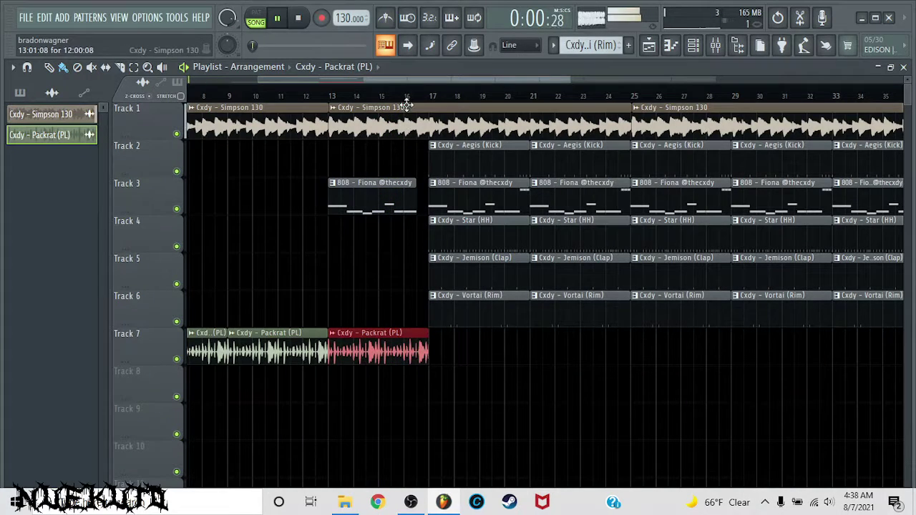
pyautogui.scroll(4, 433, 100)
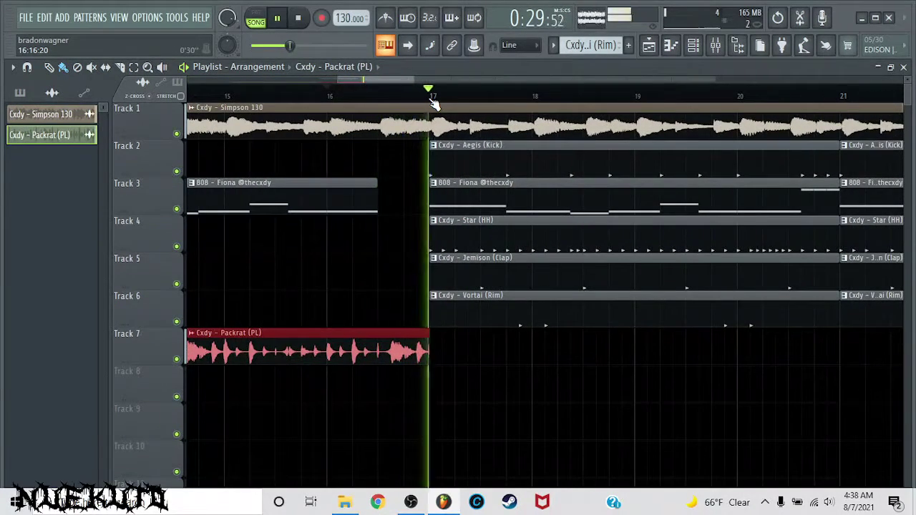
pyautogui.scroll(-4, 432, 100)
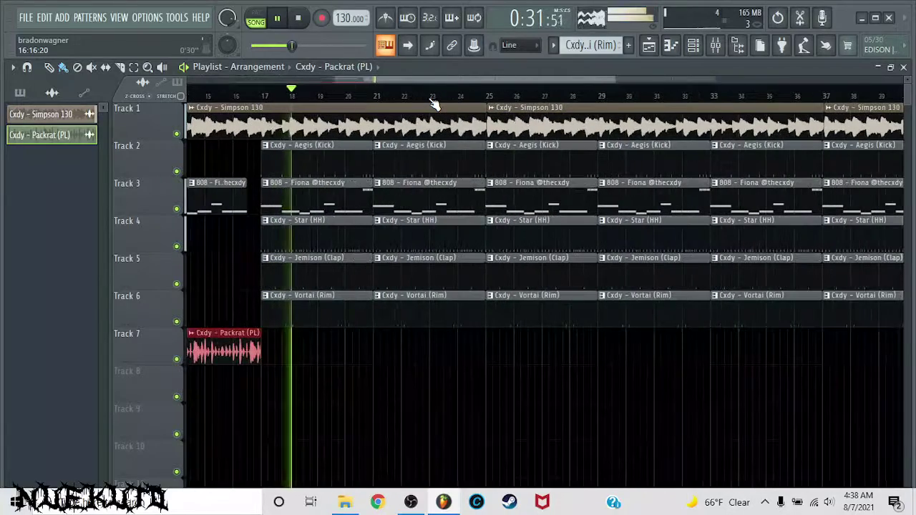
# - Toggle Normalize on and off for the Simpson 130 loop and set its channel volume to 59%
pyautogui.scroll(-4, 432, 104)
pyautogui.doubleClick(423, 130)
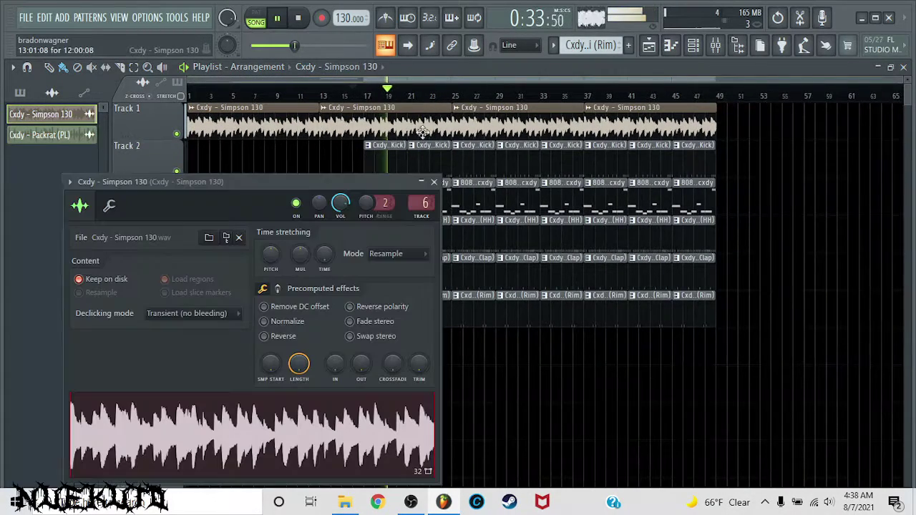
pyautogui.click(303, 324)
pyautogui.click(303, 324)
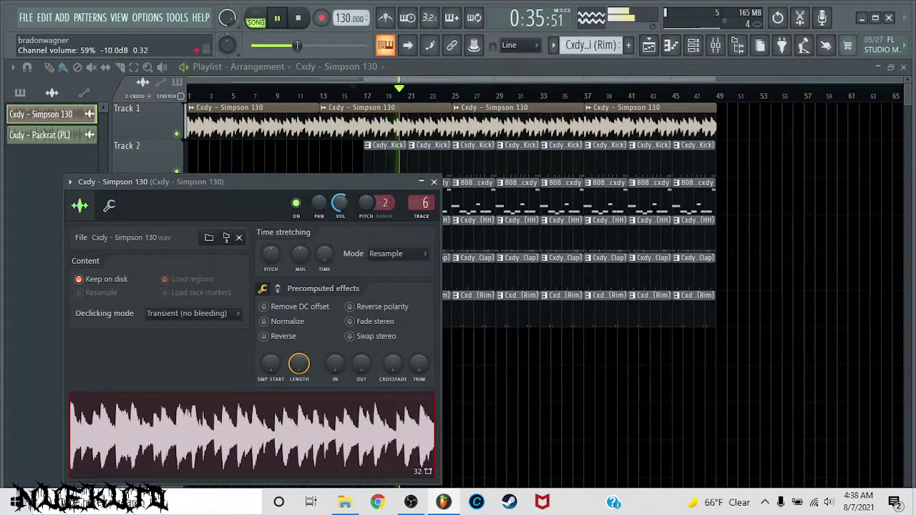
pyautogui.click(433, 182)
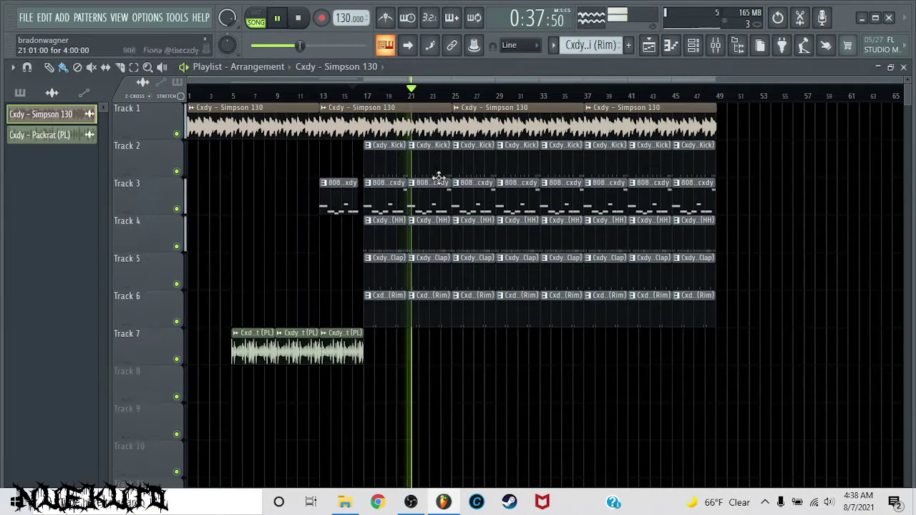
# - Try repeating the clips on Tracks 1 to 6 from bar 49 to bar 73, and undo the duplication
pyautogui.moveTo(744, 107); pyautogui.dragTo(478, 349)
pyautogui.hotkey('ctrl', 'b')
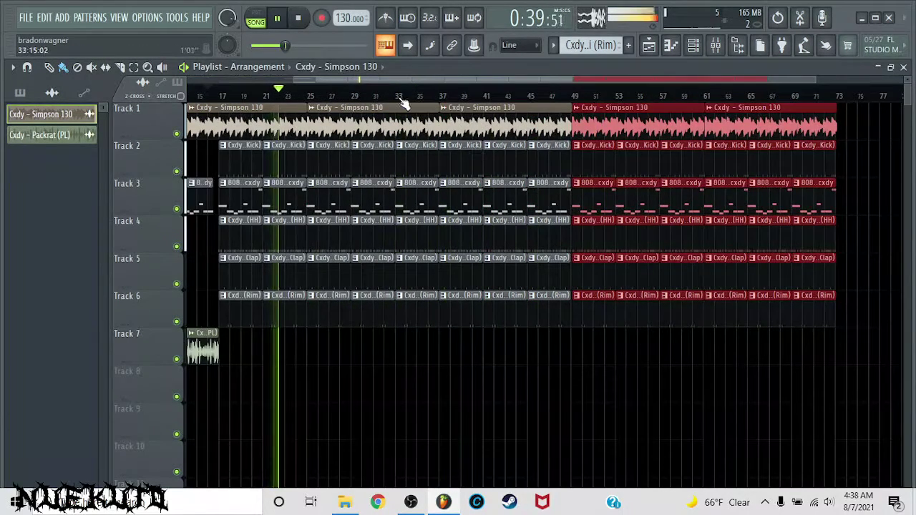
pyautogui.scroll(3, 393, 103)
pyautogui.hotkey('ctrl', 'z')
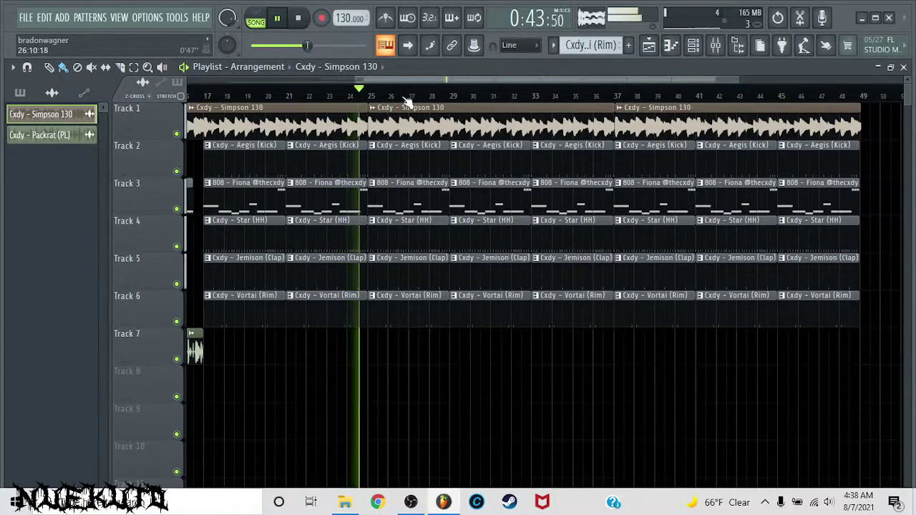
# - Delete the two Star hi-hat clips on Track 4 between bars 29 and 37
pyautogui.scroll(1, 403, 102)
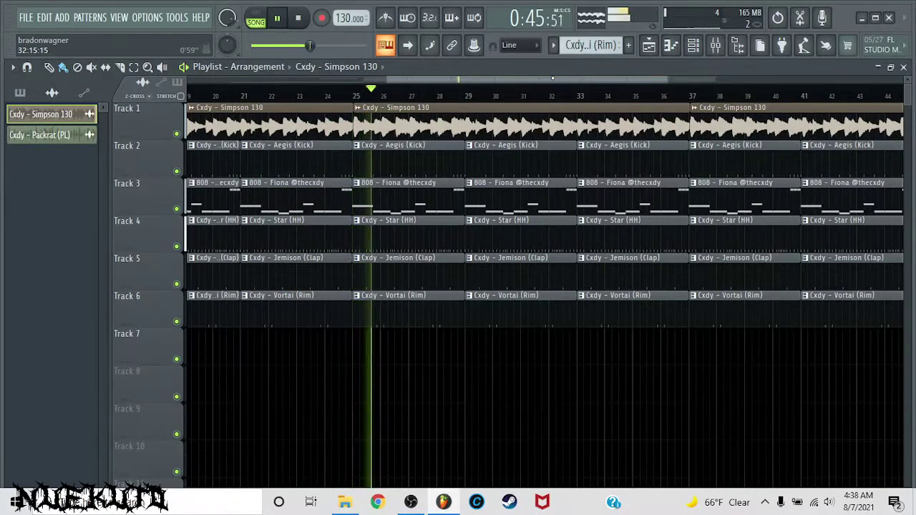
pyautogui.moveTo(572, 83); pyautogui.dragTo(623, 83)
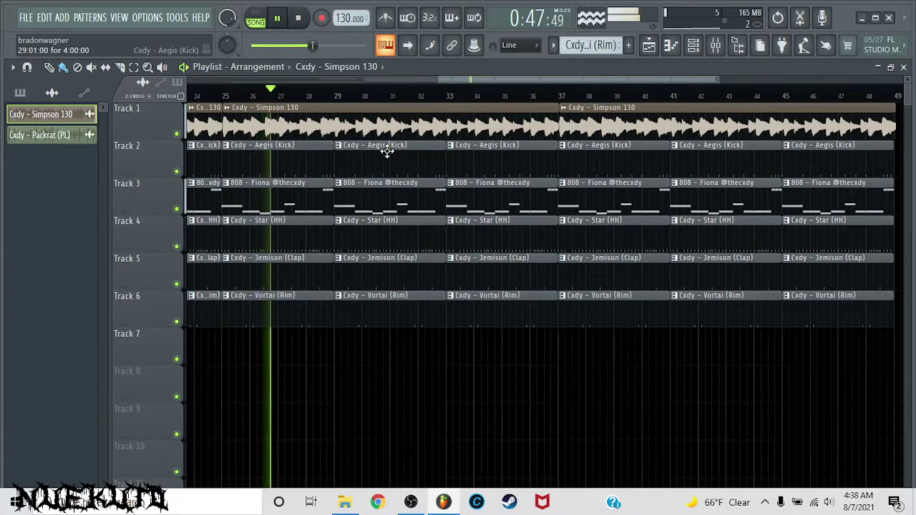
pyautogui.rightClick(389, 233)
pyautogui.rightClick(465, 234)
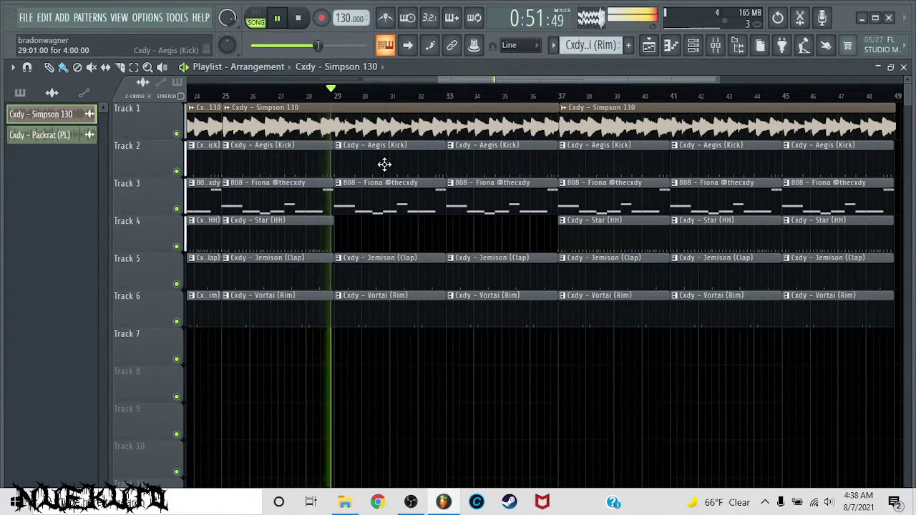
# - Delete the Aegis kick clips on Track 2 from bar 37 to bar 45 and the hi-hat clip at bar 45
pyautogui.hscroll(5, 483, 79)
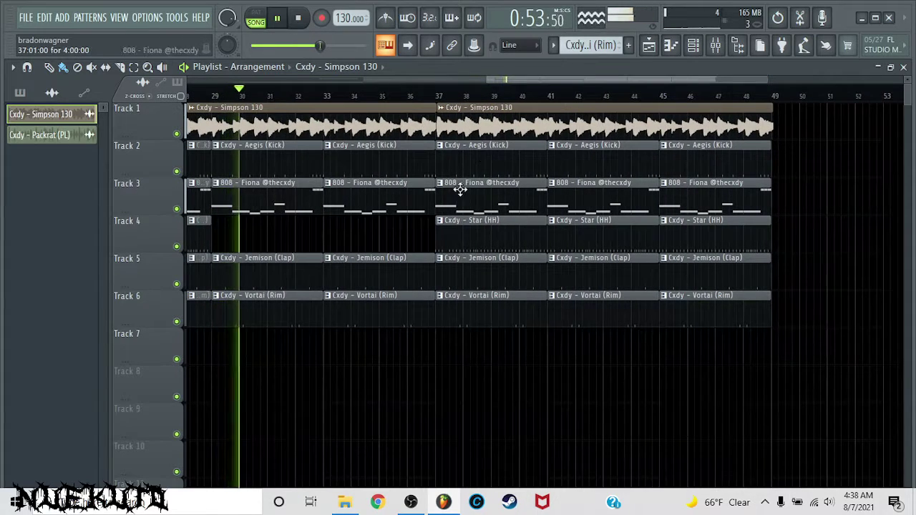
pyautogui.rightClick(487, 161)
pyautogui.rightClick(576, 165)
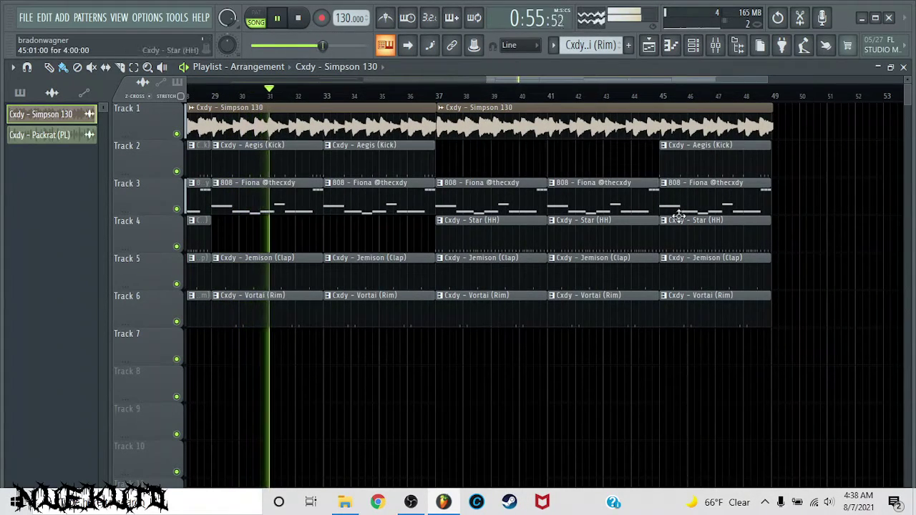
pyautogui.rightClick(707, 246)
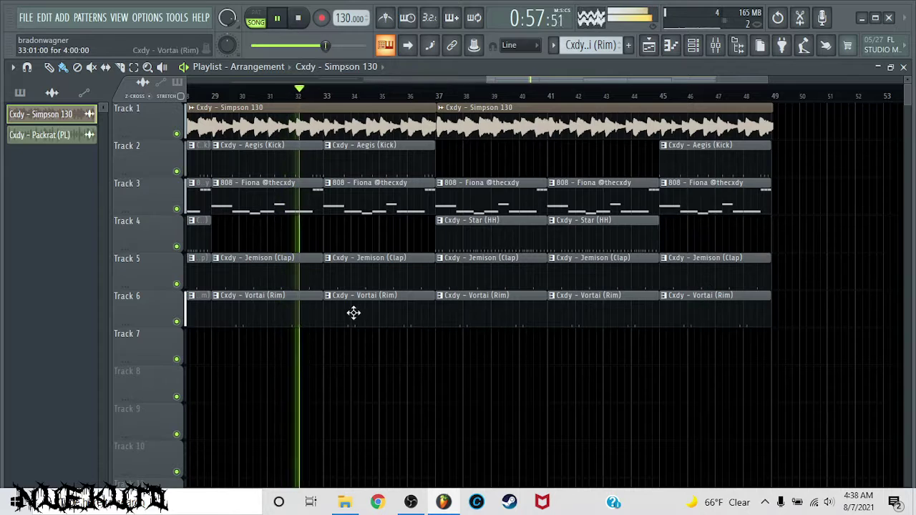
# - Delete the three Vortai rim clips on Track 6 from bar 37 to bar 49
pyautogui.rightClick(715, 319)
pyautogui.rightClick(523, 313)
pyautogui.rightClick(595, 322)
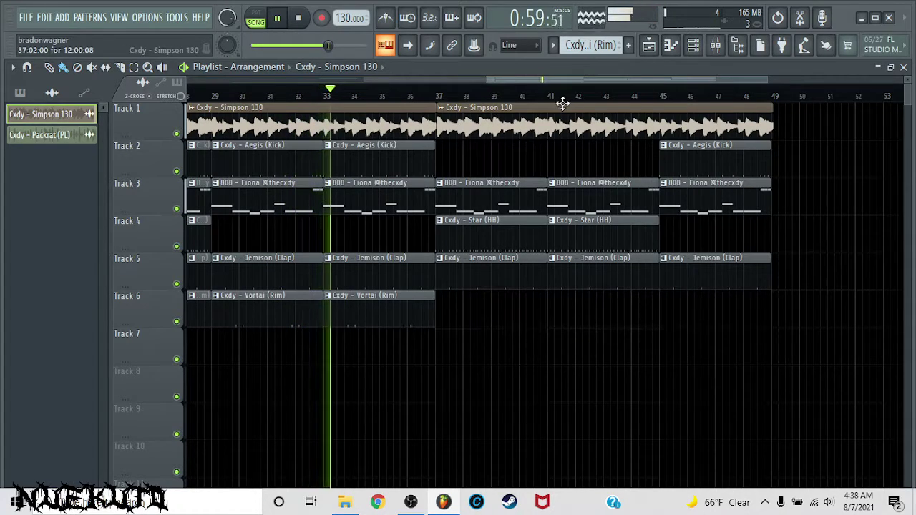
# - Try repeating the clips from bars 37 to 49 at bar 49, and delete all the copies
pyautogui.moveTo(761, 106); pyautogui.dragTo(459, 288)
pyautogui.hotkey('ctrl', 'b')
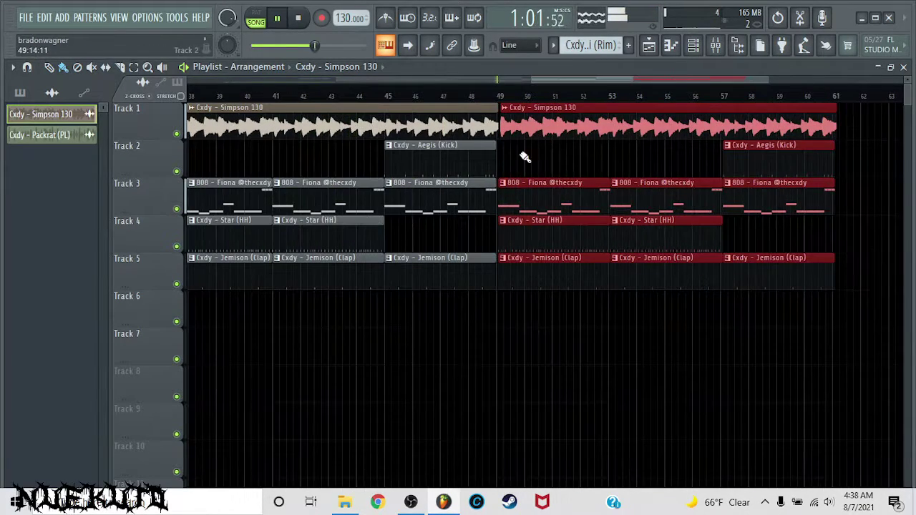
pyautogui.rightClick(520, 130)
pyautogui.rightClick(644, 272)
pyautogui.rightClick(744, 224)
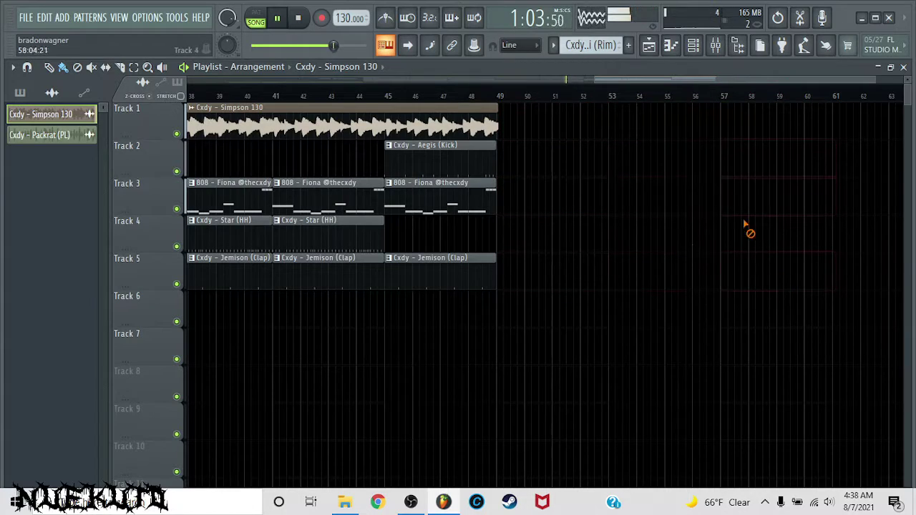
# - Play the song around bar 37 and review the thinned-out arrangement up to bar 49
pyautogui.moveTo(534, 79); pyautogui.dragTo(497, 80)
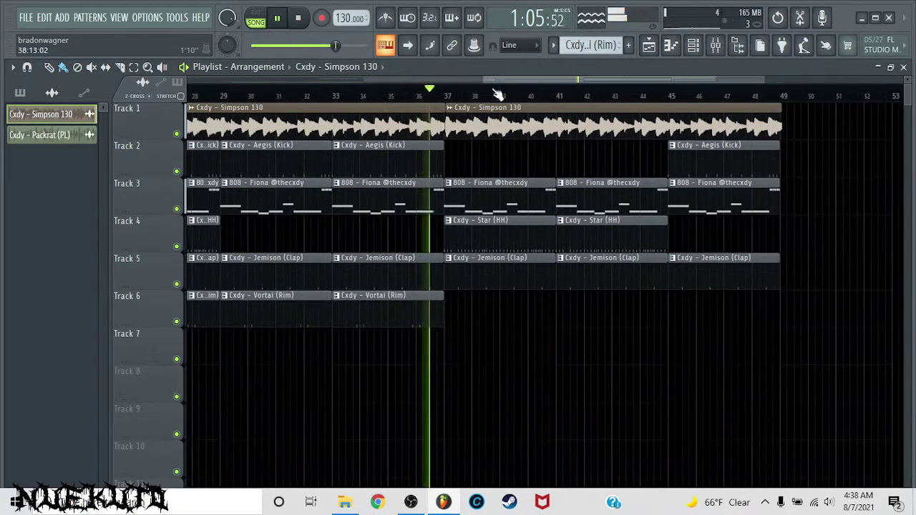
pyautogui.scroll(2, 467, 104)
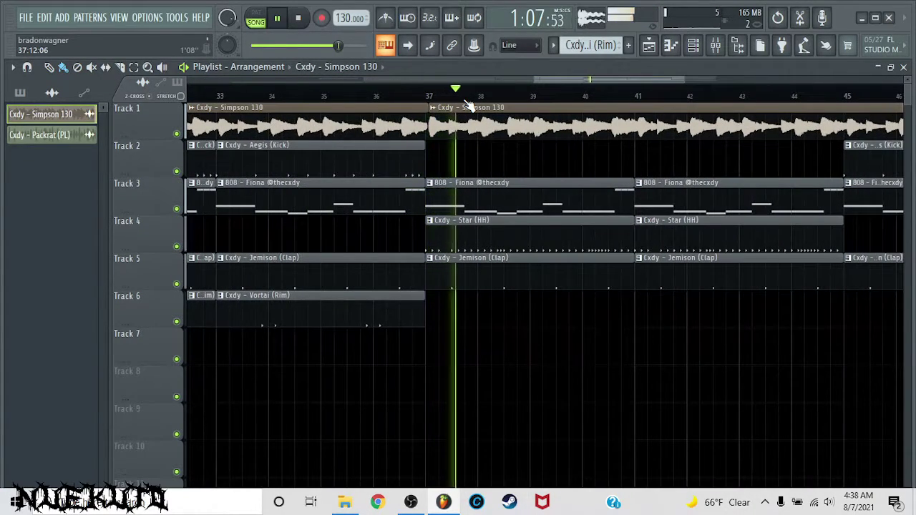
pyautogui.scroll(-3, 468, 105)
pyautogui.scroll(-3, 463, 104)
pyautogui.press('space')
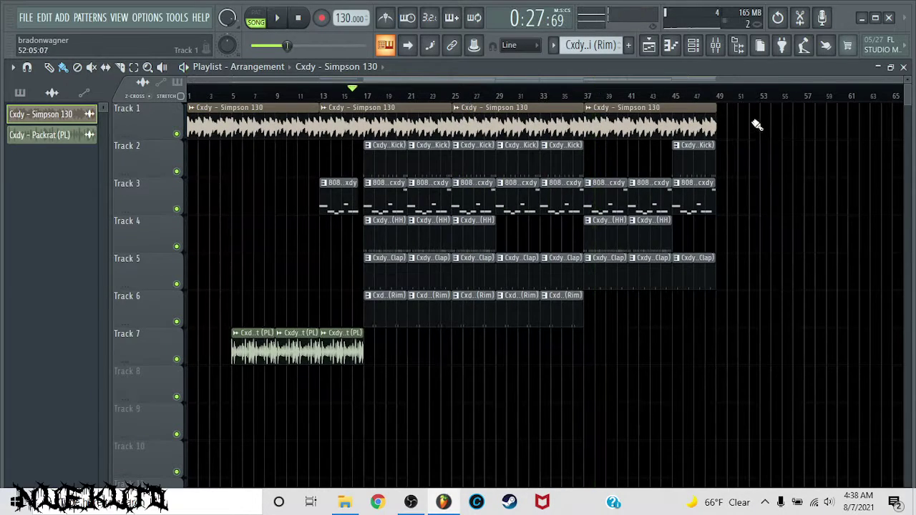
pyautogui.hotkey('ctrl', 'a')
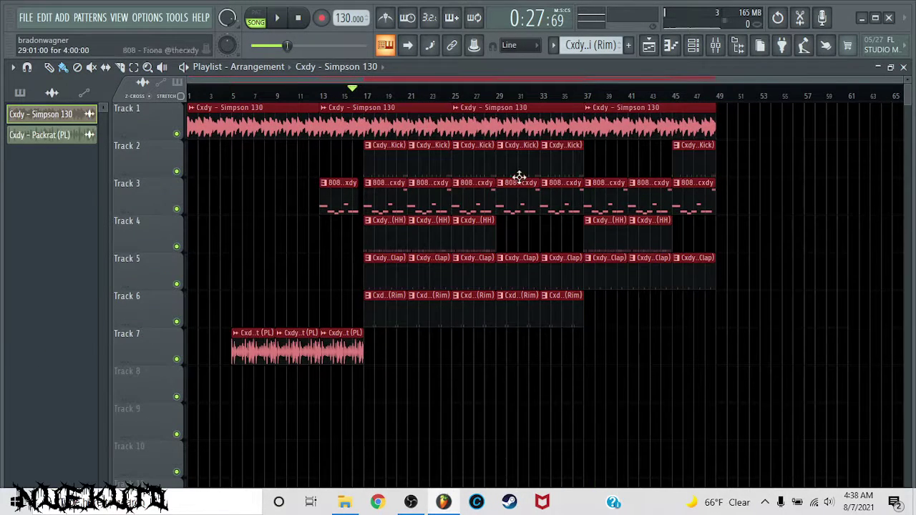
pyautogui.press('space')
pyautogui.scroll(4, 451, 104)
pyautogui.scroll(6, 526, 100)
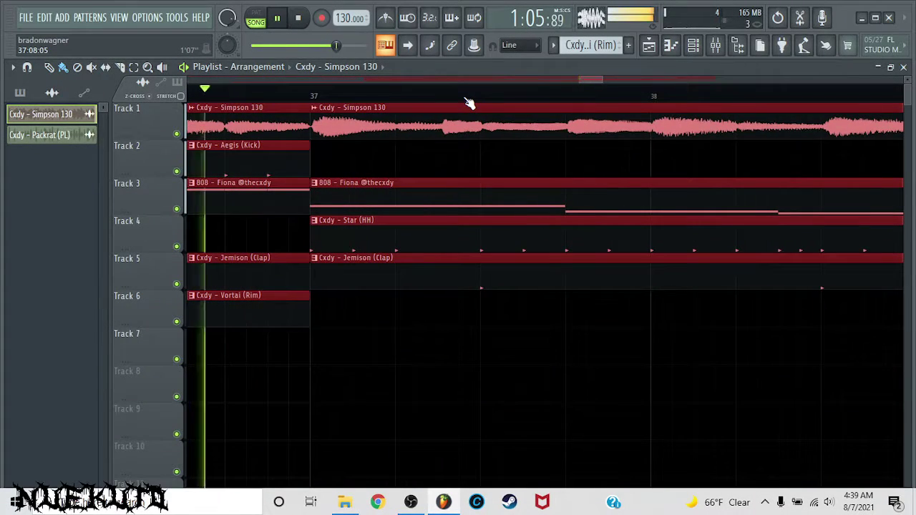
pyautogui.scroll(-9, 467, 100)
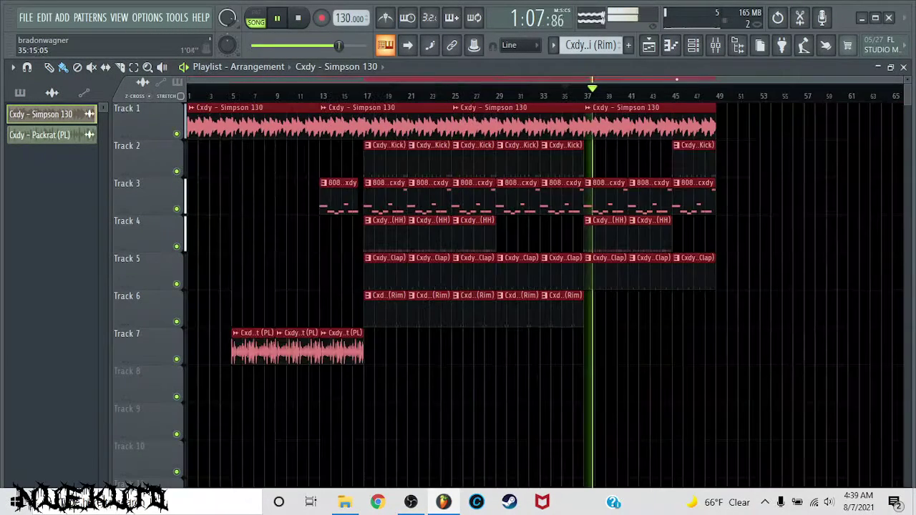
pyautogui.scroll(6, 687, 104)
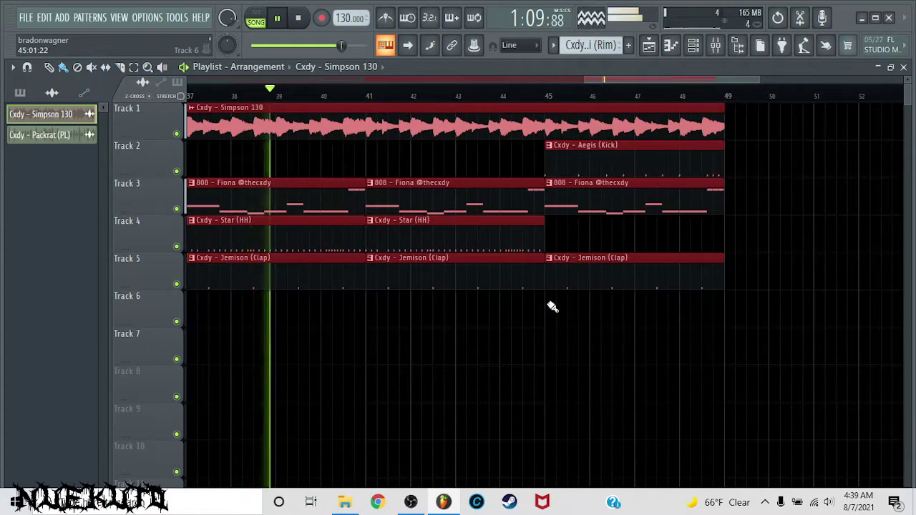
# - Open the Star hi-hat pattern in the channel rack and fill its channel every 2 steps
pyautogui.click(551, 306)
pyautogui.rightClick(594, 325)
pyautogui.click(358, 235)
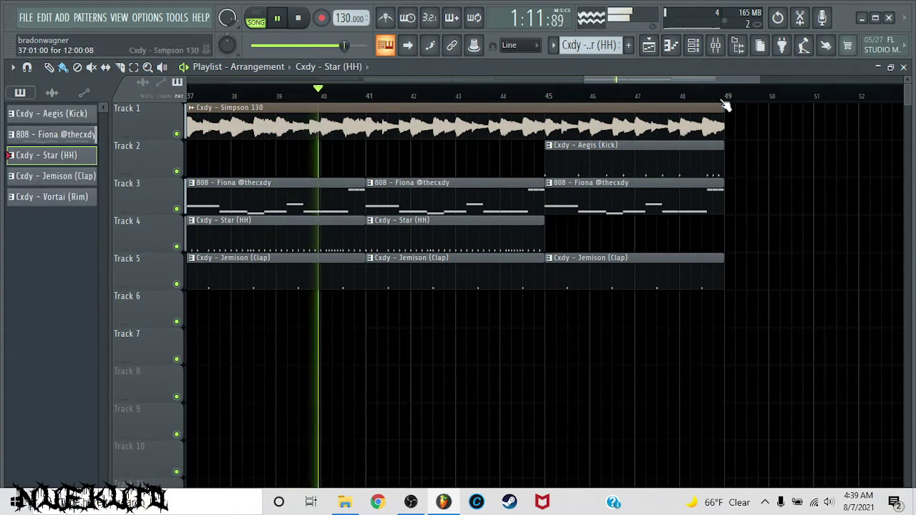
pyautogui.click(692, 45)
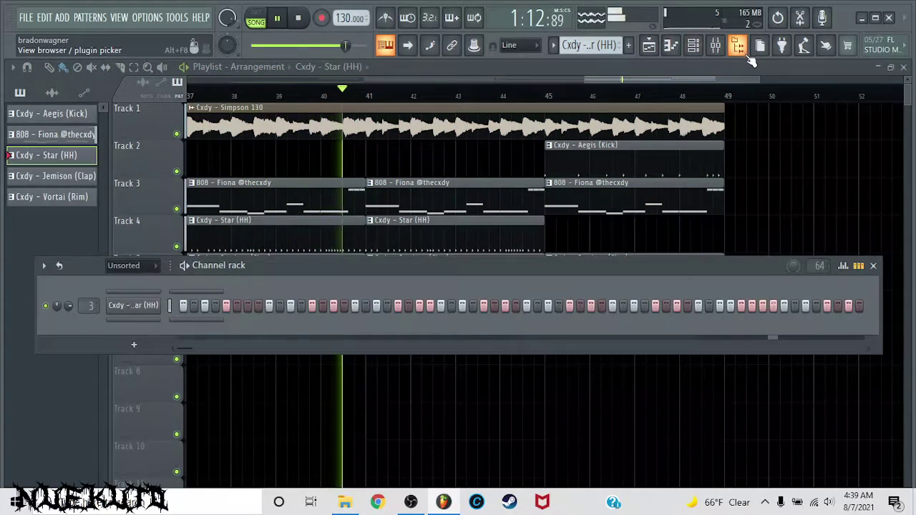
pyautogui.rightClick(157, 310)
pyautogui.click(325, 338)
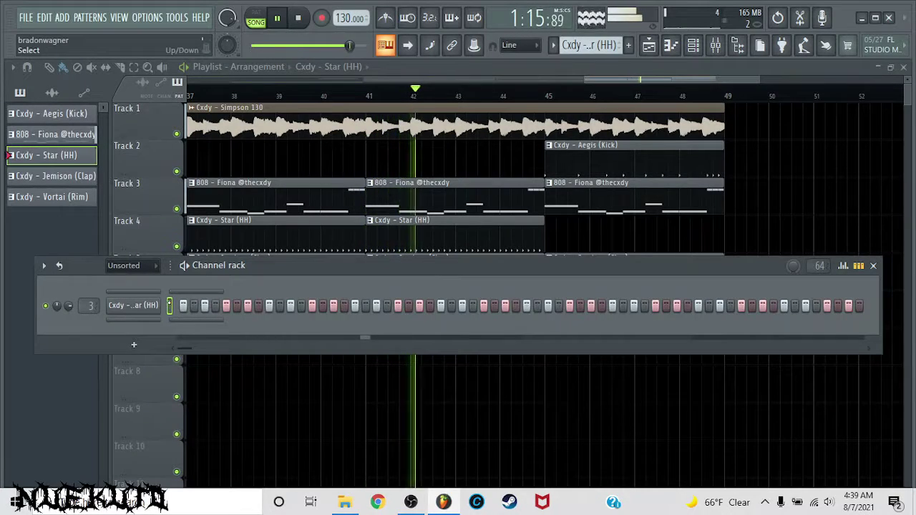
# - Try the Fill every, Euclidean and Manual types in Advanced fill on the Star hi-hat channel, rotating the sequence
pyautogui.rightClick(153, 307)
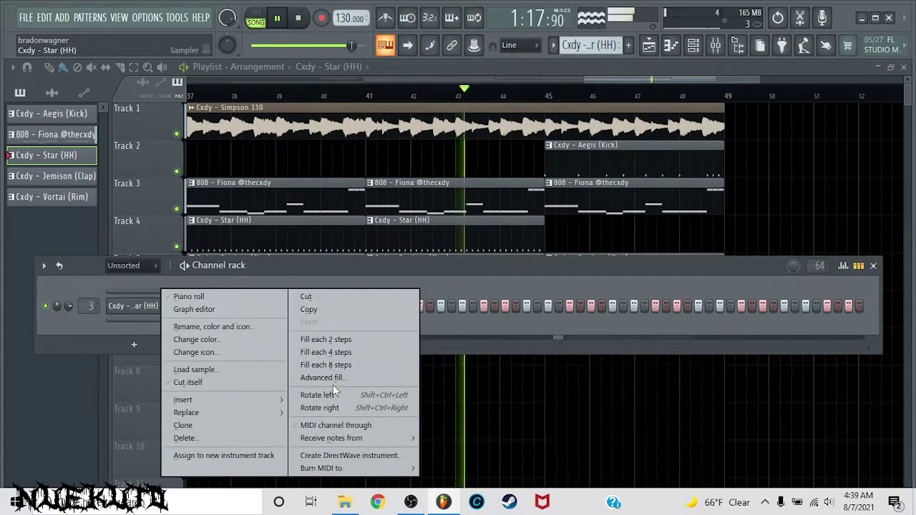
pyautogui.click(333, 380)
pyautogui.moveTo(449, 192); pyautogui.dragTo(449, 236)
pyautogui.click(531, 333)
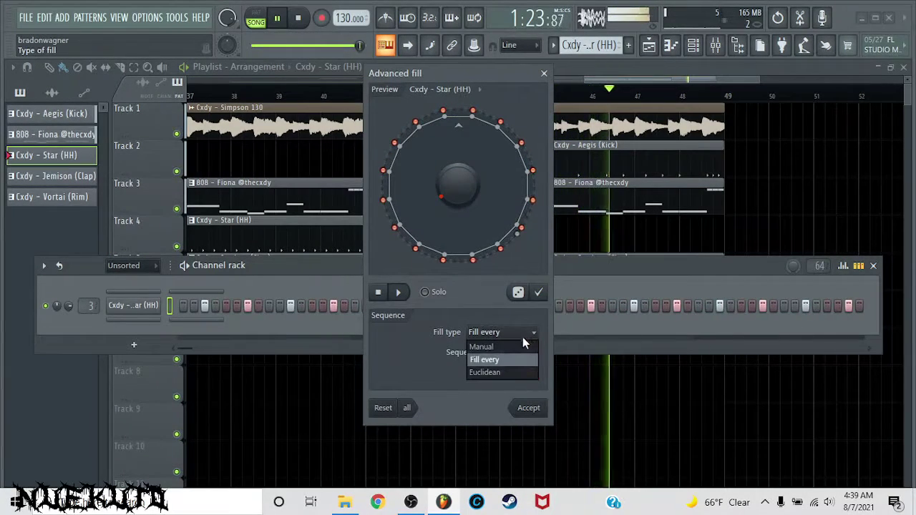
pyautogui.click(499, 372)
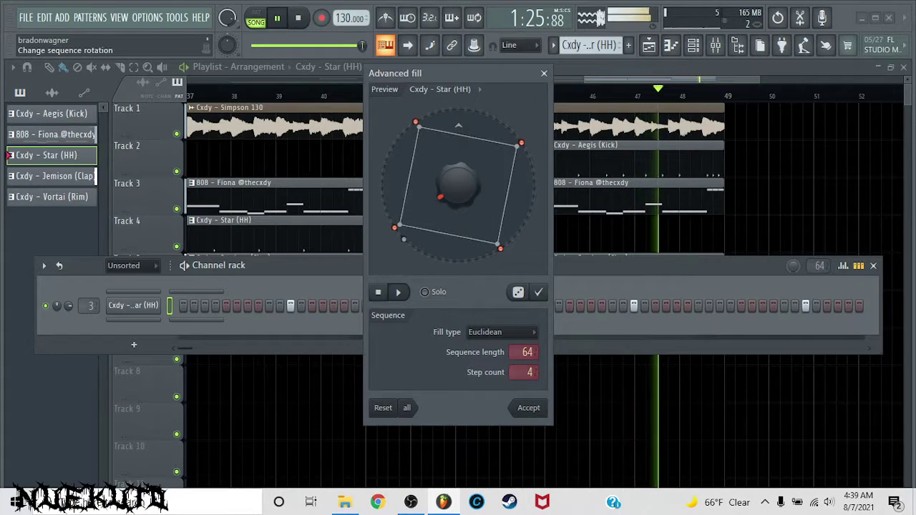
pyautogui.moveTo(448, 191); pyautogui.dragTo(458, 211)
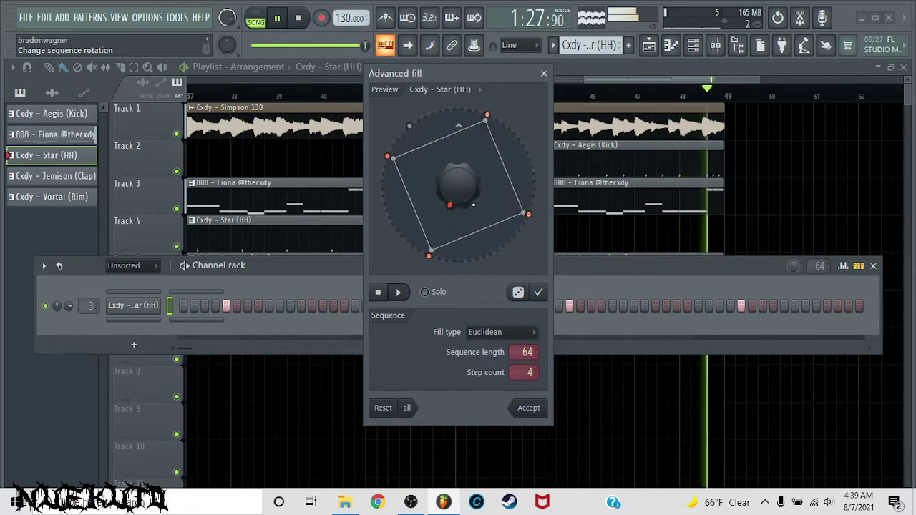
pyautogui.click(518, 334)
pyautogui.click(501, 347)
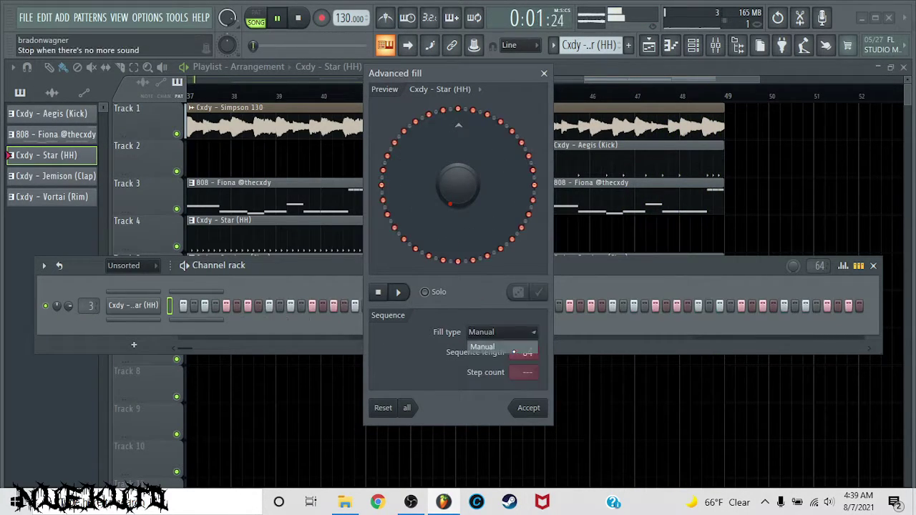
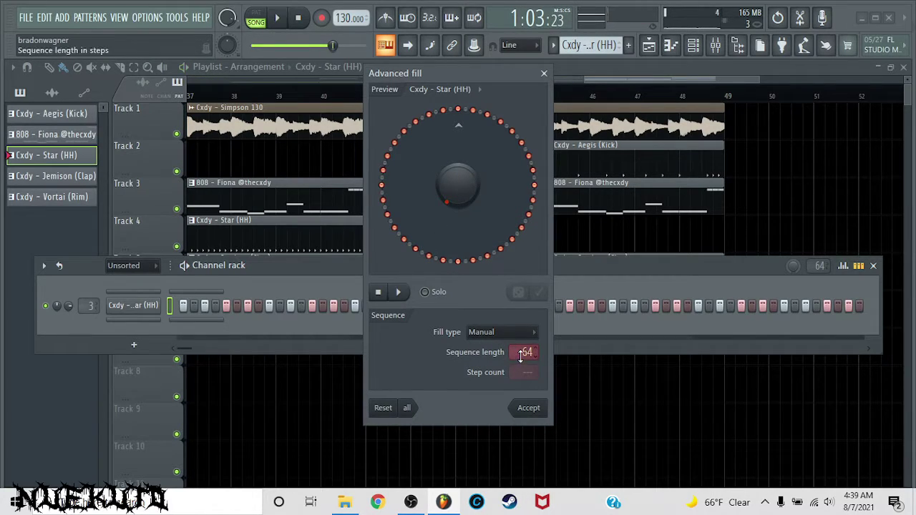
# - Try different sequence lengths for the hi-hat fill, such as 67, 100 and 21, and discard the advanced fill
pyautogui.moveTo(521, 356); pyautogui.dragTo(521, 349)
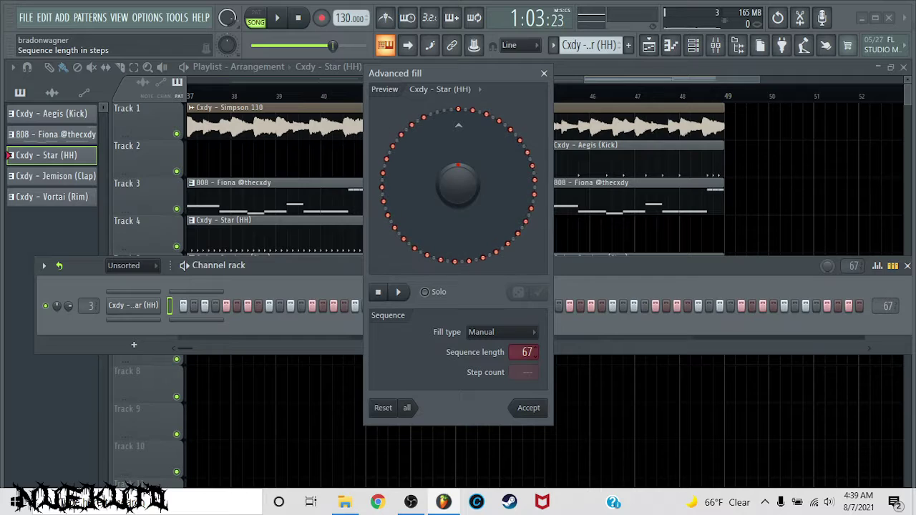
pyautogui.moveTo(527, 352); pyautogui.dragTo(527, 244)
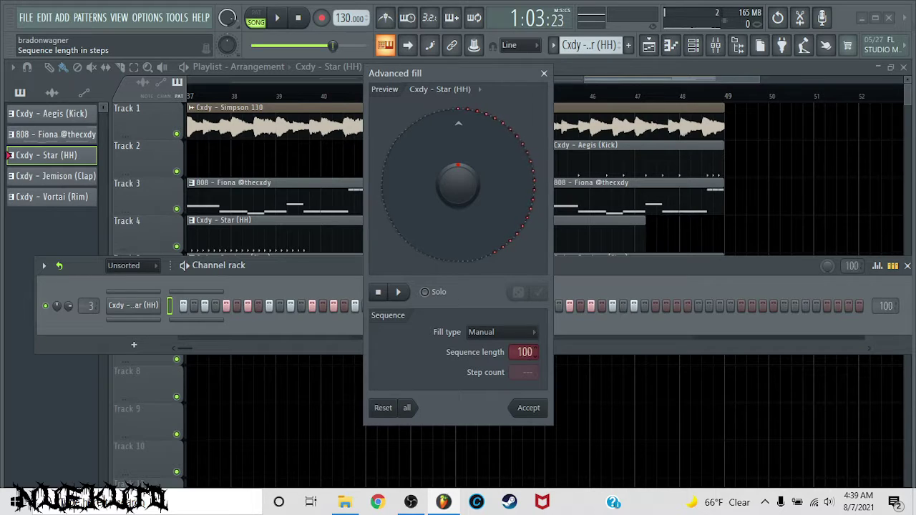
pyautogui.moveTo(526, 352); pyautogui.dragTo(526, 488)
pyautogui.moveTo(526, 352); pyautogui.dragTo(526, 312)
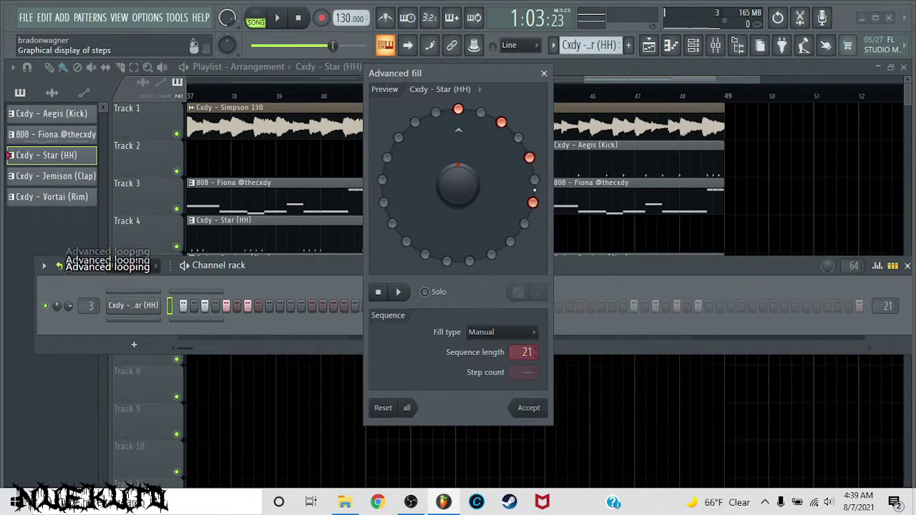
pyautogui.click(544, 75)
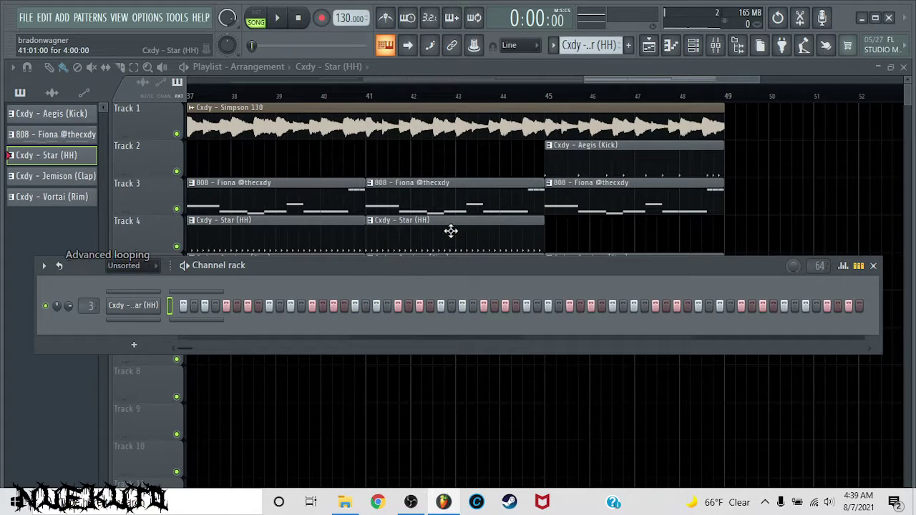
# - Refill the Star hi-hat channel every 2 steps and play the arrangement from bar 40
pyautogui.rightClick(126, 317)
pyautogui.click(315, 335)
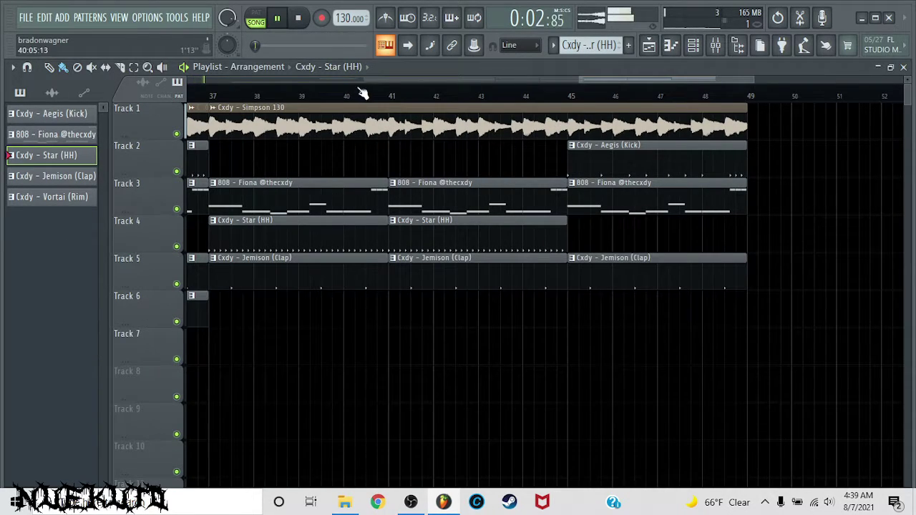
pyautogui.click(364, 93)
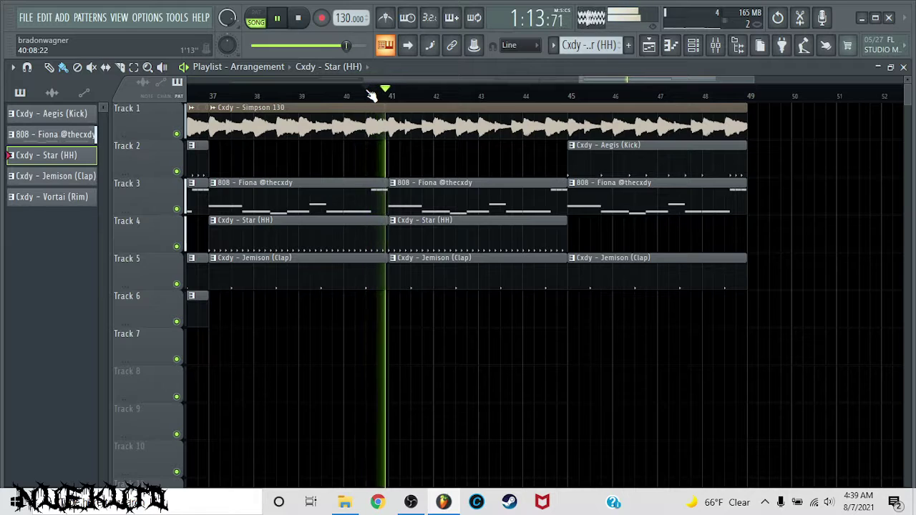
pyautogui.scroll(-2, 373, 93)
pyautogui.scroll(-3, 373, 93)
pyautogui.scroll(4, 679, 102)
# - Lower the Star hi-hat mixer track volume to about -10 dB and stop playback
pyautogui.click(692, 47)
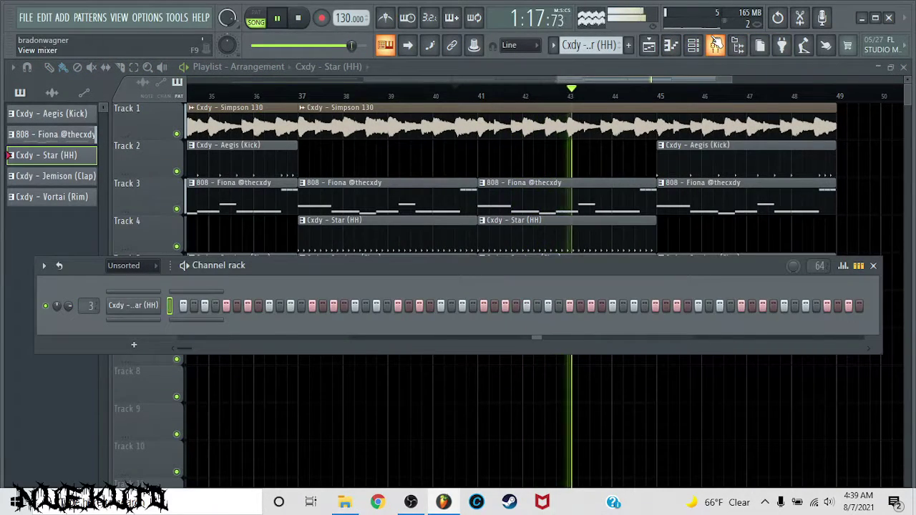
pyautogui.press('F9')
pyautogui.moveTo(198, 279); pyautogui.dragTo(198, 321)
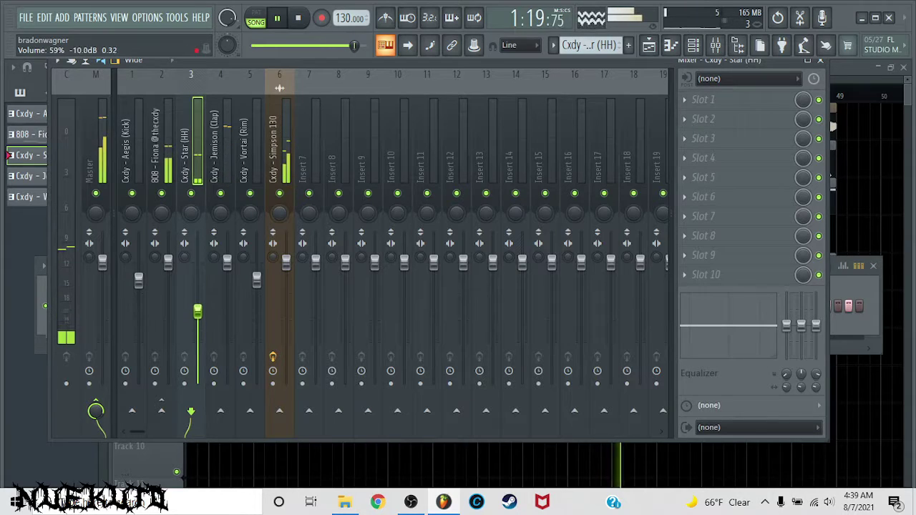
pyautogui.click(822, 62)
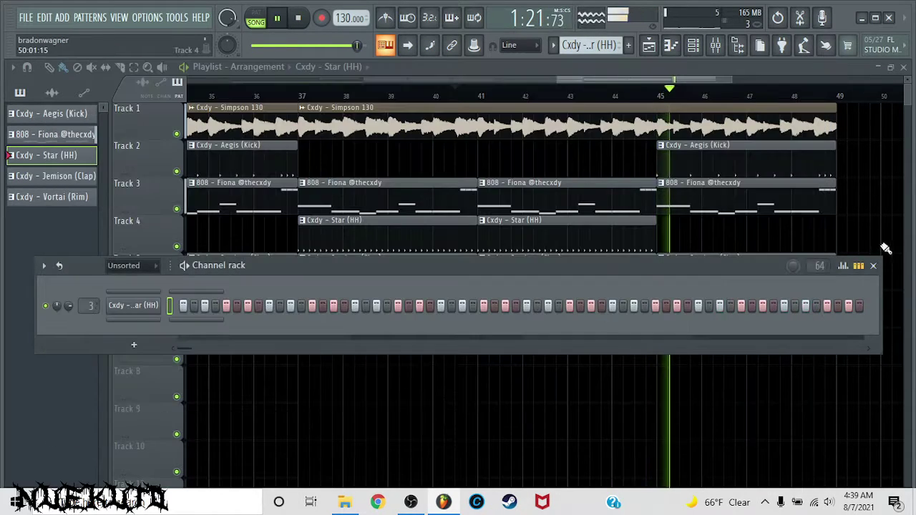
pyautogui.click(875, 266)
pyautogui.press('space')
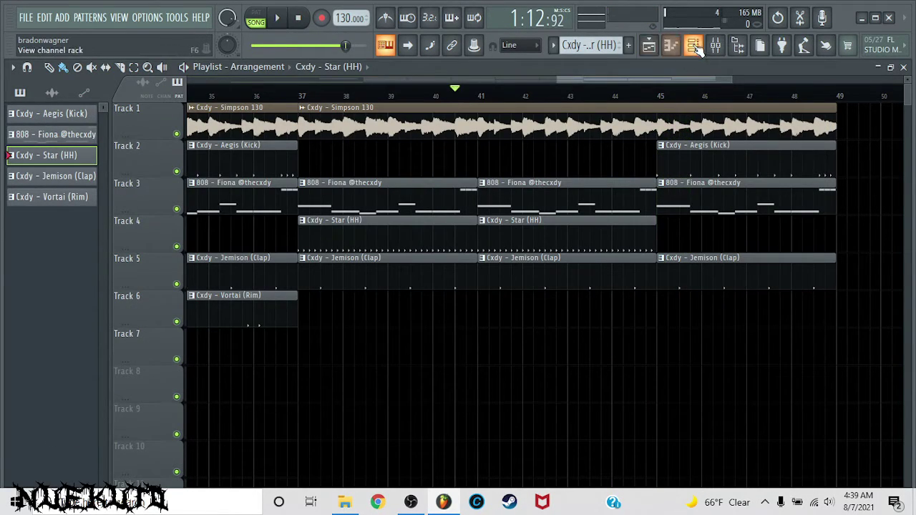
# - Try the Star hi-hat channel with every step filled and play the song from bar 36
pyautogui.click(694, 46)
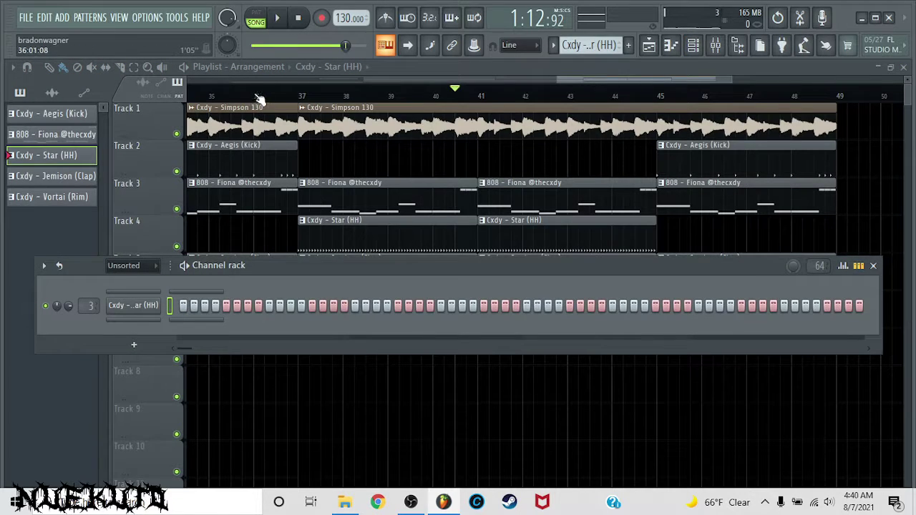
pyautogui.click(259, 99)
pyautogui.press('space')
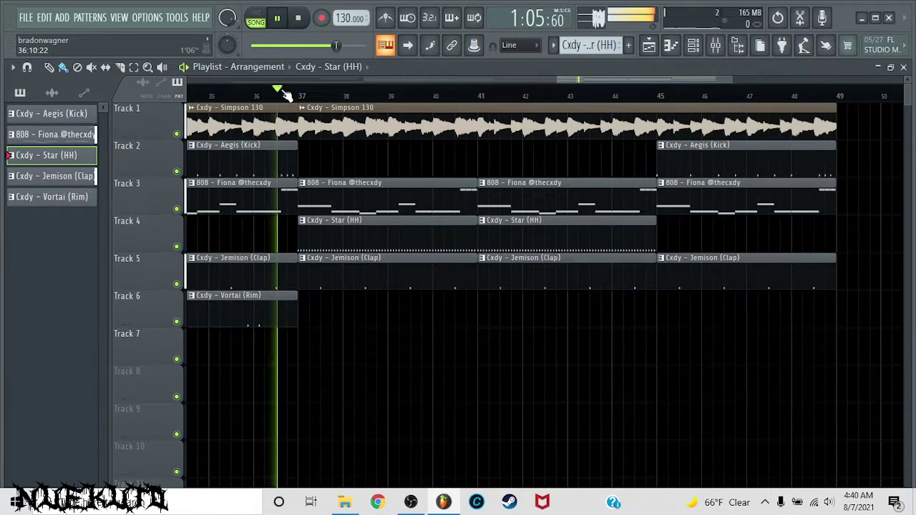
# - Try filling the Star hi-hat channel every 4 steps, set it back to every 2 steps, and stop playback
pyautogui.click(694, 45)
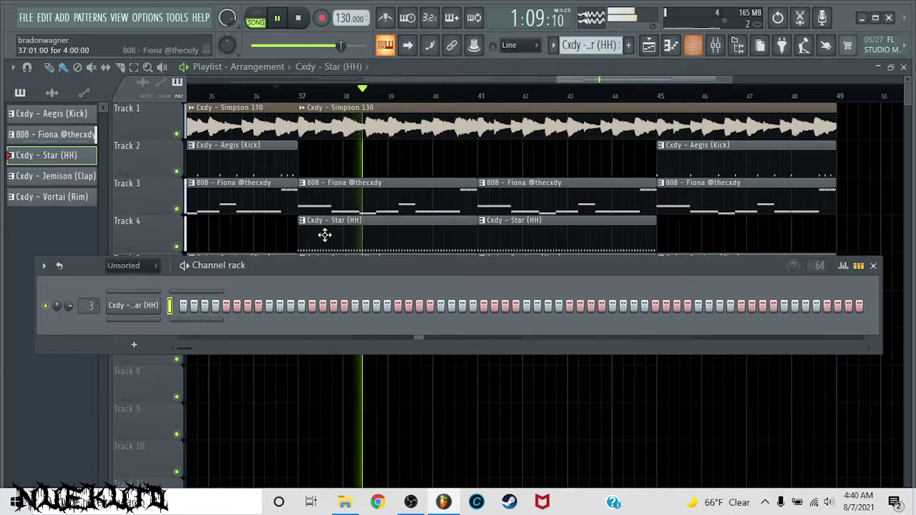
pyautogui.rightClick(140, 306)
pyautogui.click(335, 352)
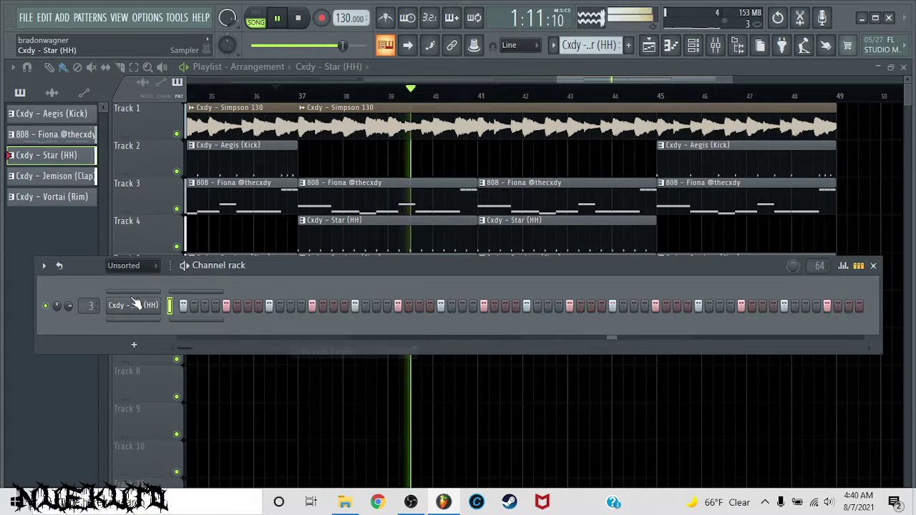
pyautogui.rightClick(136, 306)
pyautogui.click(362, 337)
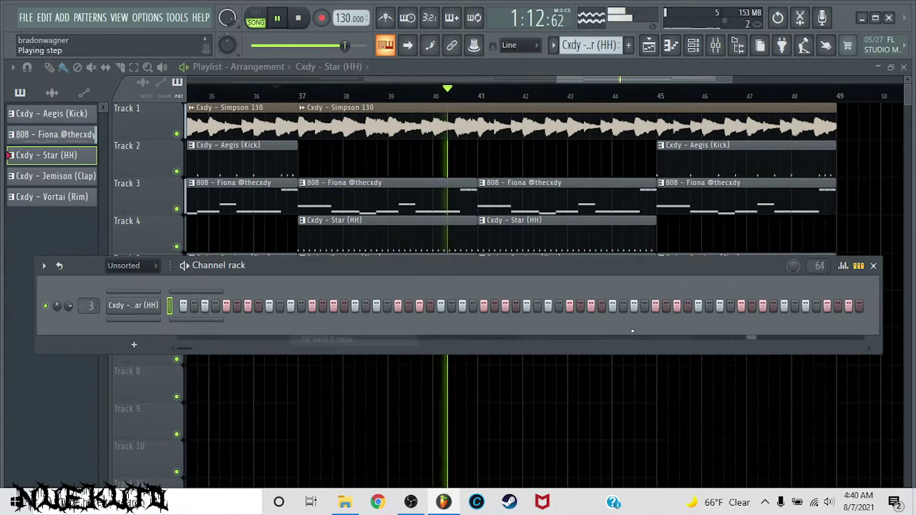
pyautogui.click(873, 266)
pyautogui.press('space')
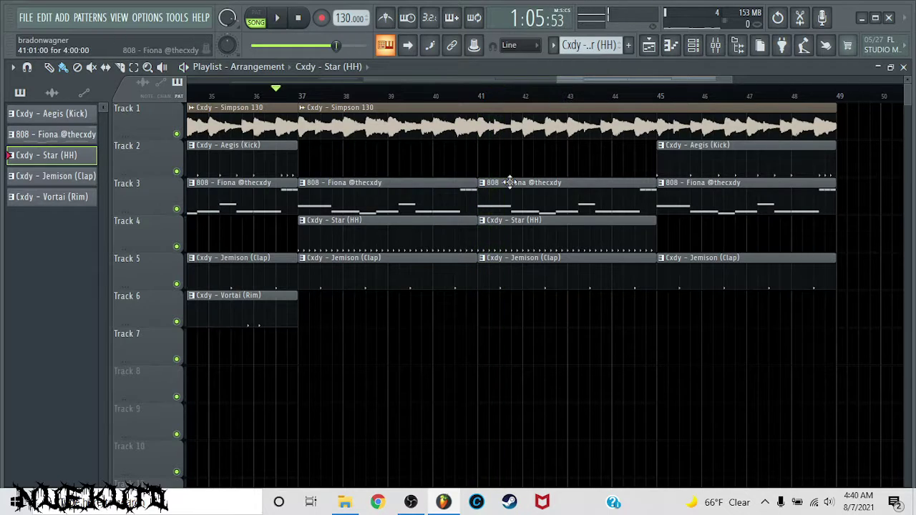
# - Trim the start of the 808, hi-hat and clap clips at bar 41 to bar 42 and play the gap
pyautogui.moveTo(508, 182); pyautogui.dragTo(485, 308)
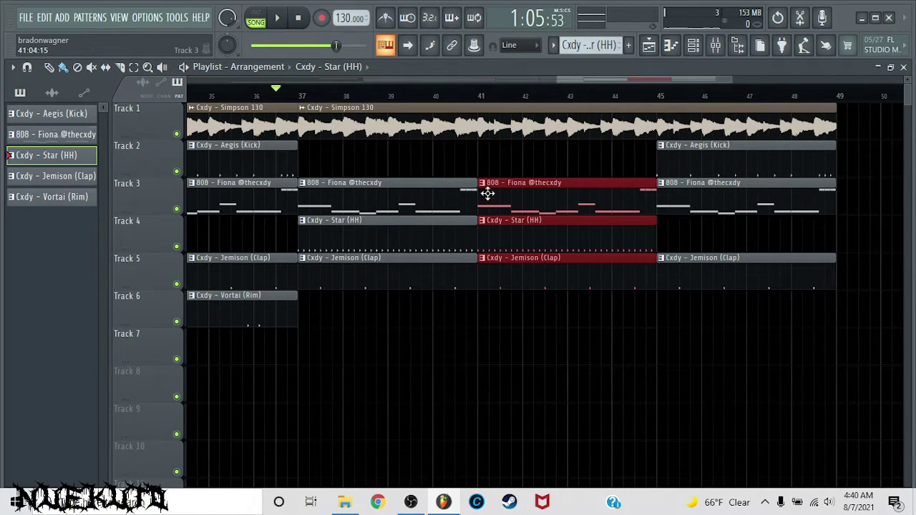
pyautogui.moveTo(487, 194)
pyautogui.mouseDown()
pyautogui.moveTo(501, 193)
pyautogui.moveTo(483, 195)
pyautogui.mouseUp()
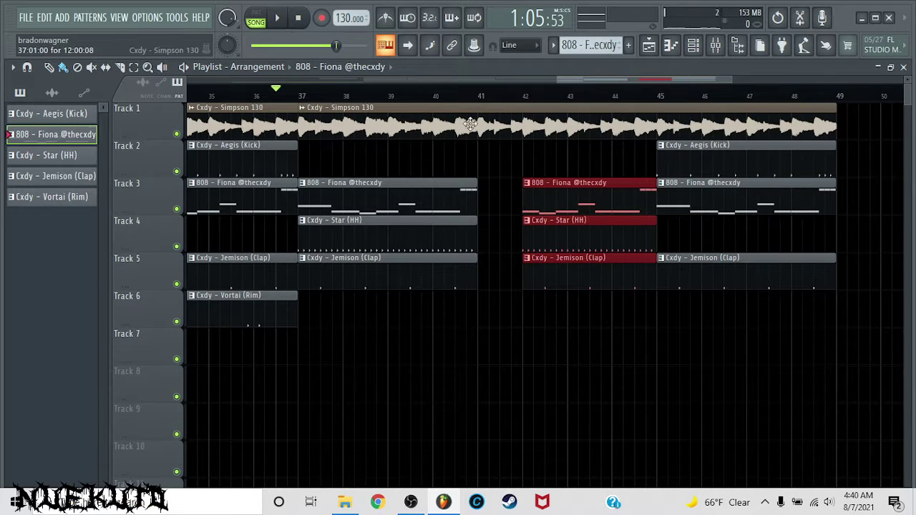
pyautogui.press('space')
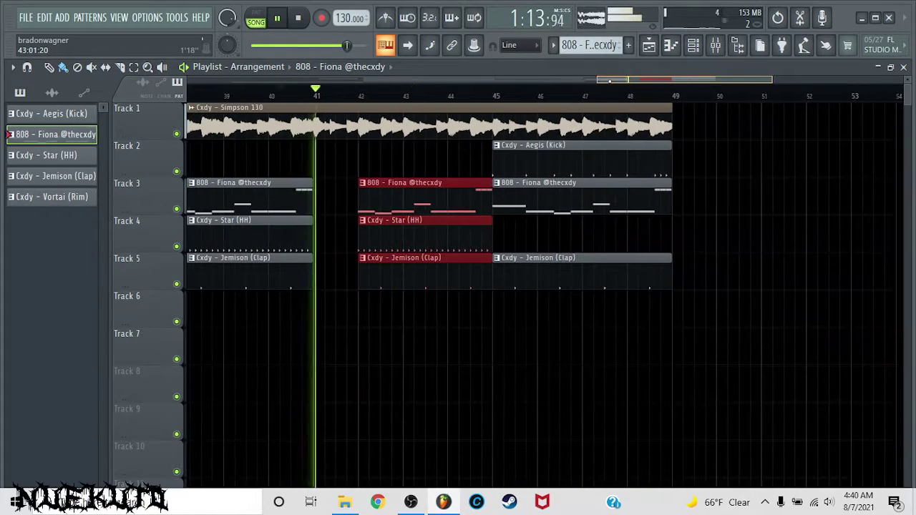
# - Select all clips in the playlist and duplicate the whole arrangement after bar 49
pyautogui.scroll(-3, 630, 98)
pyautogui.keyDown('ctrl'); pyautogui.click(645, 121); pyautogui.keyUp('ctrl')
pyautogui.scroll(-1, 609, 99)
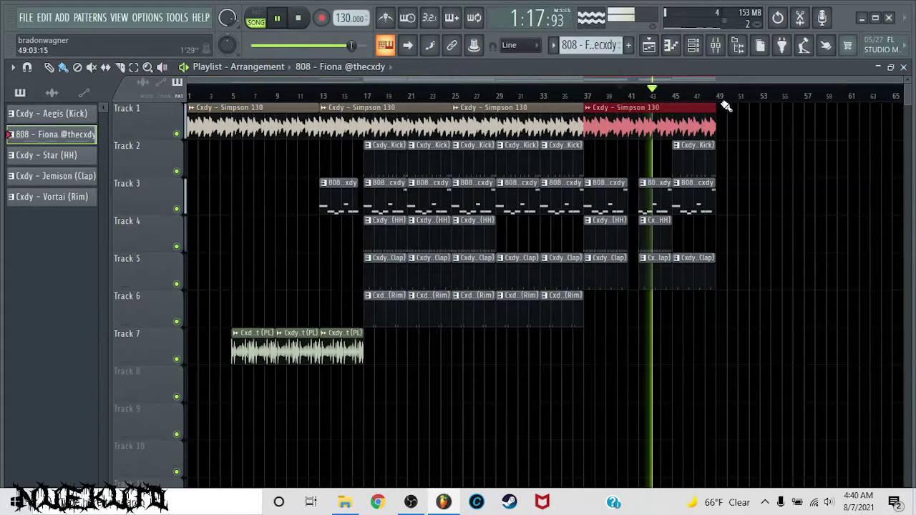
pyautogui.hotkey('ctrl', 'a')
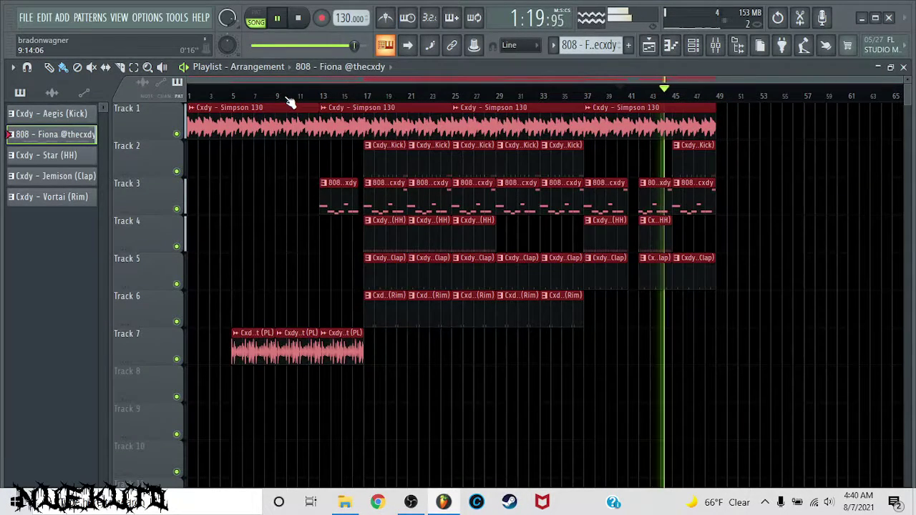
pyautogui.hotkey('ctrl', 'b')
# - Delete the first copied Simpson 130 clip and move the copied clips so the next Simpson 130 copy starts at bar 49
pyautogui.scroll(-2, 290, 102)
pyautogui.scroll(4, 494, 122)
pyautogui.rightClick(558, 132)
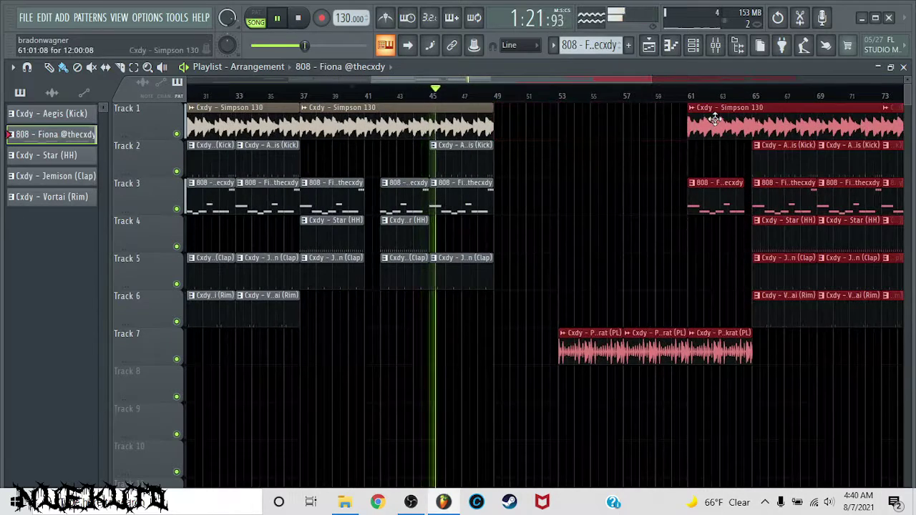
pyautogui.moveTo(715, 119); pyautogui.dragTo(527, 156)
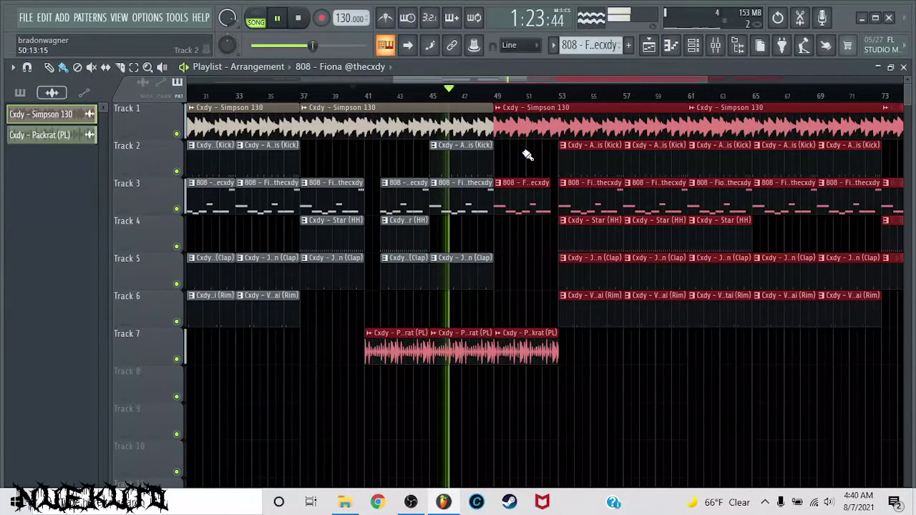
# - Delete the three copied Packrat percussion loop clips on Track 7 between bars 41 and 53
pyautogui.rightClick(411, 362)
pyautogui.rightClick(465, 352)
pyautogui.rightClick(517, 349)
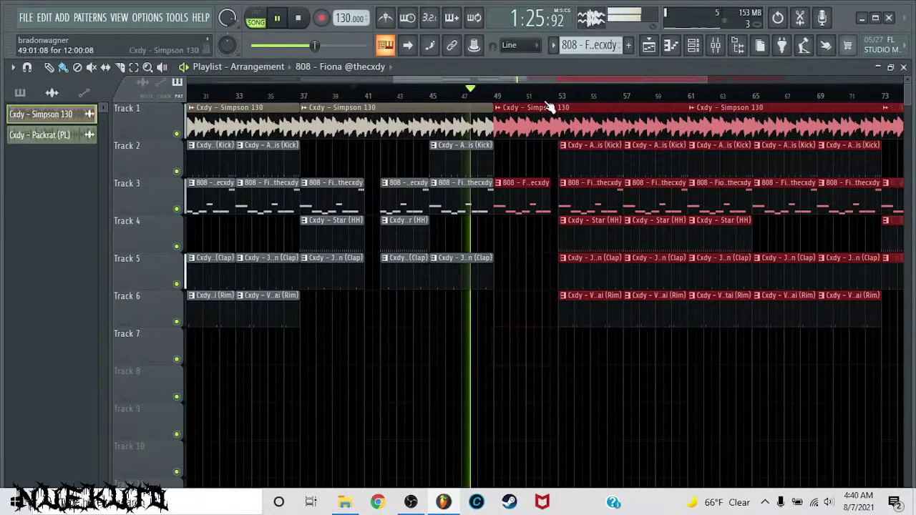
# - Place a Simpson 130 clip at bar 49 and move the copied arrangement so it starts at bar 61
pyautogui.moveTo(549, 108); pyautogui.dragTo(758, 122)
pyautogui.click(544, 118)
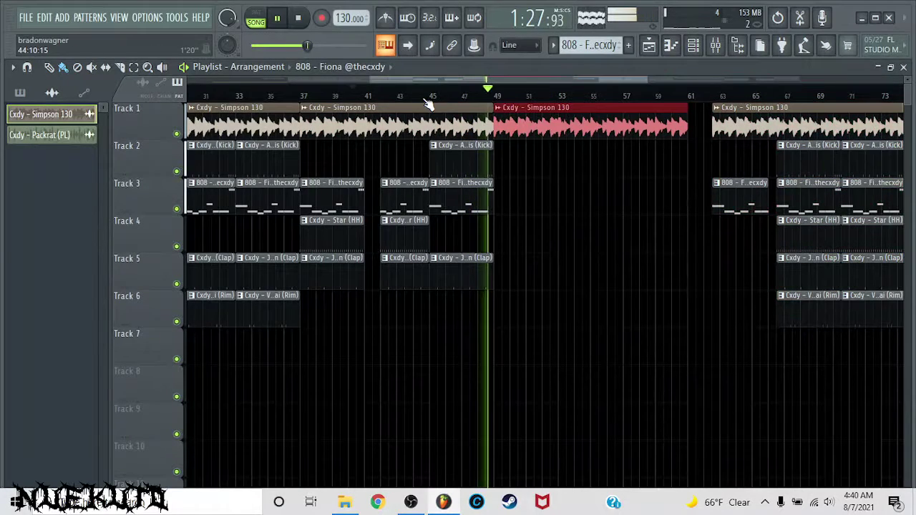
pyautogui.scroll(-3, 427, 104)
pyautogui.moveTo(825, 115); pyautogui.dragTo(605, 362)
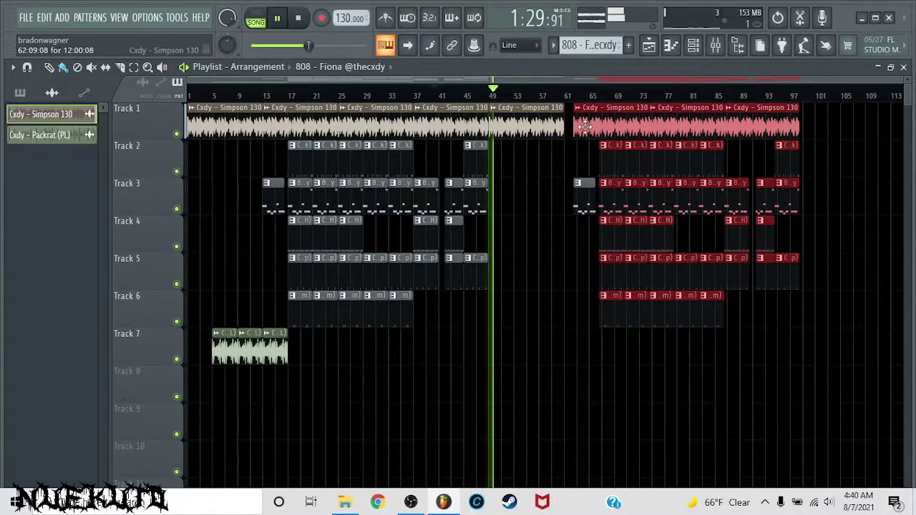
pyautogui.moveTo(813, 107); pyautogui.dragTo(576, 338)
pyautogui.moveTo(587, 204); pyautogui.dragTo(581, 201)
pyautogui.scroll(2, 580, 99)
pyautogui.moveTo(556, 117); pyautogui.dragTo(540, 116)
# - Try the Reverse and Normalize effects on the Simpson 130 sample and switch both off again
pyautogui.doubleClick(519, 107)
pyautogui.click(281, 340)
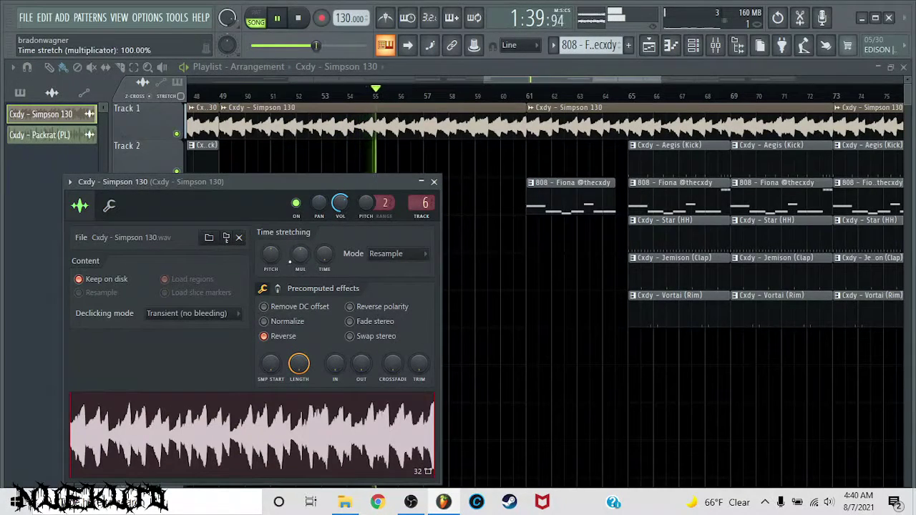
pyautogui.click(276, 324)
pyautogui.click(277, 324)
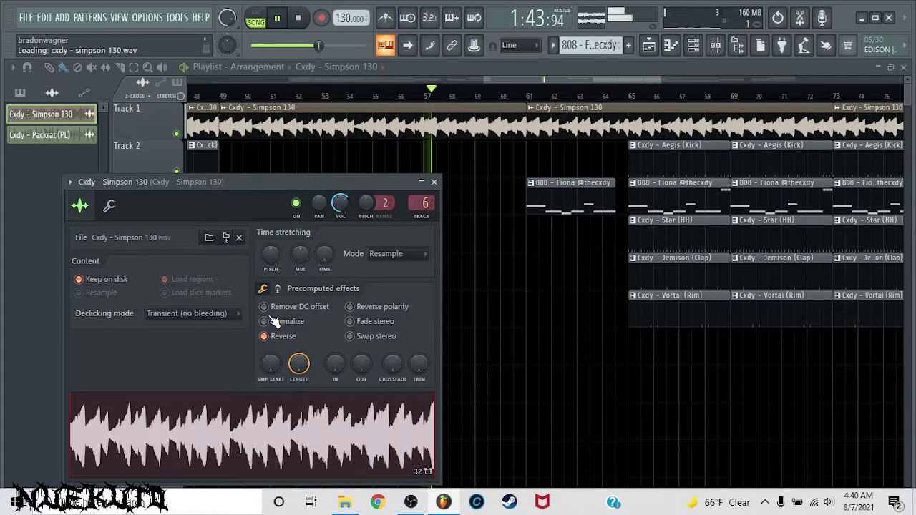
pyautogui.click(273, 341)
# - Lower the time-stretching pitch of the Simpson 130 sample slightly
pyautogui.moveTo(270, 253); pyautogui.dragTo(271, 261)
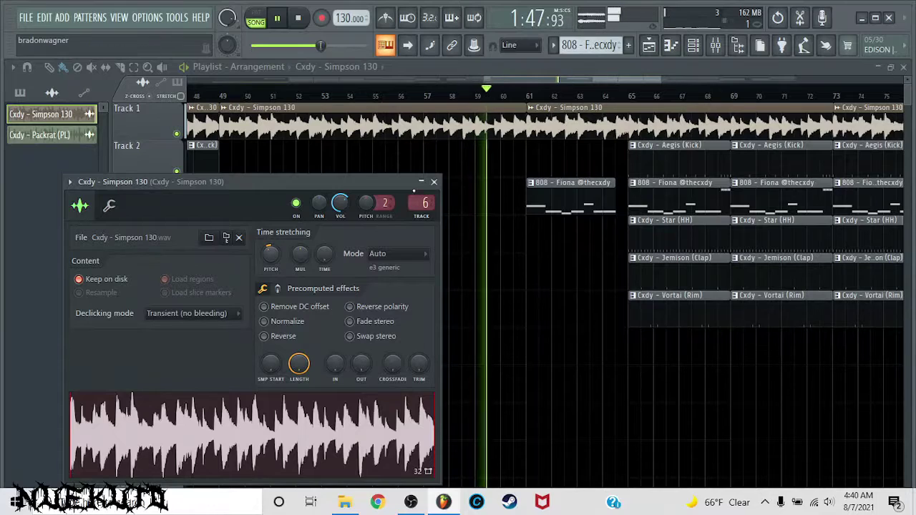
# - In the 808 - Fiona pattern, lower the first note to C5, the three high closing notes to B5 and the bar-3 E5 note to C#5
pyautogui.click(434, 181)
pyautogui.scroll(-3, 441, 107)
pyautogui.doubleClick(542, 182)
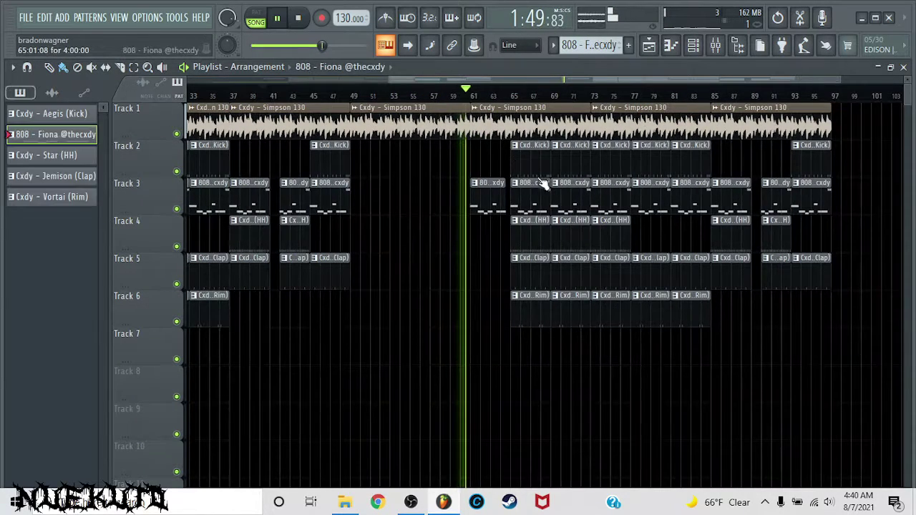
pyautogui.press('space')
pyautogui.moveTo(113, 279); pyautogui.dragTo(113, 293)
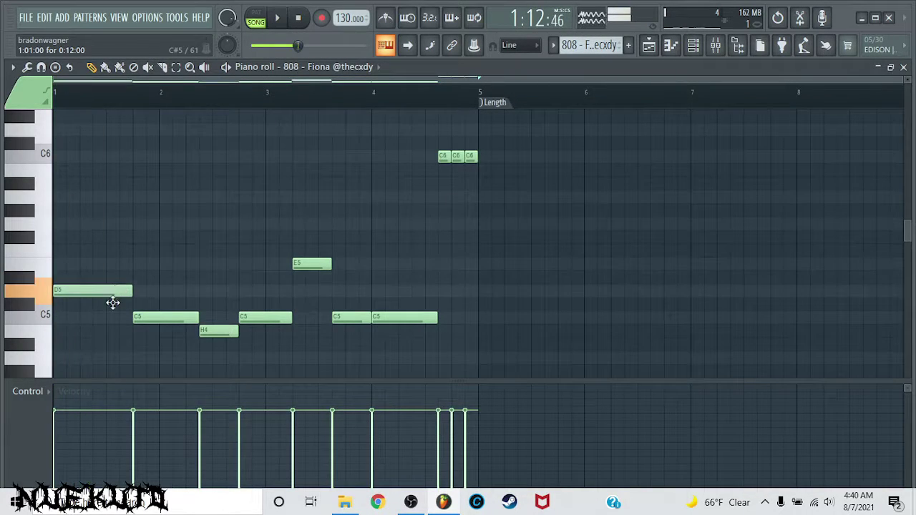
pyautogui.press('space')
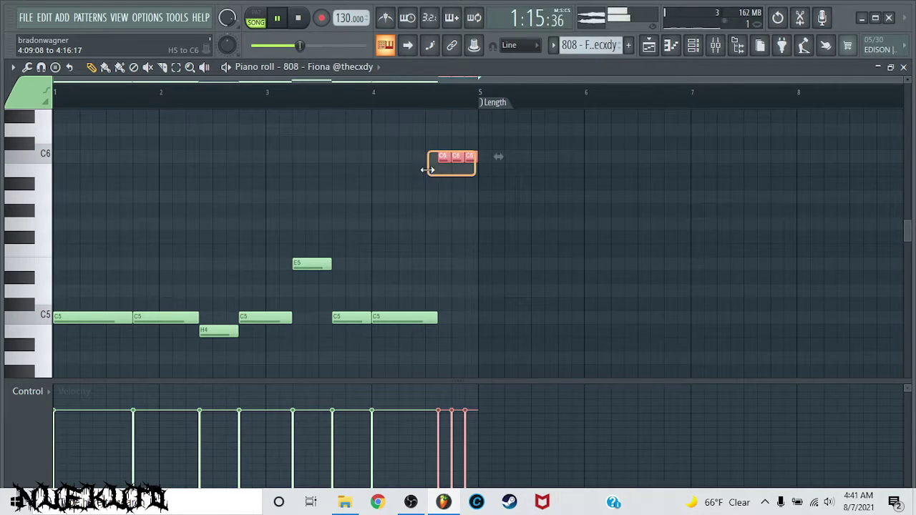
pyautogui.hotkey('ctrl', 'z')
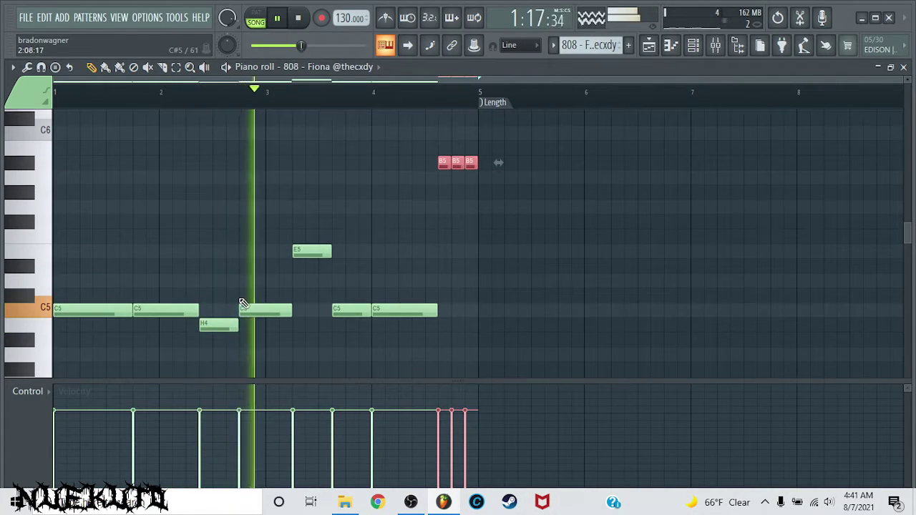
pyautogui.moveTo(308, 254); pyautogui.dragTo(309, 295)
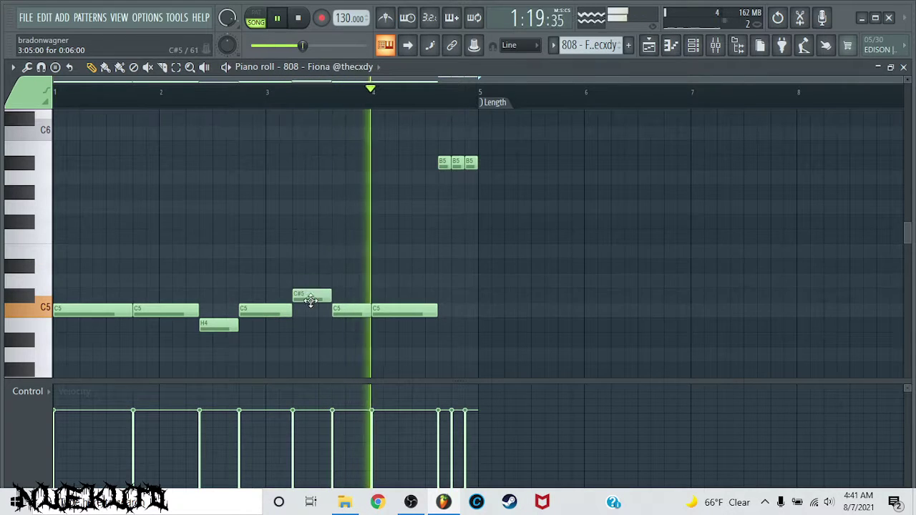
pyautogui.click(902, 66)
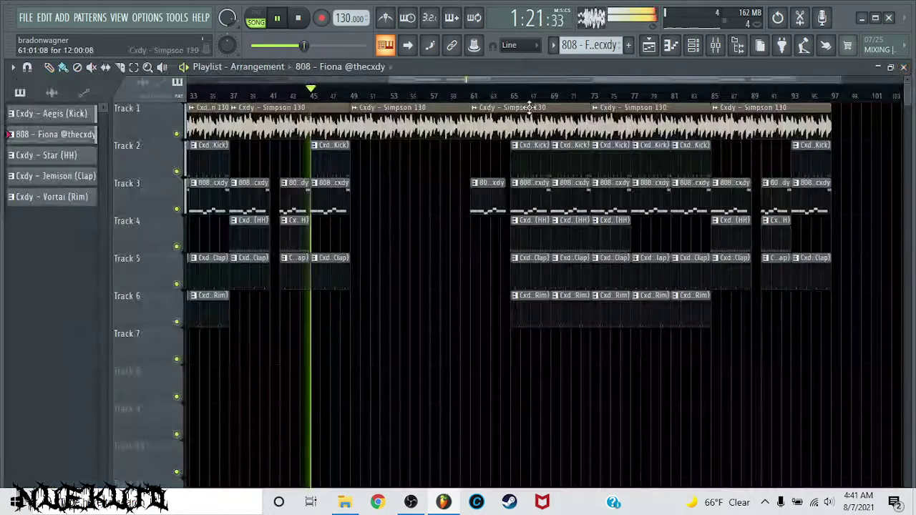
# - Make the Simpson 130 clip at bar 49 unique so it has its own separate sample channel
pyautogui.scroll(-2, 527, 107)
pyautogui.scroll(3, 526, 106)
pyautogui.scroll(-3, 398, 100)
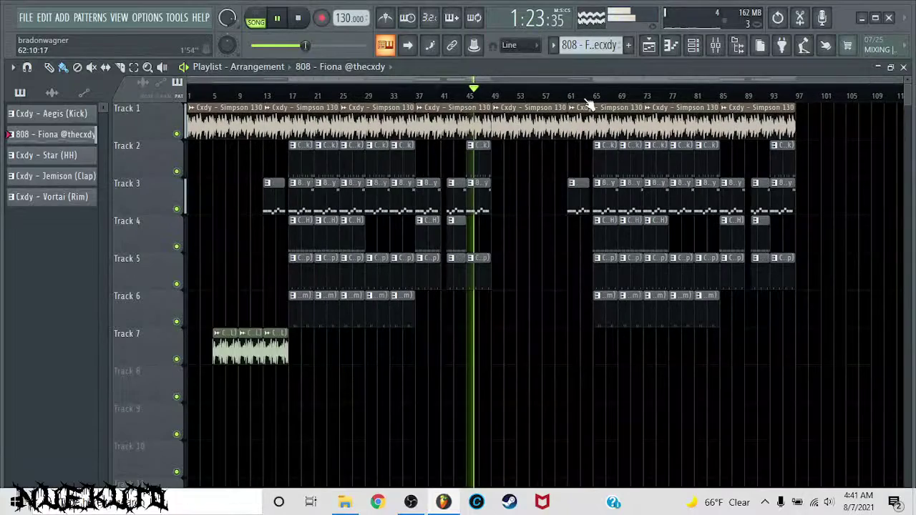
pyautogui.scroll(3, 607, 106)
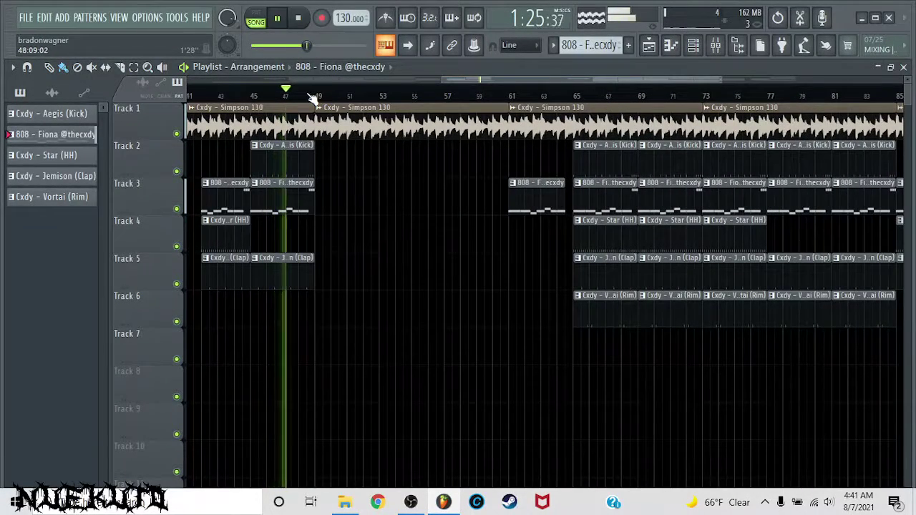
pyautogui.scroll(3, 315, 100)
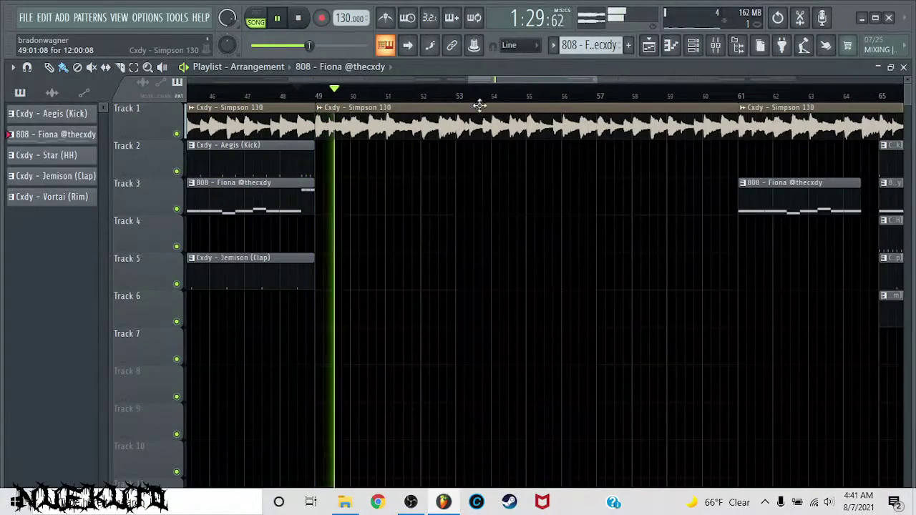
pyautogui.click(320, 109)
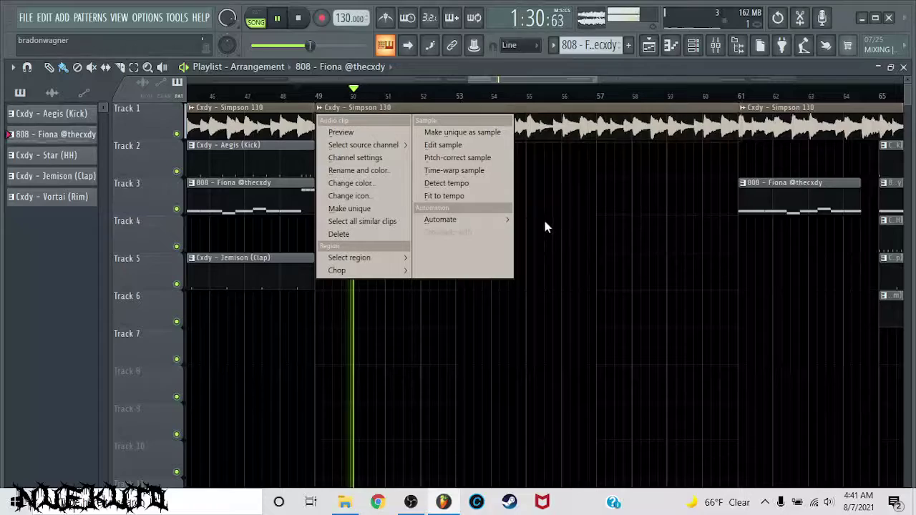
pyautogui.click(379, 208)
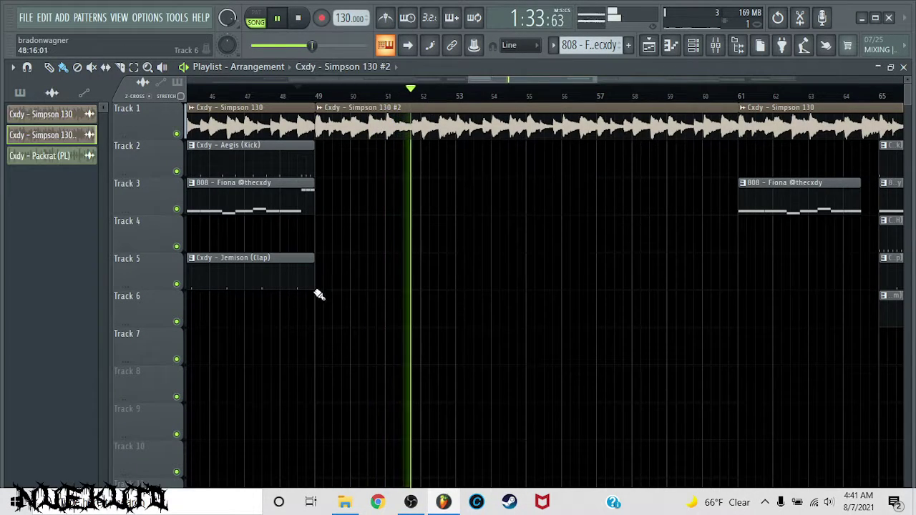
# - Reverse the Simpson 130 #2 sample and raise its time-stretching pitch to +200 cents
pyautogui.doubleClick(418, 114)
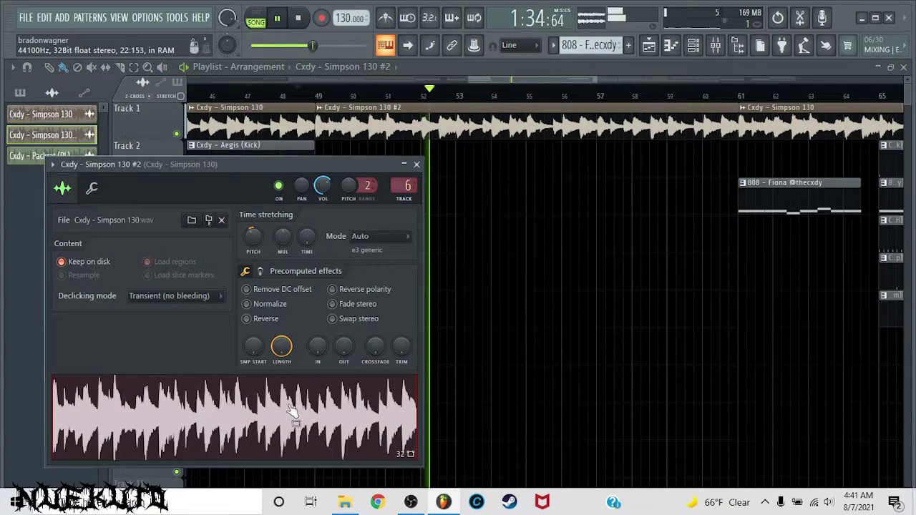
pyautogui.click(246, 318)
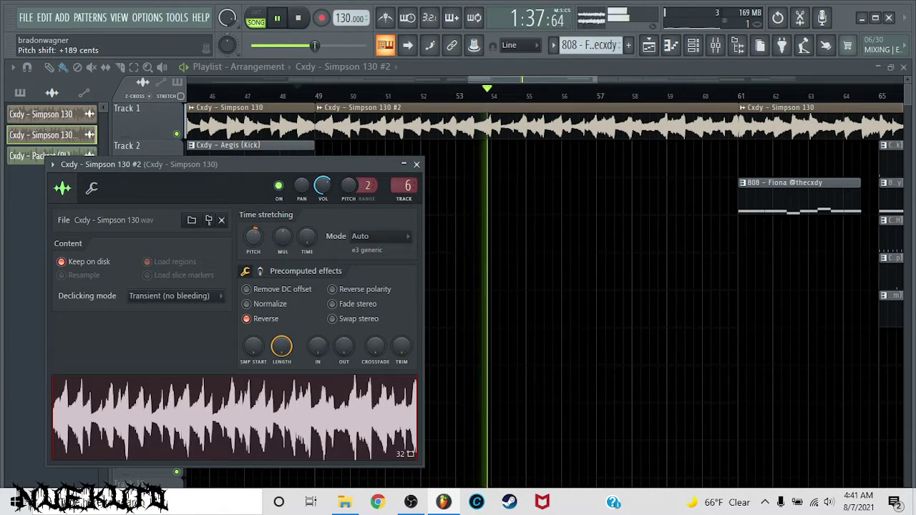
pyautogui.moveTo(253, 236); pyautogui.dragTo(254, 232)
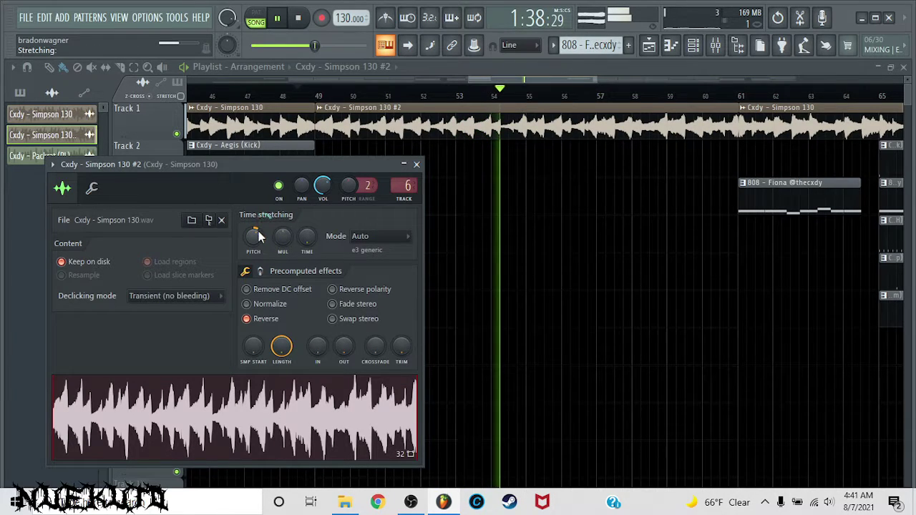
# - Play the transition into bar 49 and reset the time-stretching pitch of the Simpson 130 #2 sample
pyautogui.click(294, 99)
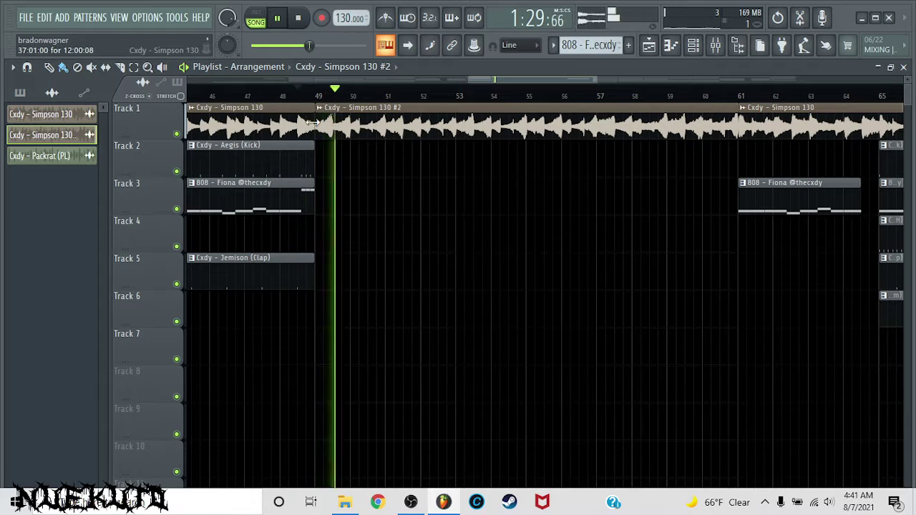
pyautogui.doubleClick(344, 125)
pyautogui.rightClick(267, 235)
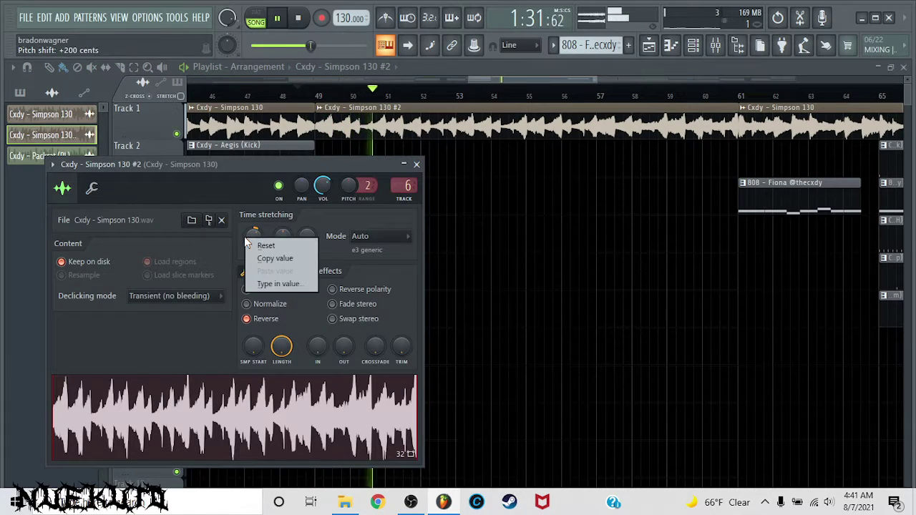
pyautogui.click(275, 243)
pyautogui.click(417, 166)
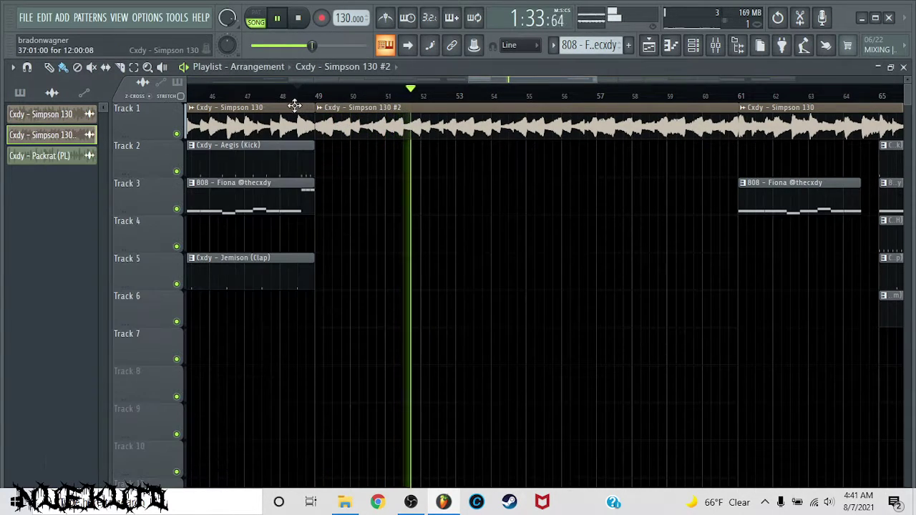
# - Listen to the transition into the reversed clip at bar 49 and to the return of the beat from bar 61
pyautogui.click(304, 97)
pyautogui.scroll(2, 304, 96)
pyautogui.scroll(-5, 311, 97)
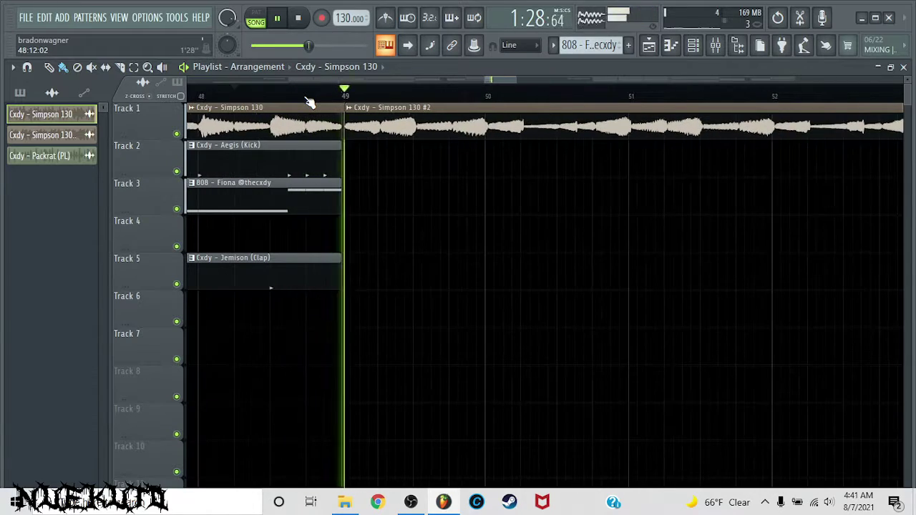
pyautogui.press('space')
pyautogui.moveTo(792, 147); pyautogui.dragTo(4, 449)
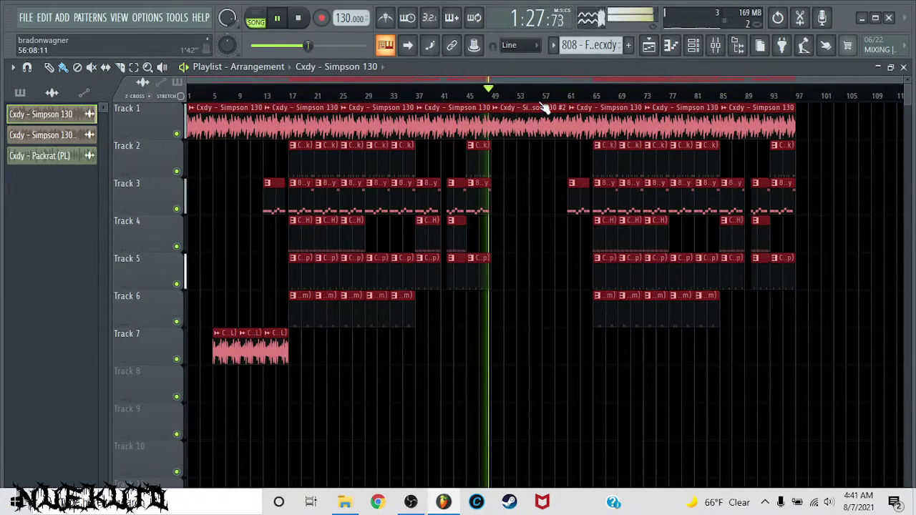
pyautogui.scroll(4, 544, 107)
pyautogui.scroll(-4, 544, 107)
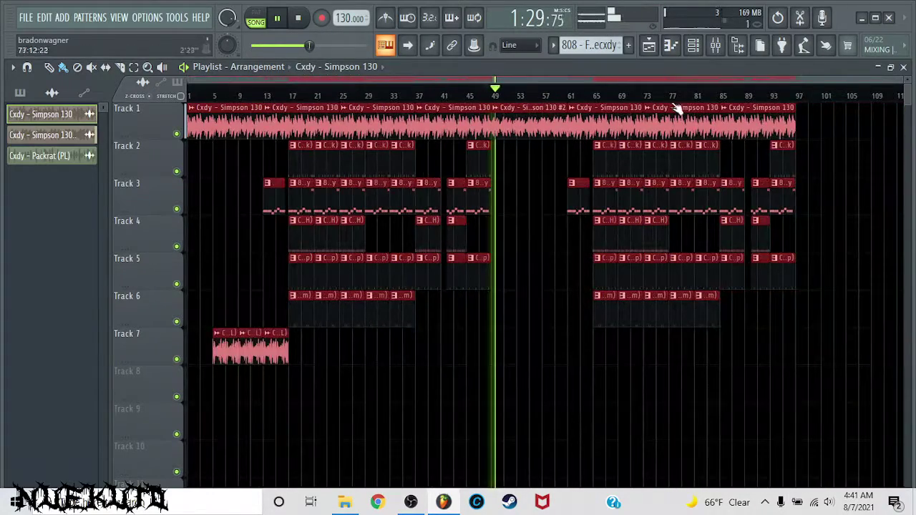
pyautogui.scroll(4, 677, 107)
pyautogui.scroll(3, 568, 98)
pyautogui.click(384, 95)
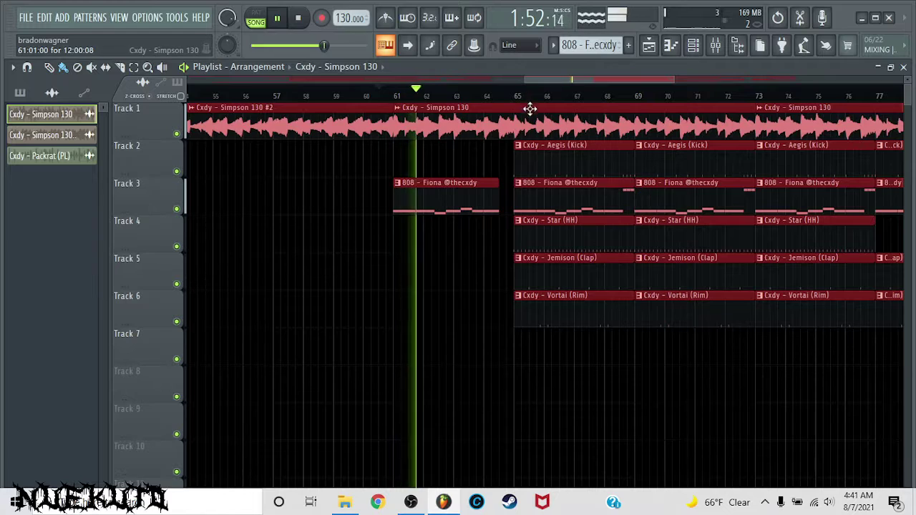
pyautogui.click(534, 345)
pyautogui.rightClick(535, 345)
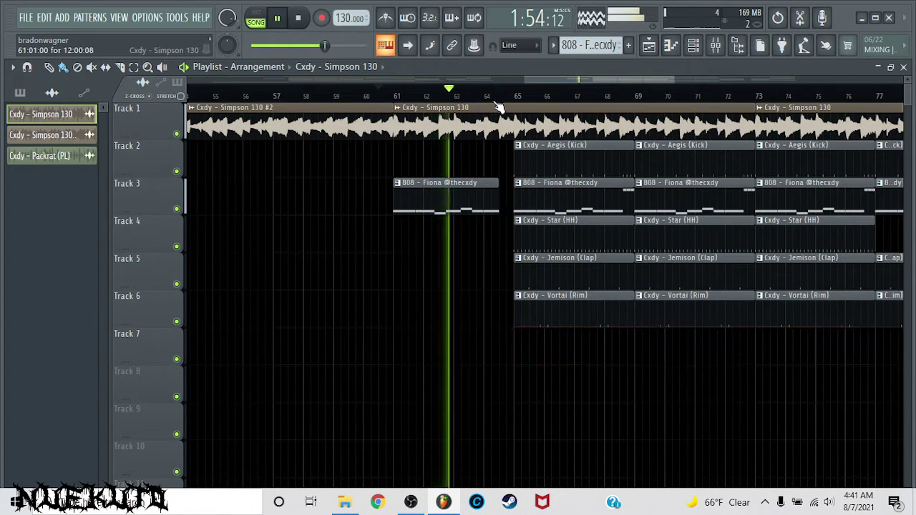
# - Place a Simpson 130 #2 clip on Track 1 at bar 97 and extend its end to bar 112
pyautogui.scroll(-6, 498, 106)
pyautogui.moveTo(815, 108); pyautogui.dragTo(750, 138)
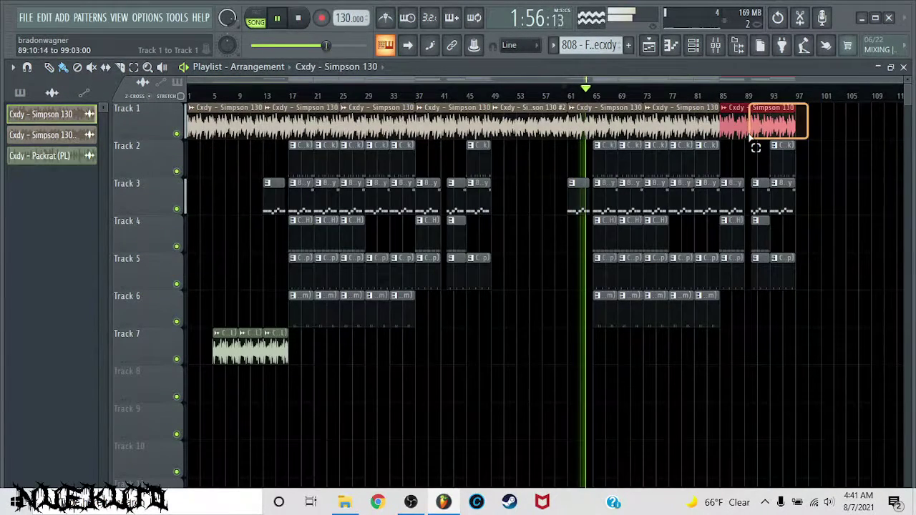
pyautogui.click(501, 129)
pyautogui.moveTo(829, 130)
pyautogui.mouseDown()
pyautogui.moveTo(841, 124)
pyautogui.moveTo(807, 120)
pyautogui.mouseUp()
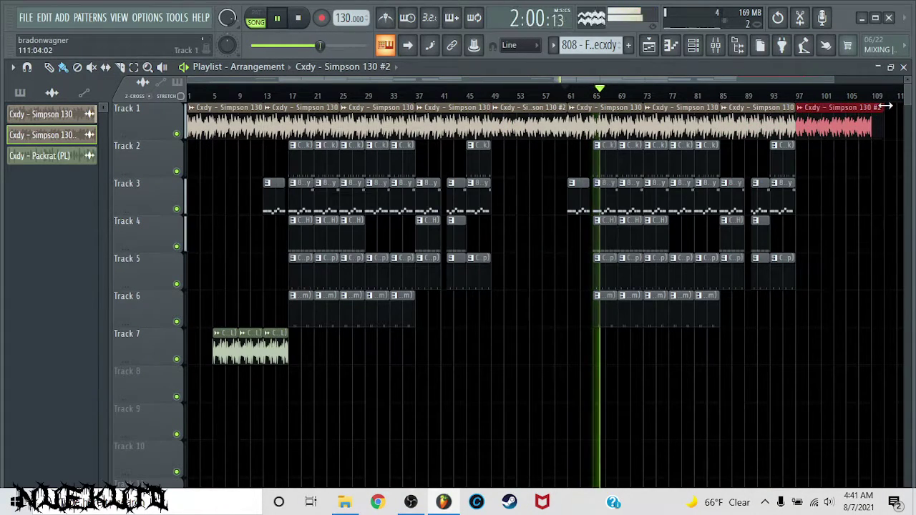
pyautogui.scroll(3, 893, 99)
pyautogui.moveTo(671, 274); pyautogui.dragTo(631, 276)
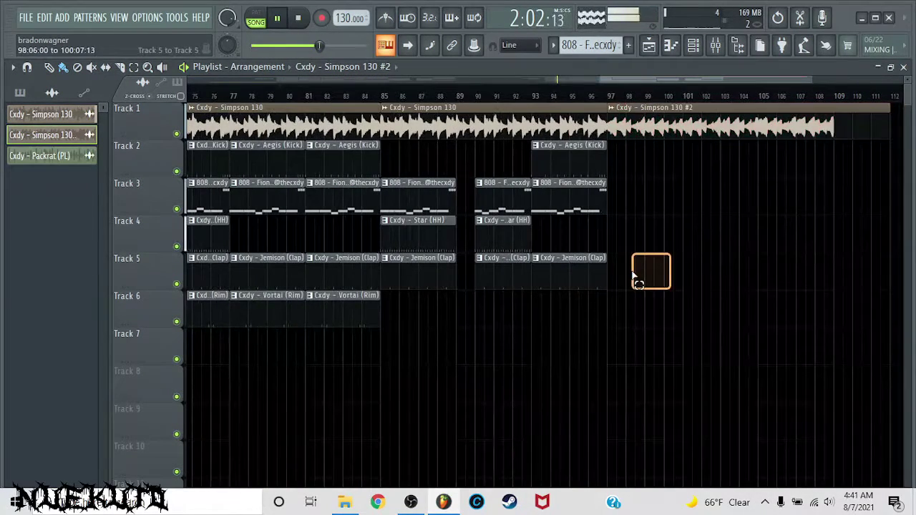
# - Place two Packrat clips on Track 6 from bar 101 to 109 and copy the bar 93 kick, 808 and clap clips over both of them
pyautogui.scroll(-3, 529, 195)
pyautogui.scroll(-2, 365, 118)
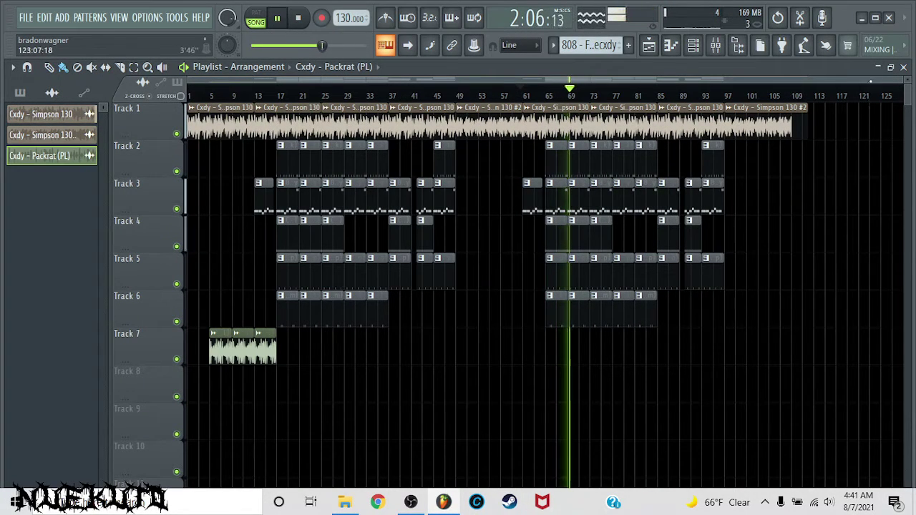
pyautogui.scroll(4, 874, 98)
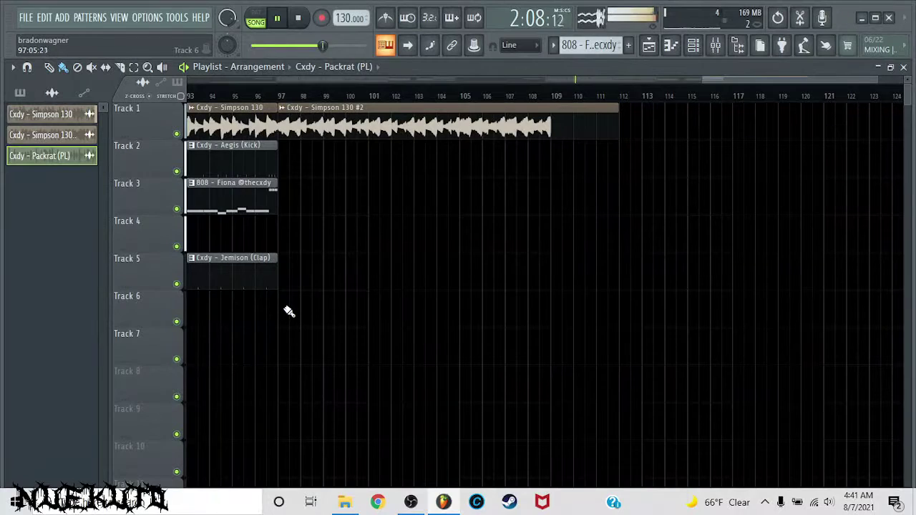
pyautogui.moveTo(289, 311); pyautogui.dragTo(492, 319)
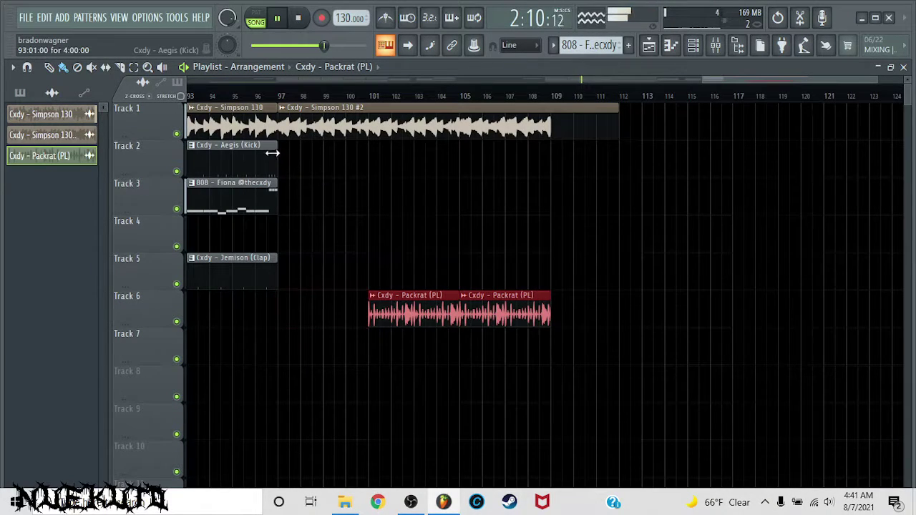
pyautogui.moveTo(272, 153); pyautogui.dragTo(230, 315)
pyautogui.moveTo(247, 194); pyautogui.dragTo(391, 168)
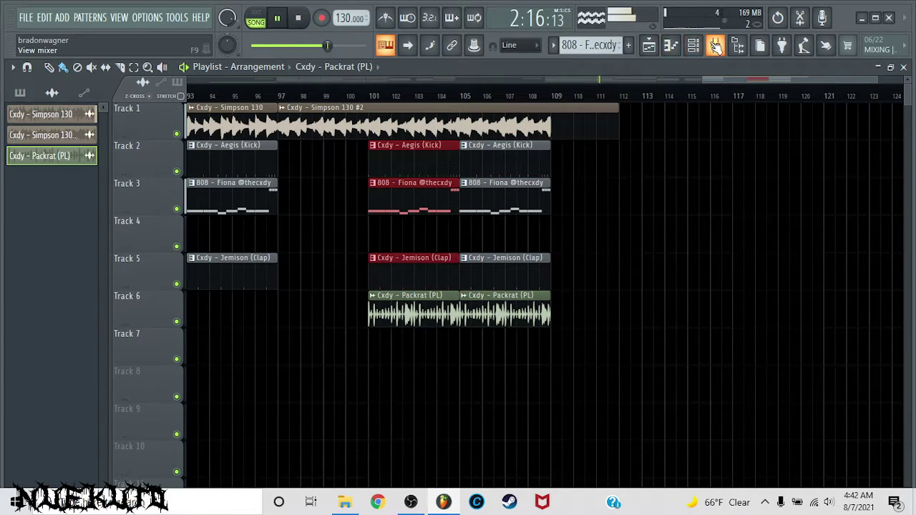
# - Create an automation clip for the mixer's master volume
pyautogui.click(715, 45)
pyautogui.rightClick(106, 267)
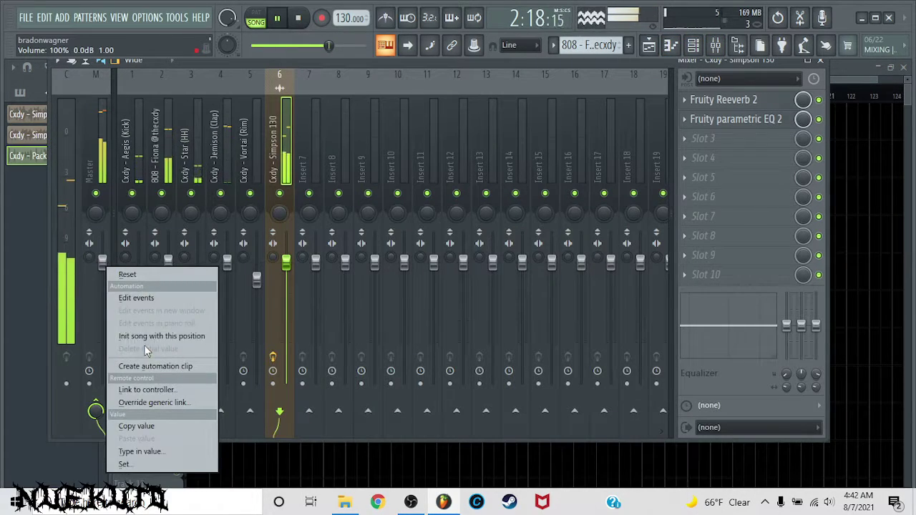
pyautogui.click(146, 367)
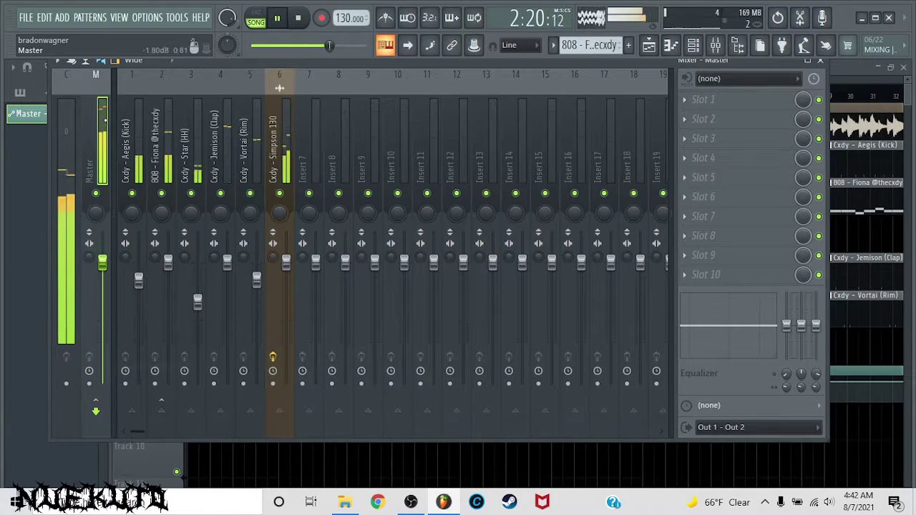
# - Load Fruity Soft Clipper into the first effect slot of the Master track
pyautogui.click(701, 99)
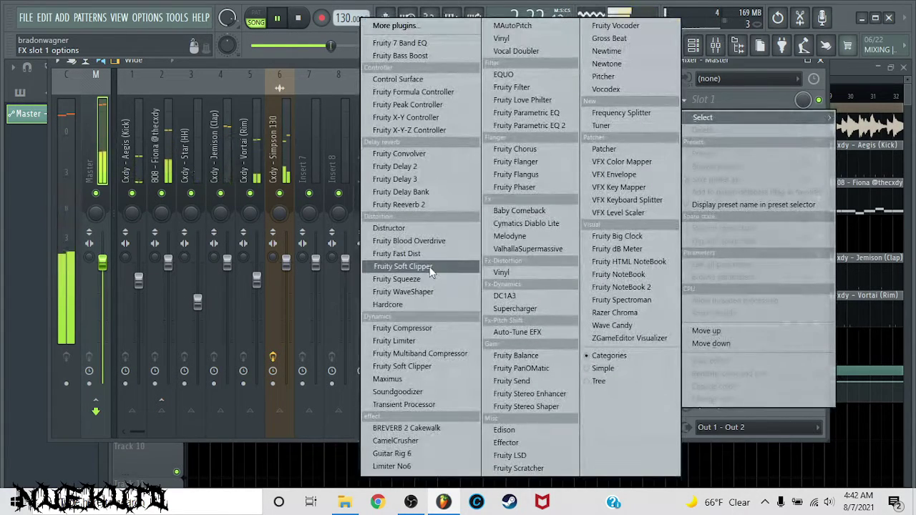
pyautogui.click(399, 263)
pyautogui.click(224, 164)
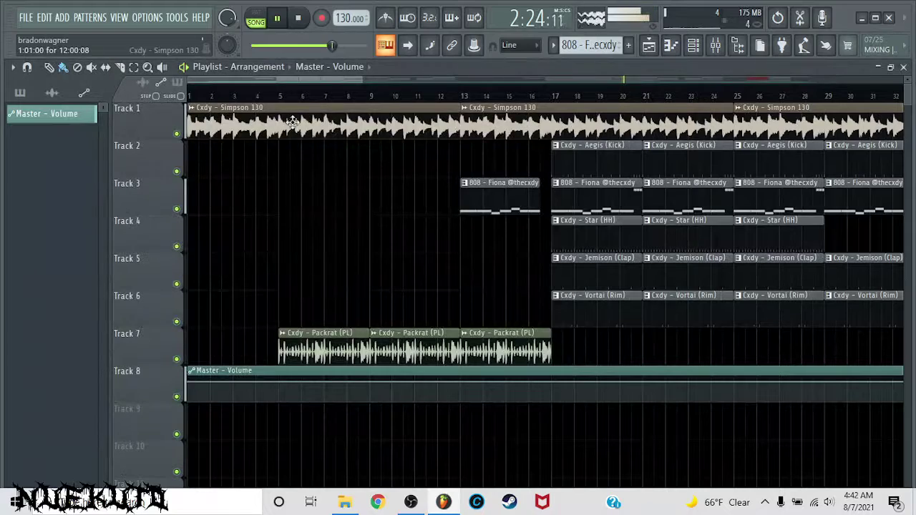
# - Lower the end point of the Master - Volume automation to 0% and bend the line so the fade-out comes mostly near the end
pyautogui.scroll(-5, 293, 98)
pyautogui.moveTo(807, 384); pyautogui.dragTo(819, 418)
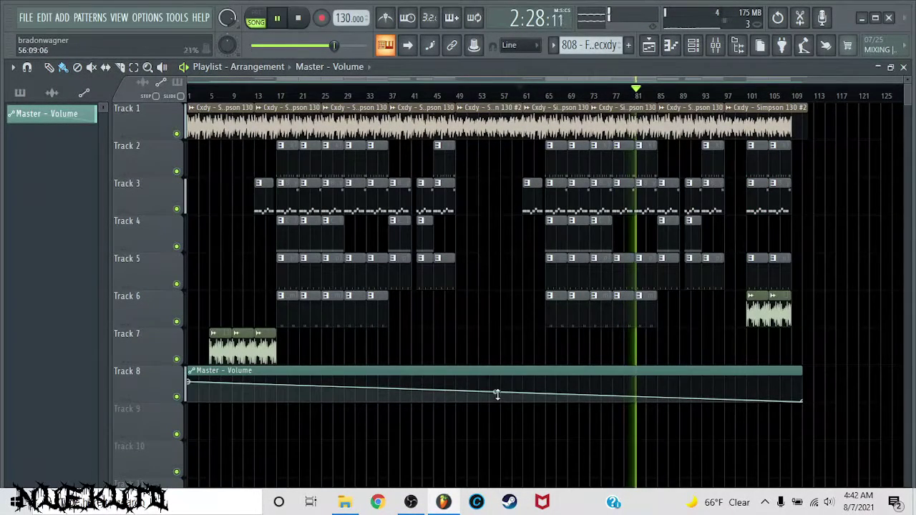
pyautogui.moveTo(497, 394); pyautogui.dragTo(495, 382)
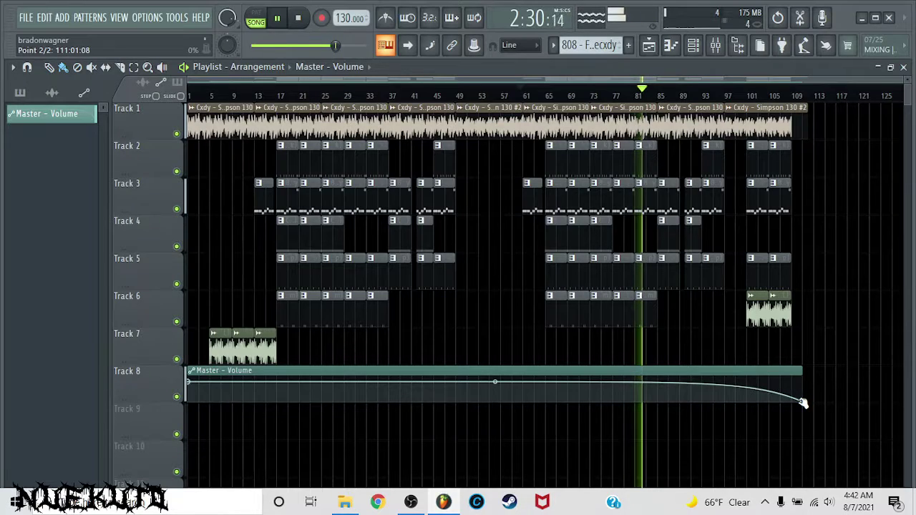
# - Move the middle point of the Master - Volume automation to bar 98, make the fade more gradual and end it at bar 109
pyautogui.scroll(5, 739, 103)
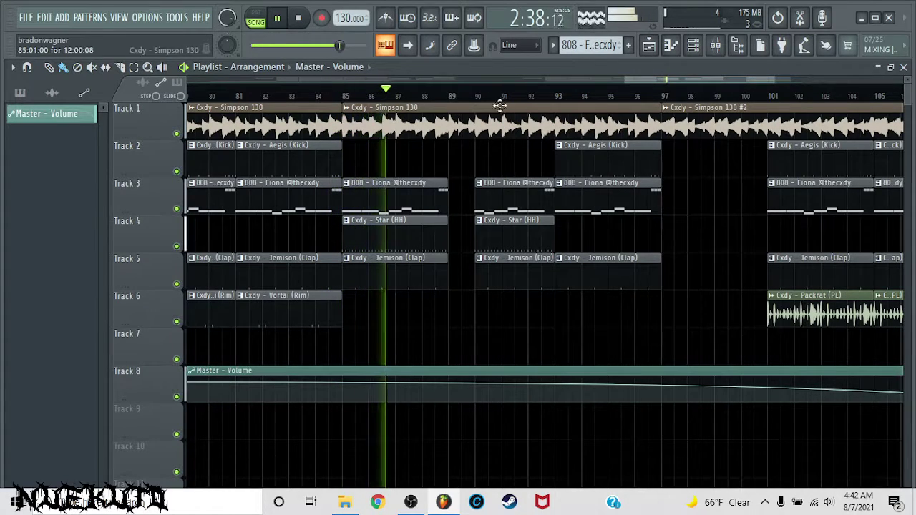
pyautogui.moveTo(673, 80); pyautogui.dragTo(690, 80)
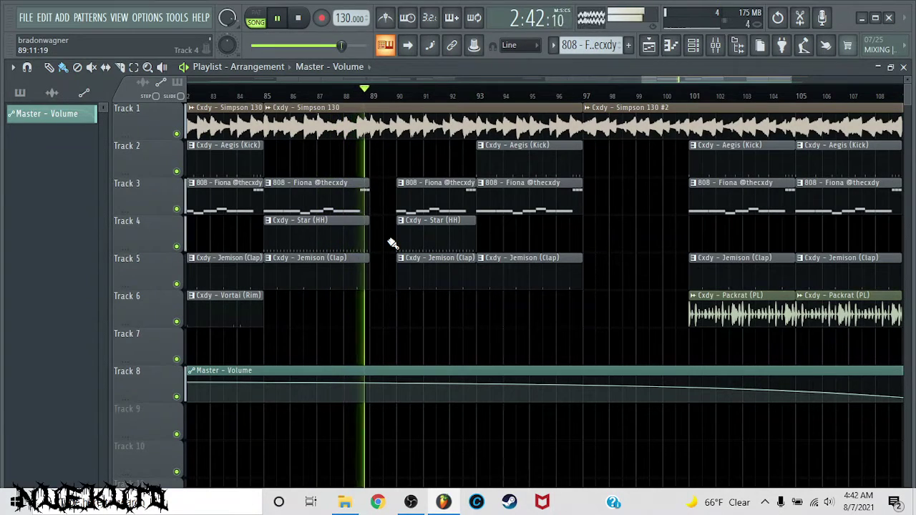
pyautogui.click(611, 386)
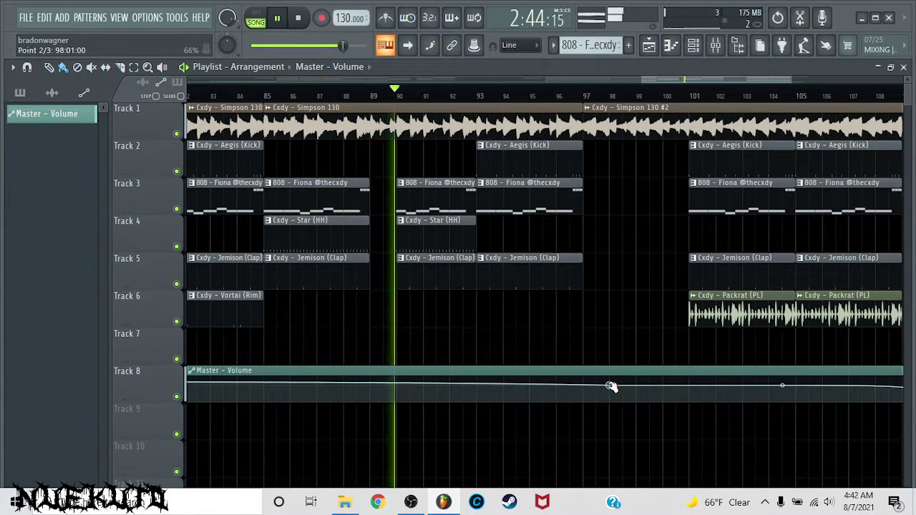
pyautogui.hscroll(6, 776, 327)
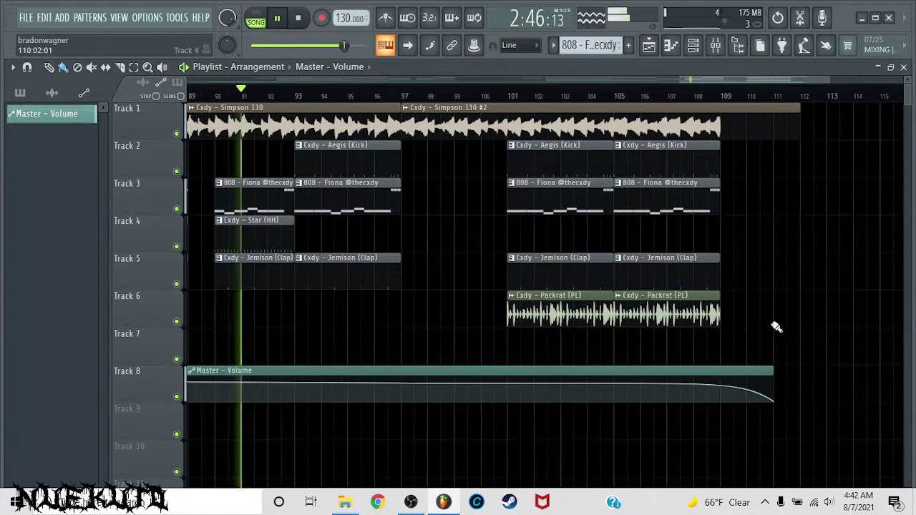
pyautogui.moveTo(601, 383); pyautogui.dragTo(601, 392)
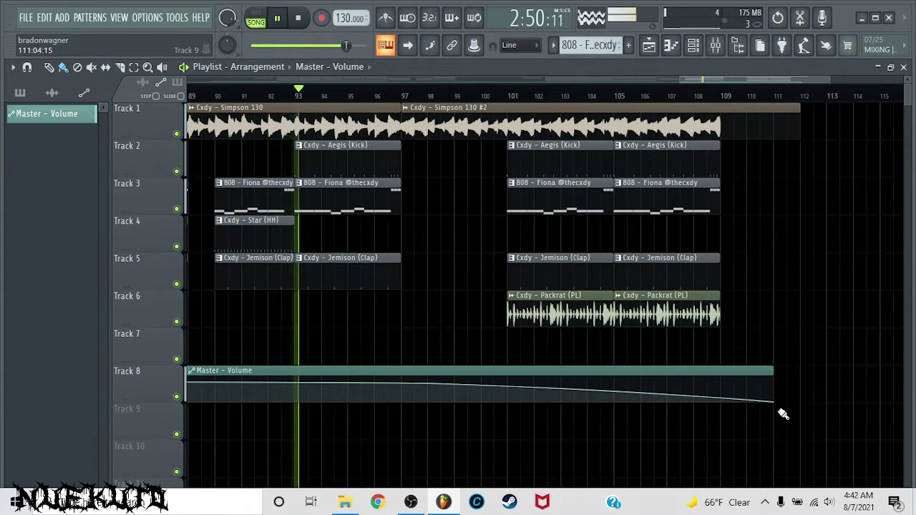
pyautogui.moveTo(777, 405); pyautogui.dragTo(720, 421)
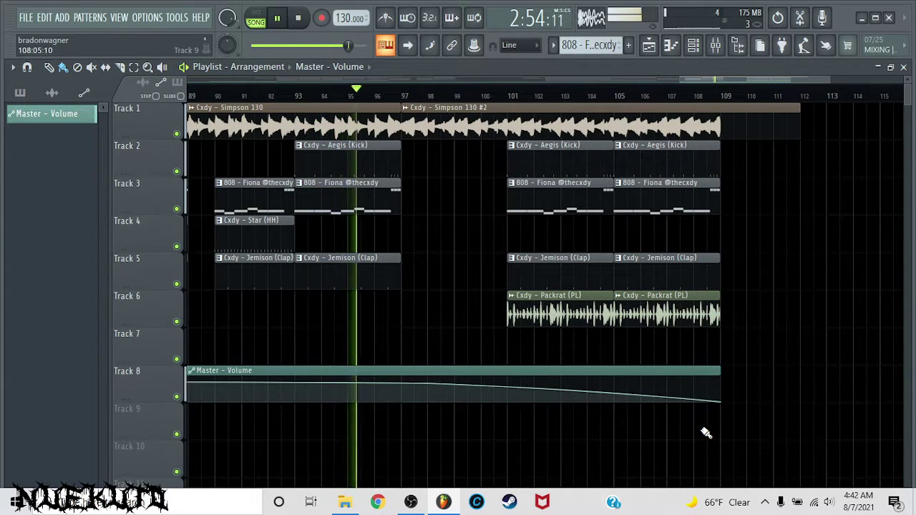
pyautogui.click(490, 96)
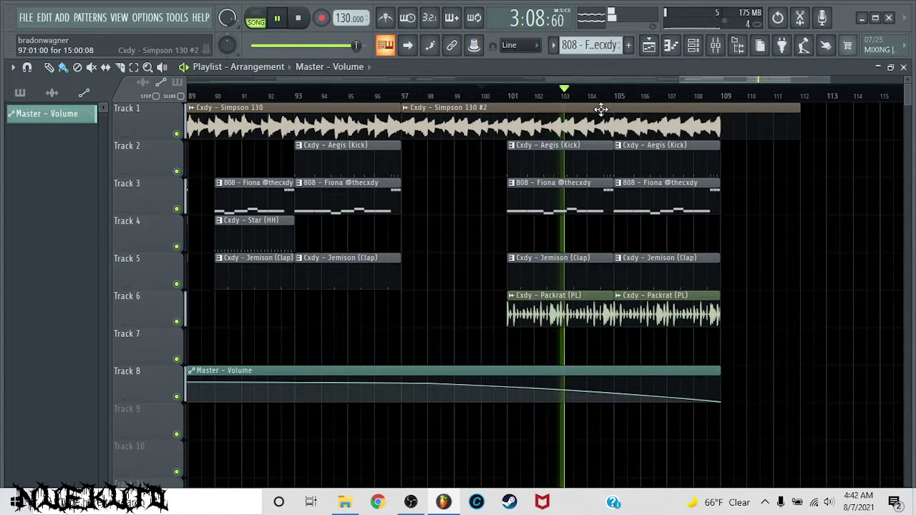
pyautogui.click(275, 235)
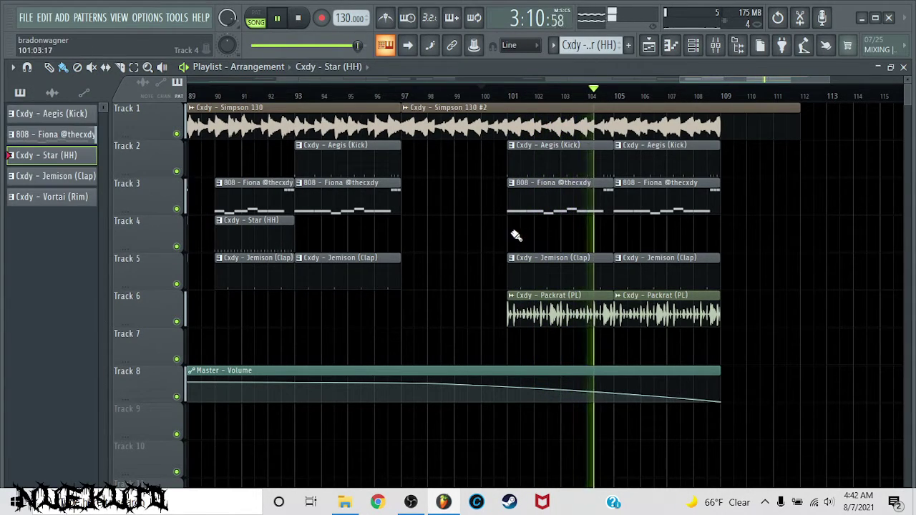
pyautogui.moveTo(516, 236); pyautogui.dragTo(641, 237)
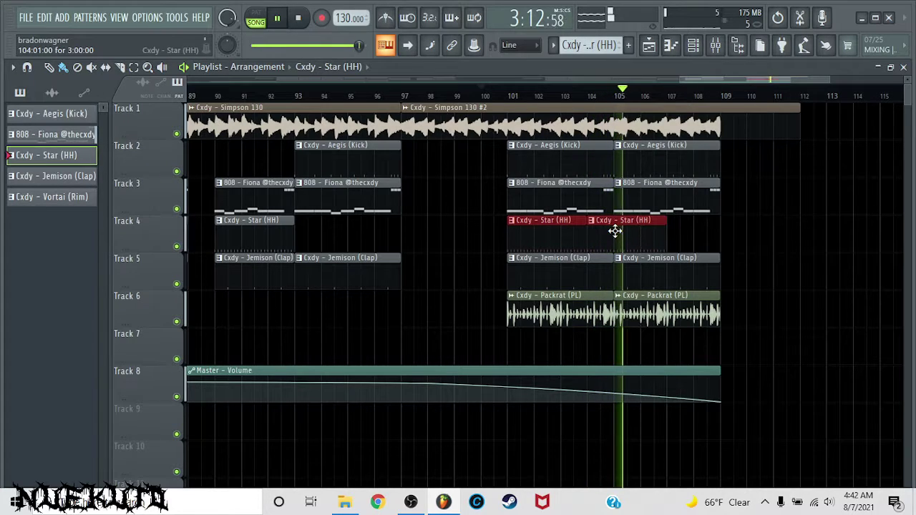
pyautogui.rightClick(611, 232)
pyautogui.rightClick(547, 236)
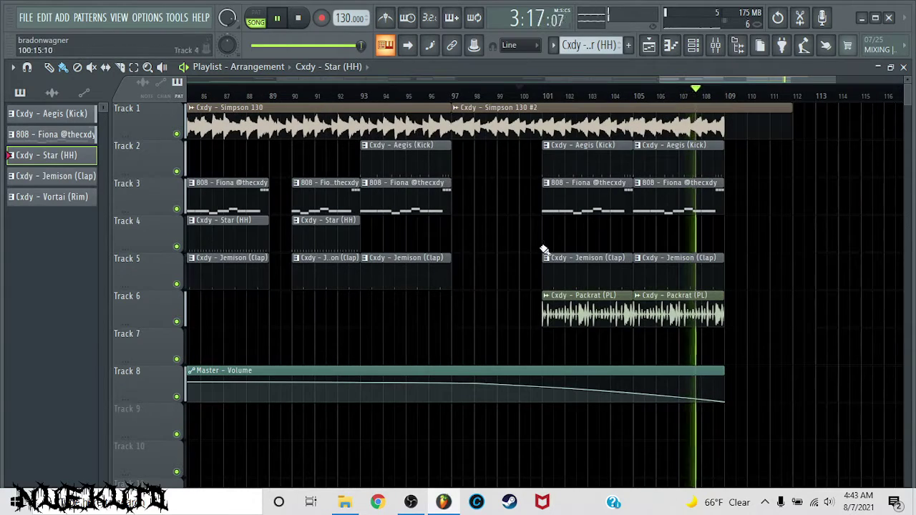
# - Place two four-bar Star hi-hat clips on Track 4 from bar 101 to 109 and play back the outro
pyautogui.moveTo(544, 236); pyautogui.dragTo(582, 278)
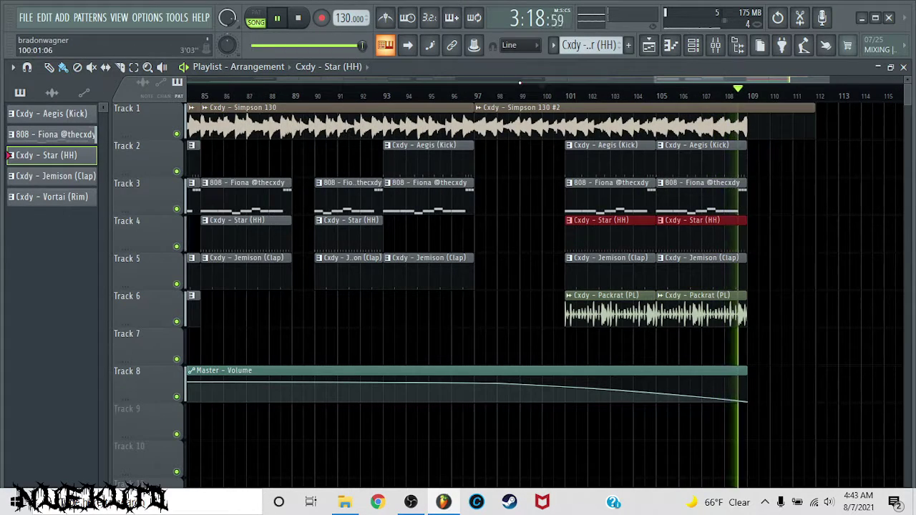
pyautogui.click(533, 86)
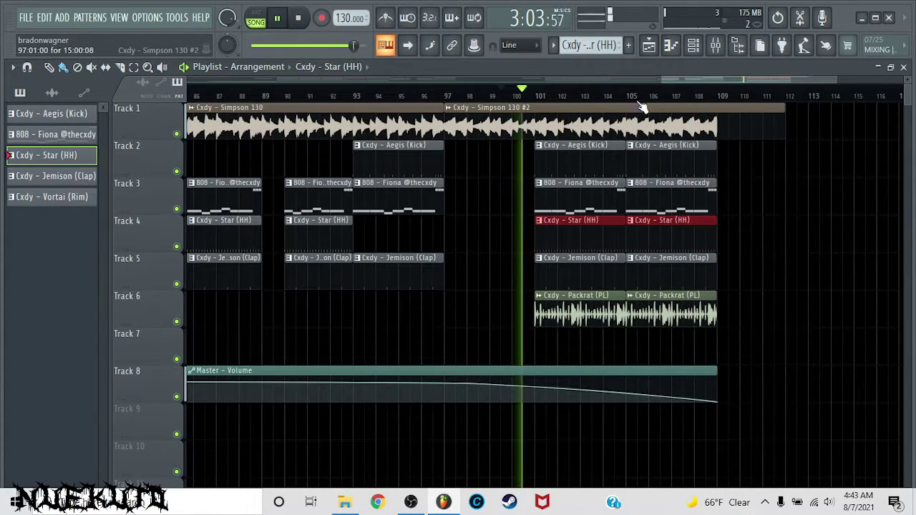
pyautogui.scroll(3, 641, 100)
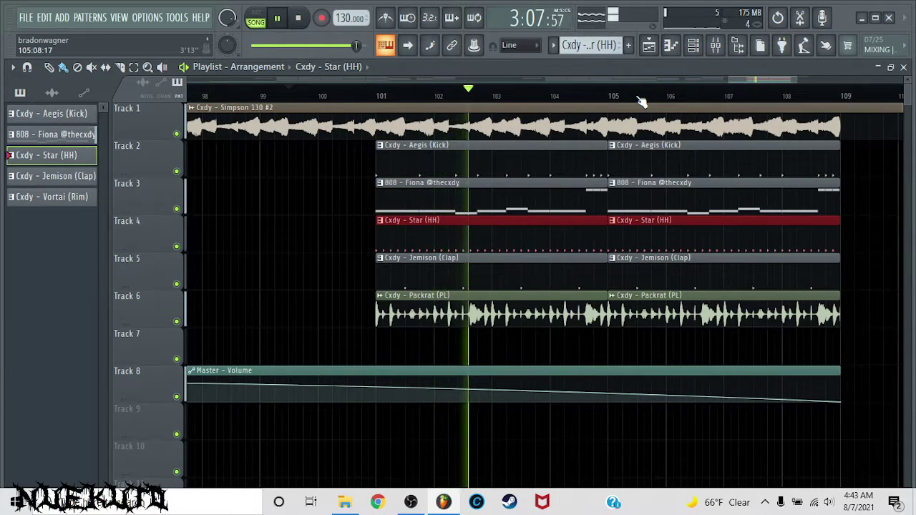
pyautogui.scroll(-3, 640, 100)
pyautogui.scroll(-5, 642, 101)
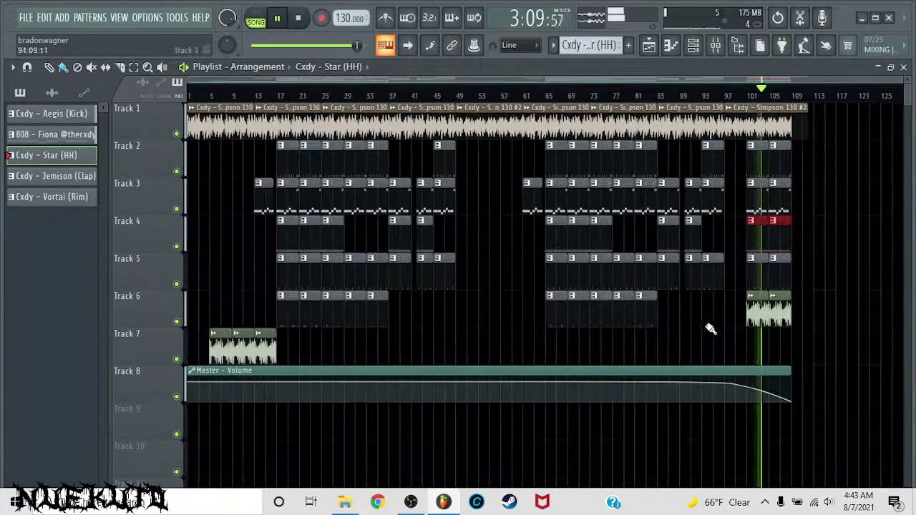
# - Pick up the Packrat clip from the Track 6 outro as the clip to paint with
pyautogui.click(753, 309)
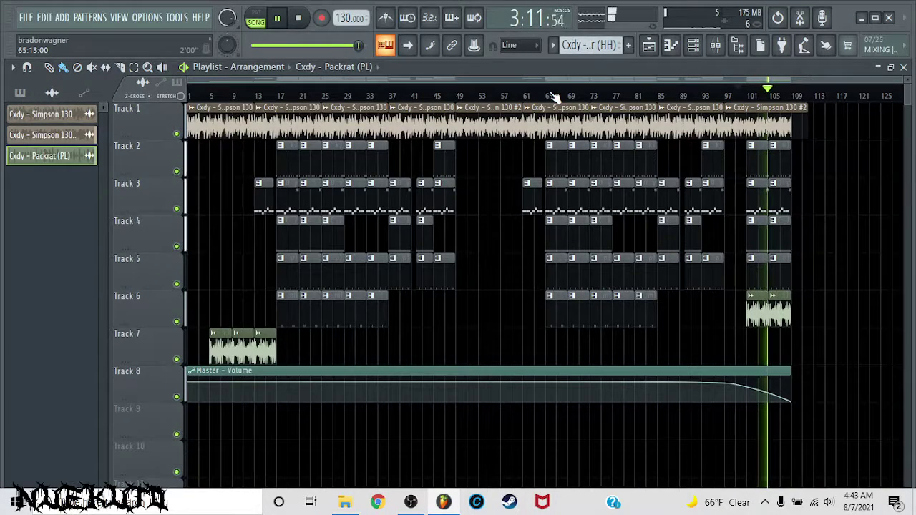